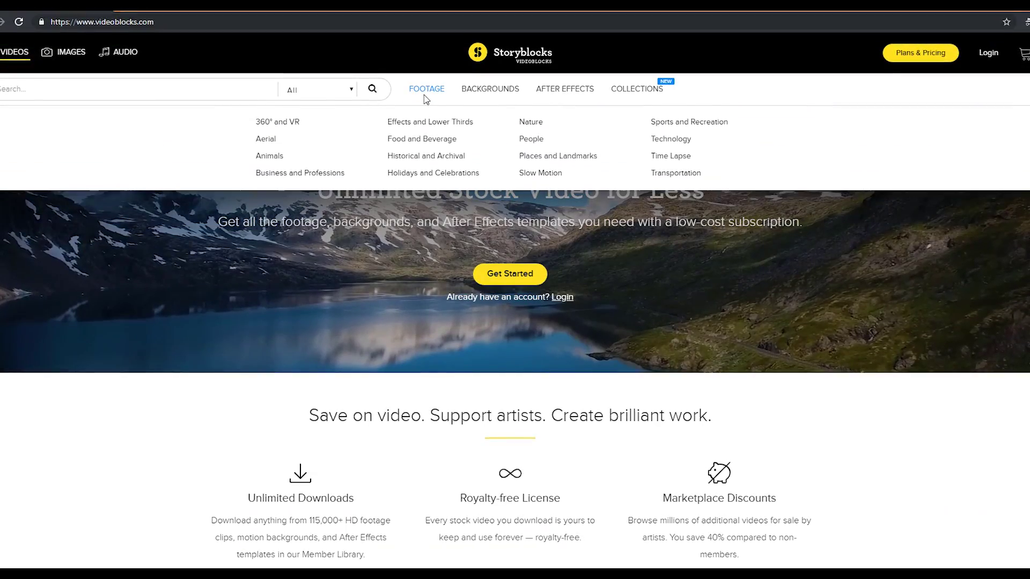
# Browse the Storyblocks menus, open the Typography After Effects templates and scroll the page
pyautogui.moveTo(498, 96)
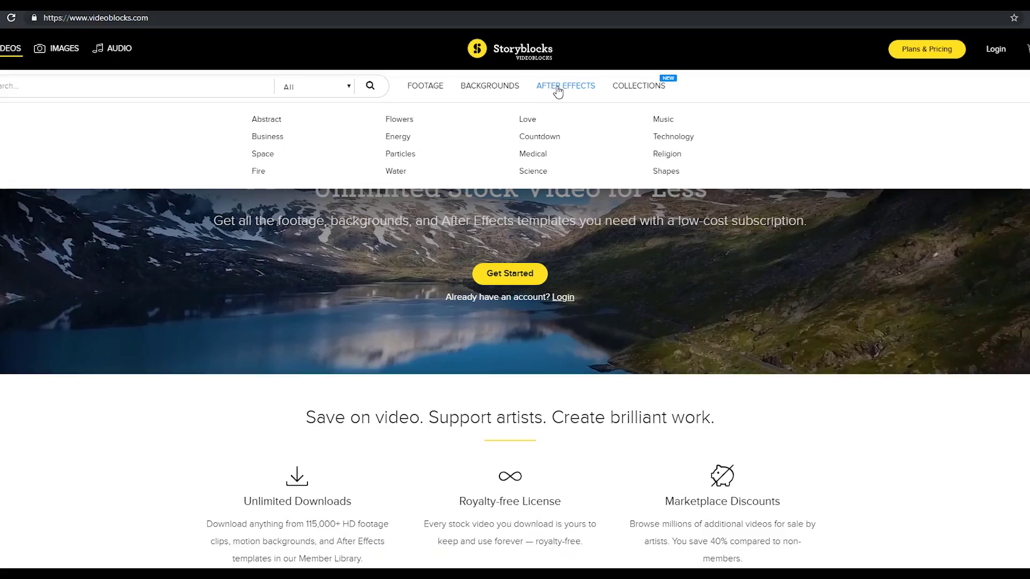
pyautogui.moveTo(570, 92)
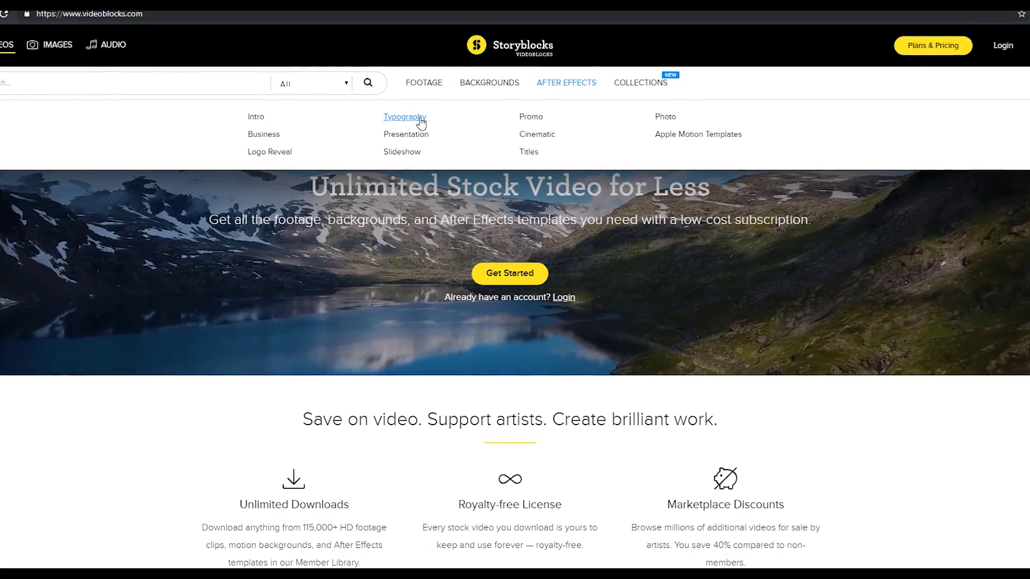
pyautogui.click(406, 117)
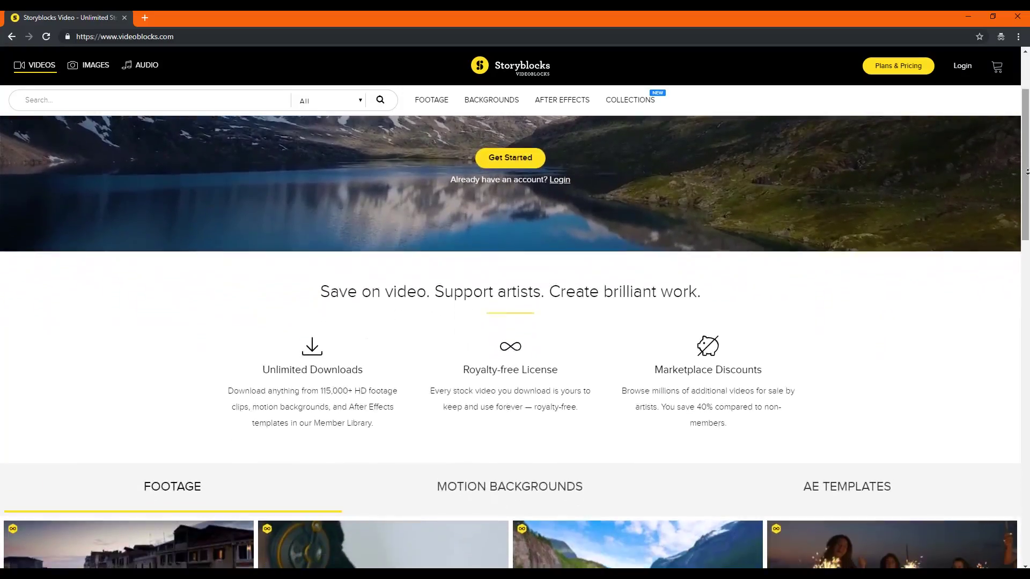
pyautogui.scroll(-4, 1027, 172)
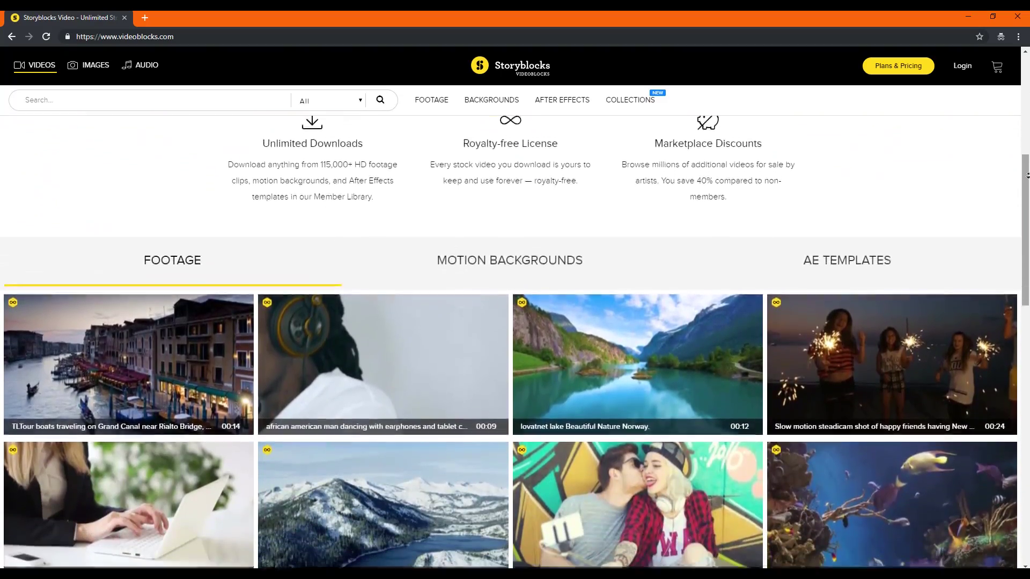
pyautogui.scroll(-3, 1027, 174)
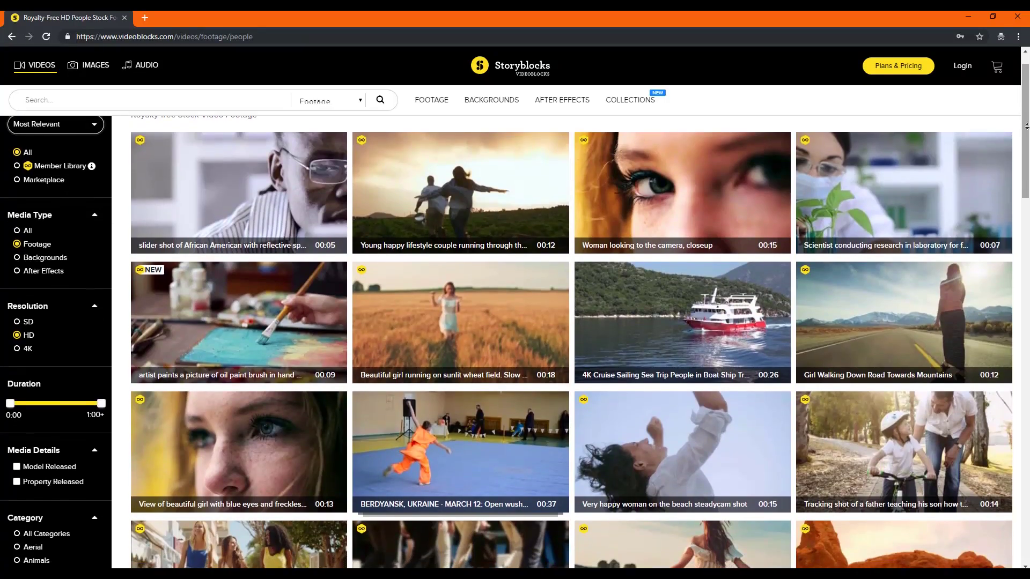
pyautogui.scroll(-1, 1028, 132)
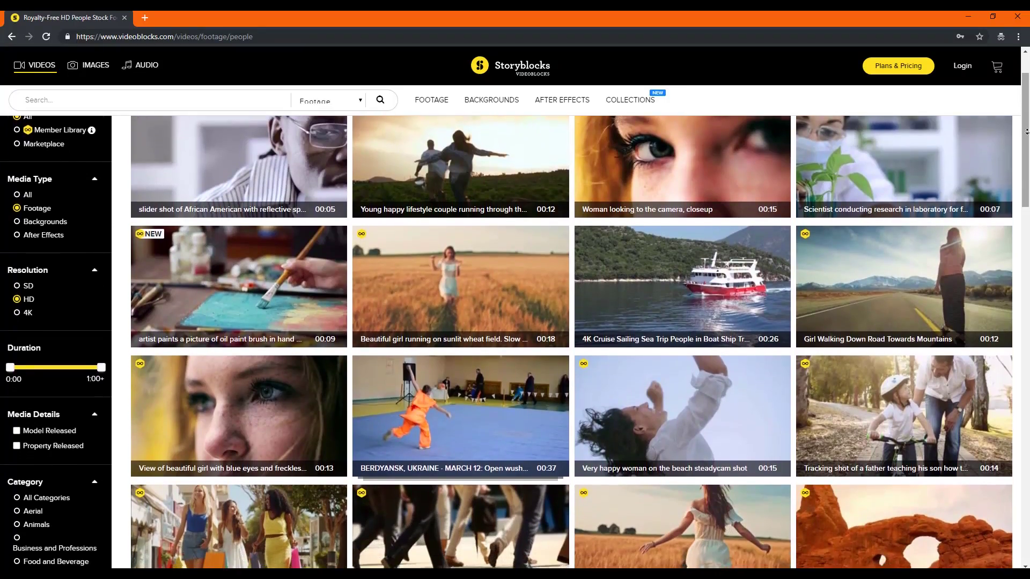
pyautogui.scroll(-4, 1027, 131)
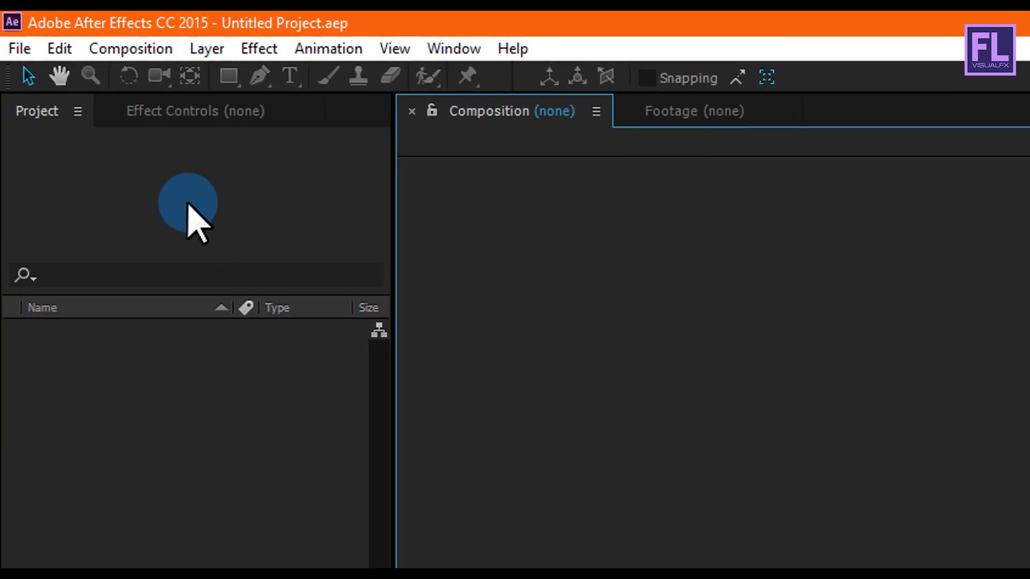
# Create a new 1920x1080, 29.97 fps composition named Main
pyautogui.click(140, 53)
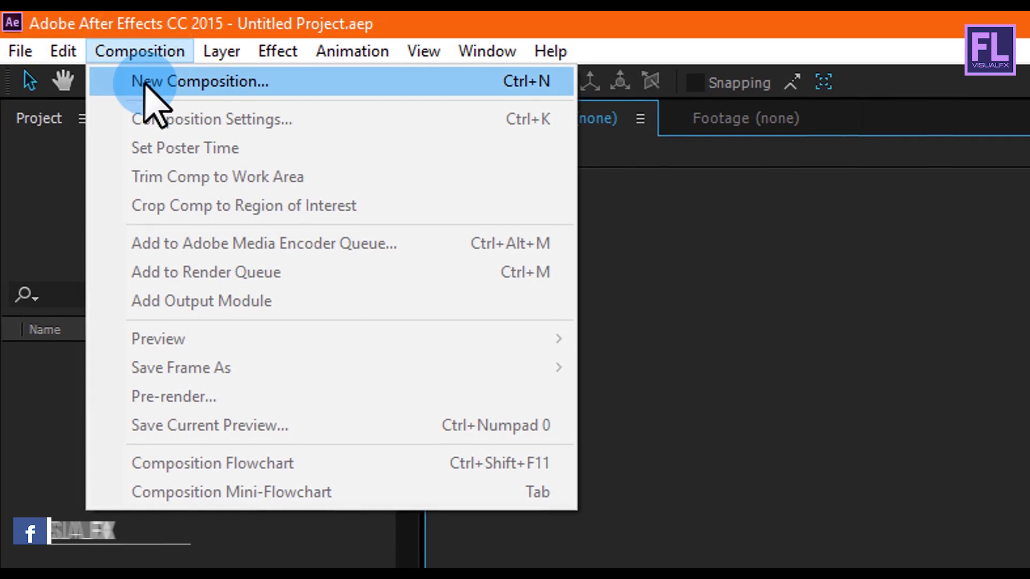
pyautogui.click(147, 81)
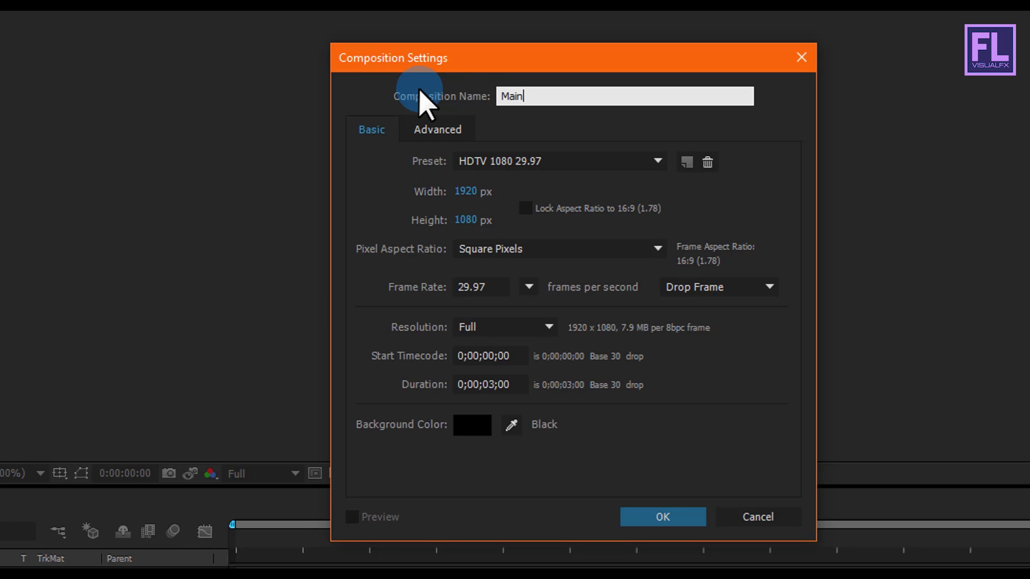
pyautogui.click(500, 290)
pyautogui.click(507, 384)
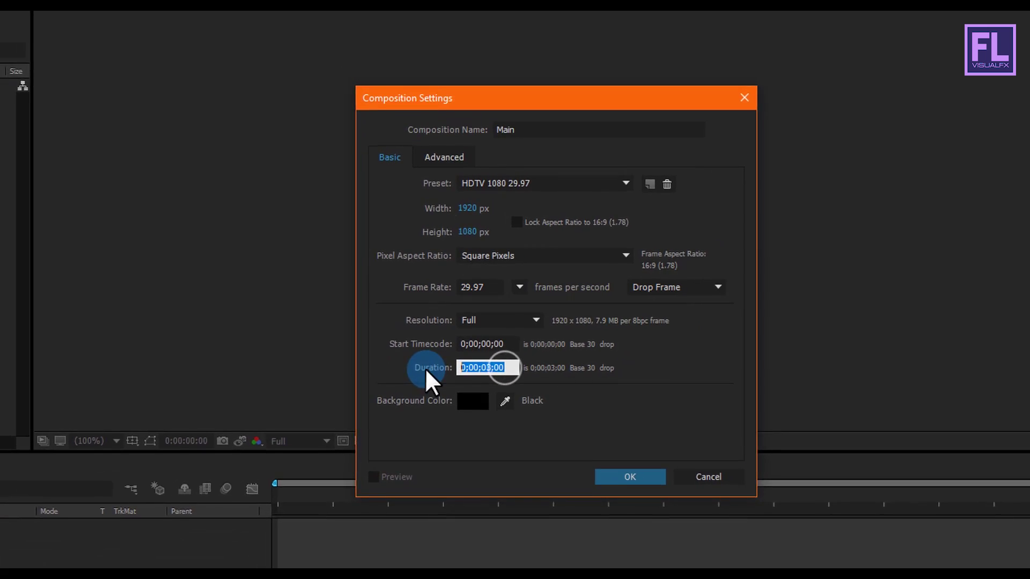
pyautogui.click(630, 477)
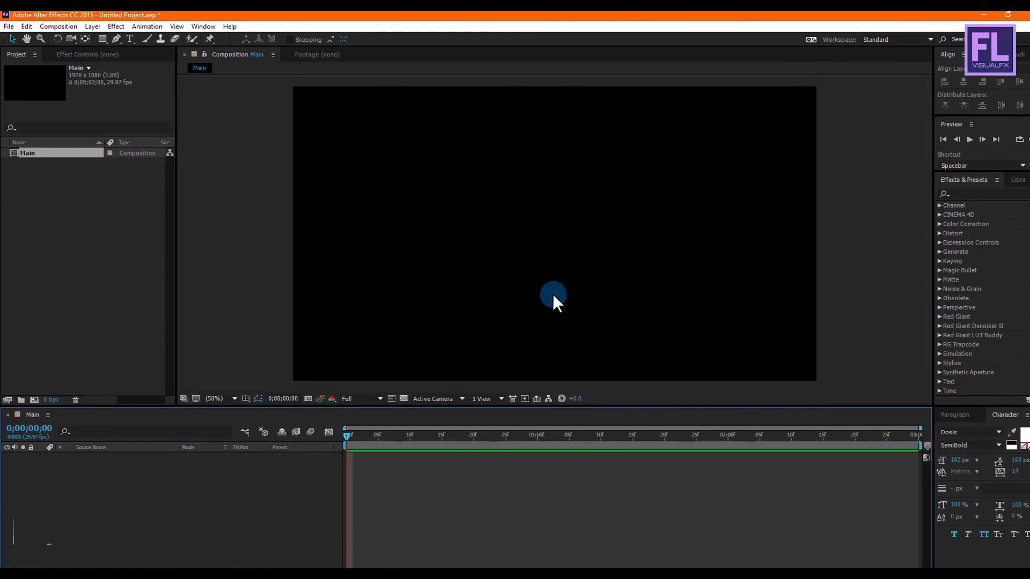
# Import Glass Texture map.png and Polygon Texture.jpg from Explorer into the Project panel
pyautogui.moveTo(124, 555)
pyautogui.click(51, 552)
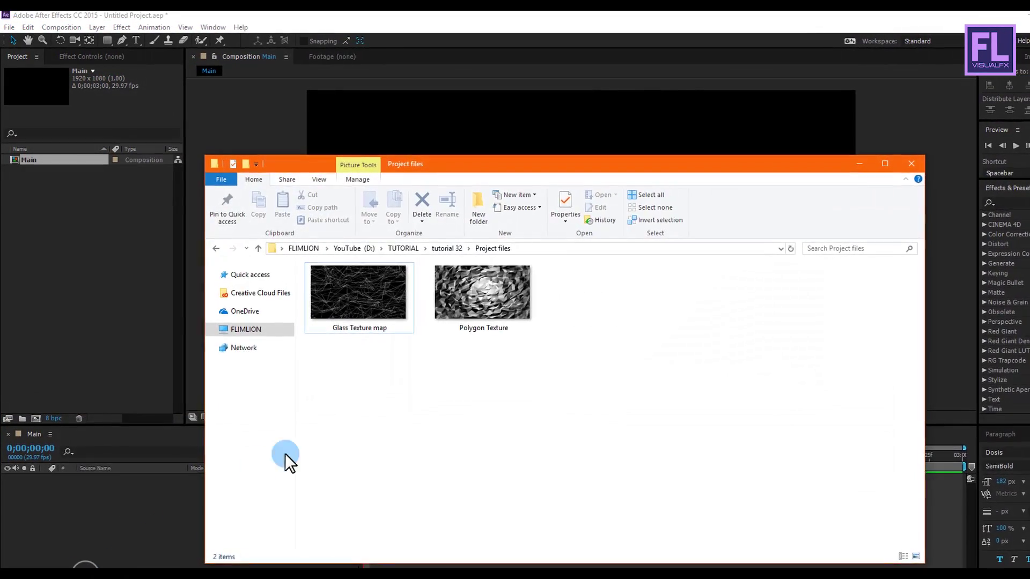
pyautogui.moveTo(560, 424); pyautogui.dragTo(107, 248)
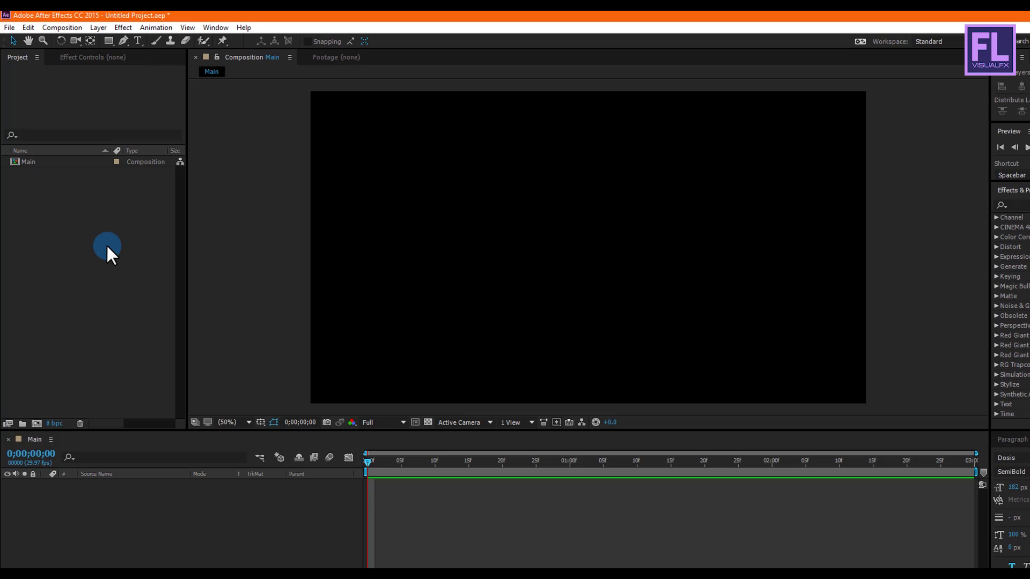
pyautogui.click(106, 245)
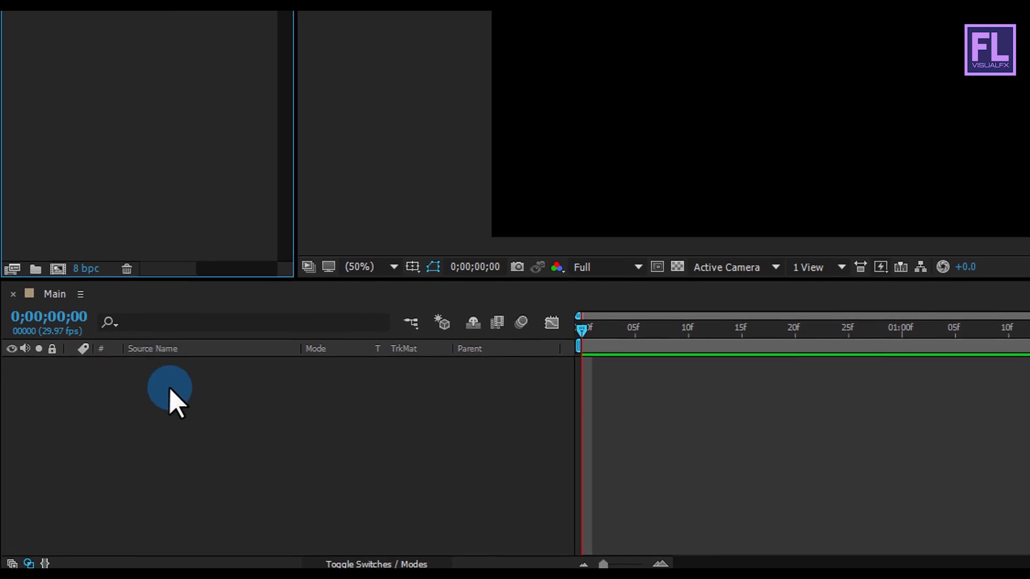
# Add a new text layer reading SHATTER to the Main composition
pyautogui.click(180, 457)
pyautogui.rightClick(124, 422)
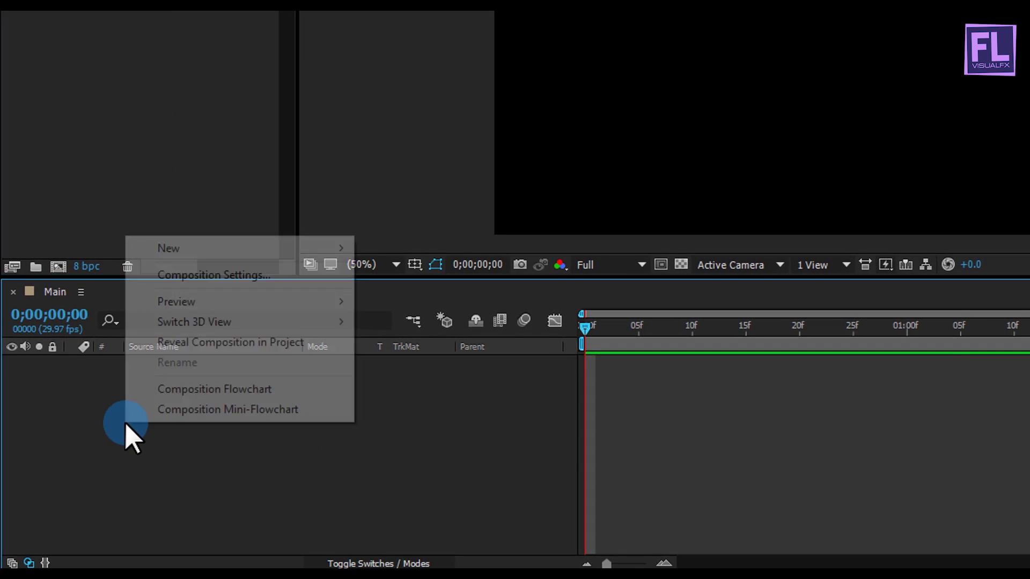
pyautogui.click(186, 248)
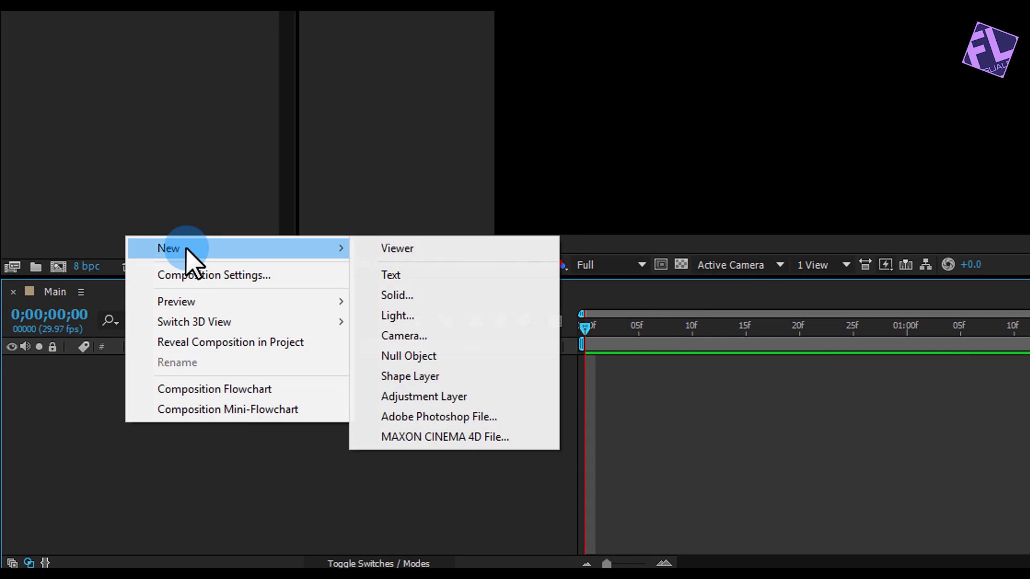
pyautogui.click(389, 278)
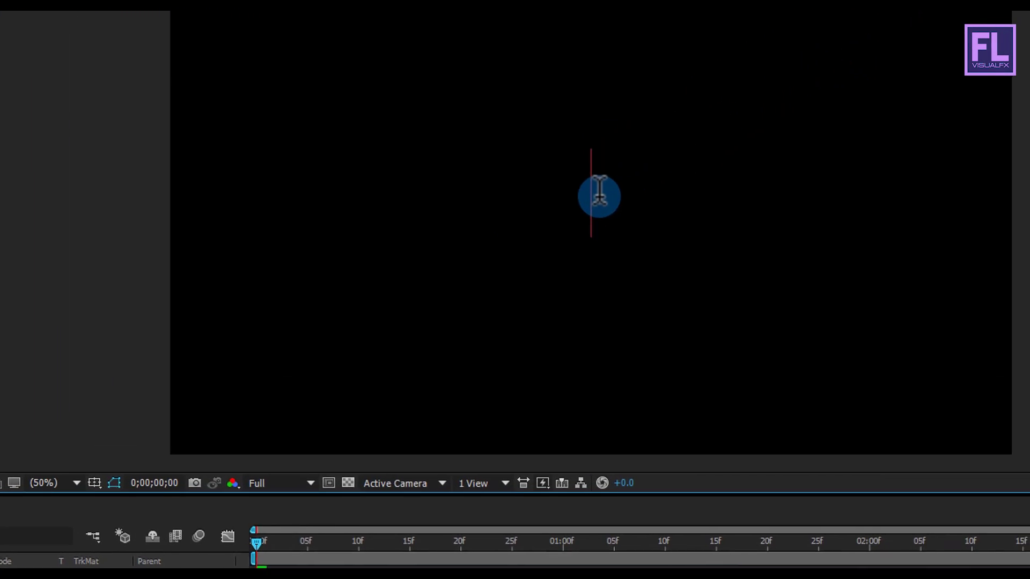
pyautogui.write('SHATTE')
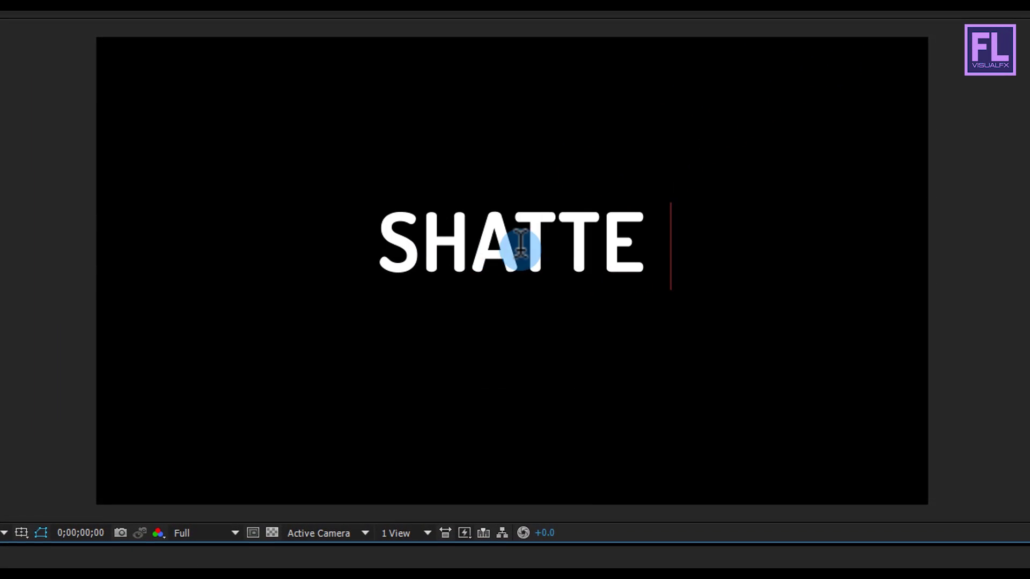
pyautogui.write('R')
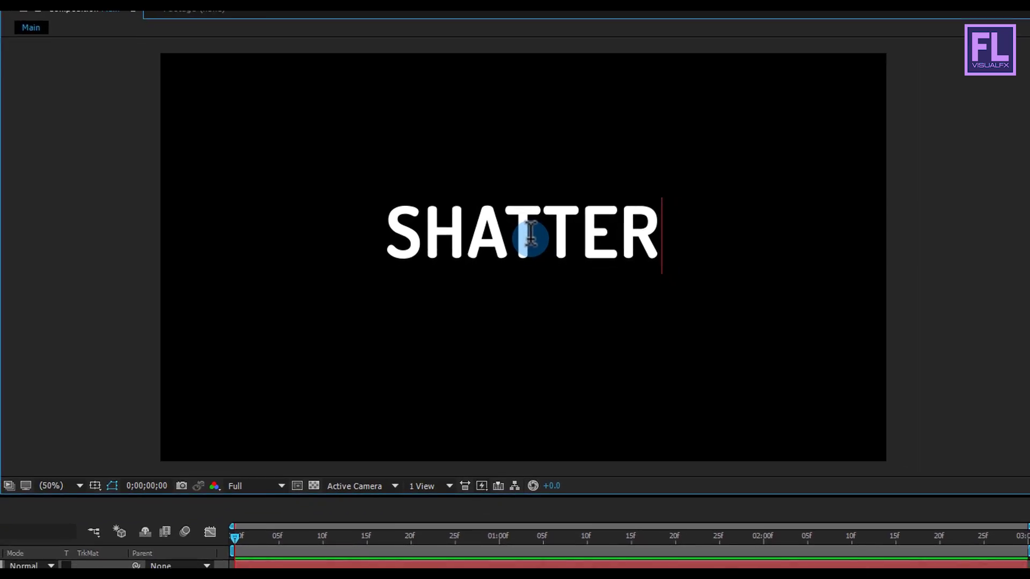
# Change the SHATTER text fill colour to blue 0066FF
pyautogui.moveTo(660, 233); pyautogui.dragTo(376, 227)
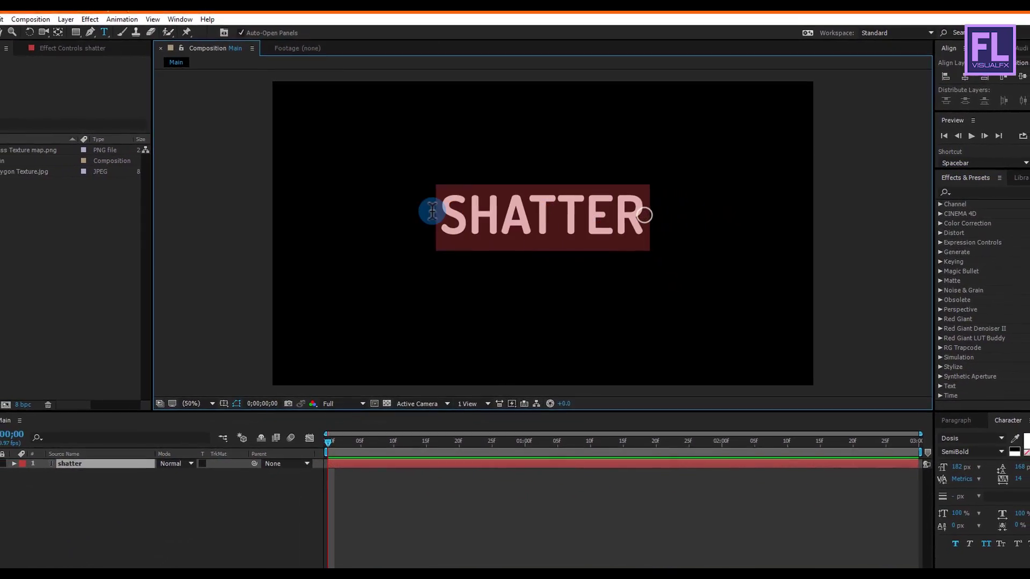
pyautogui.click(1026, 440)
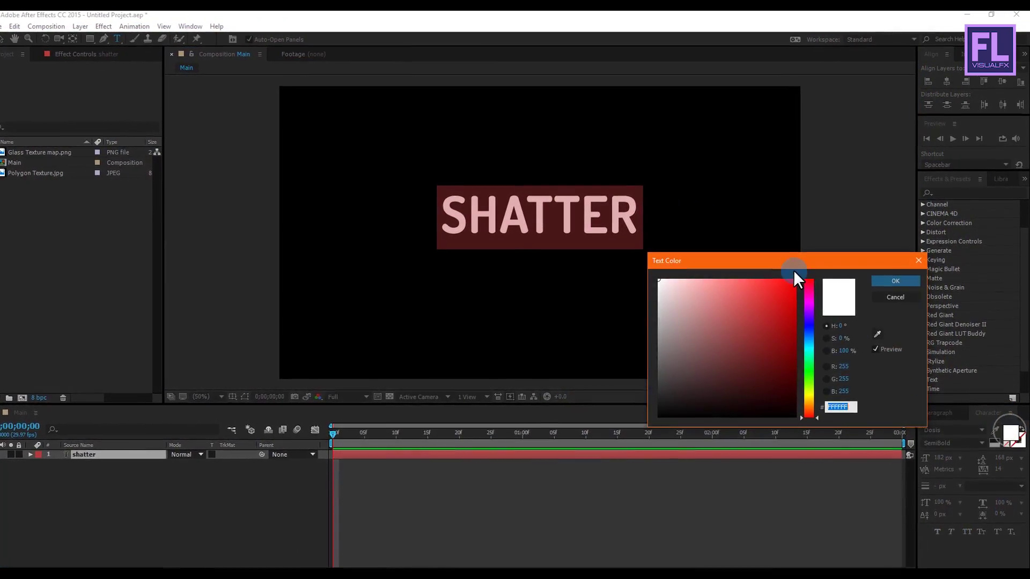
pyautogui.click(810, 335)
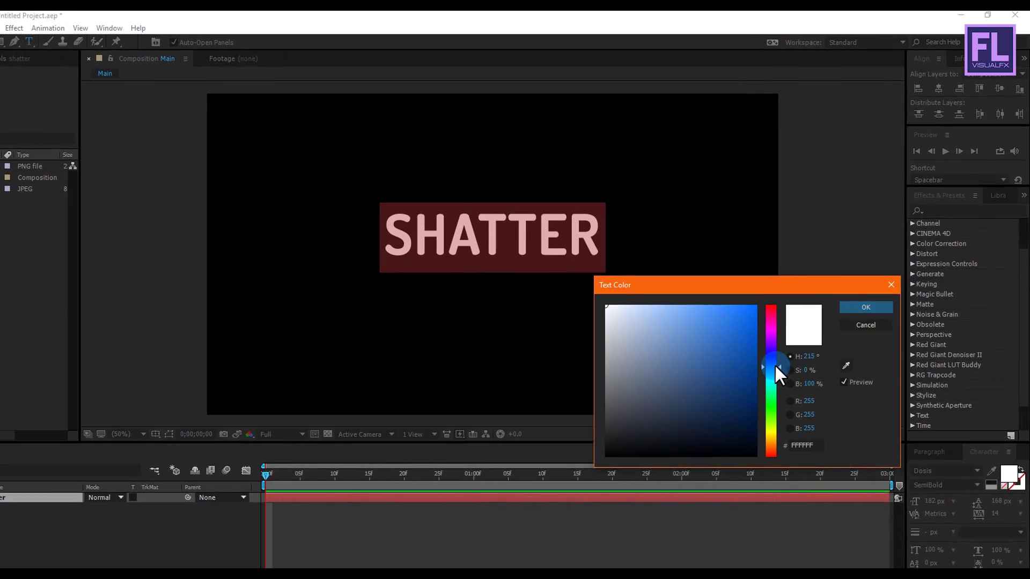
pyautogui.moveTo(745, 328); pyautogui.dragTo(768, 287)
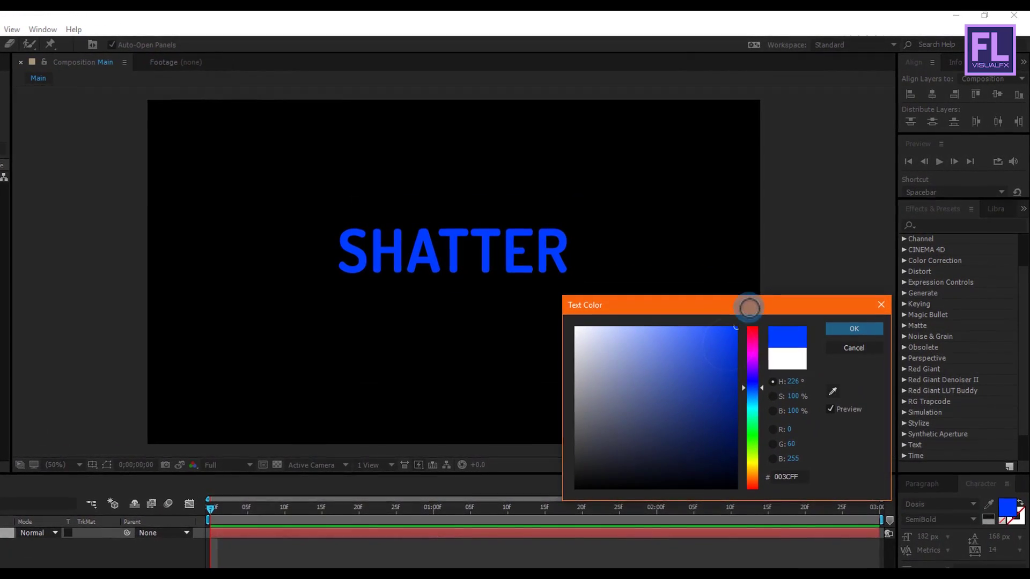
pyautogui.moveTo(755, 389); pyautogui.dragTo(761, 392)
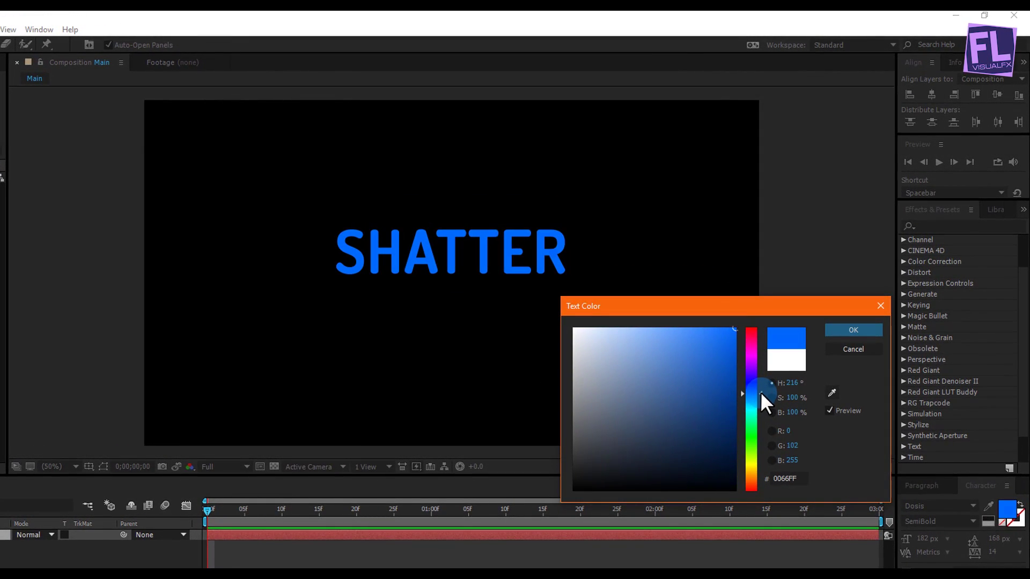
pyautogui.click(838, 330)
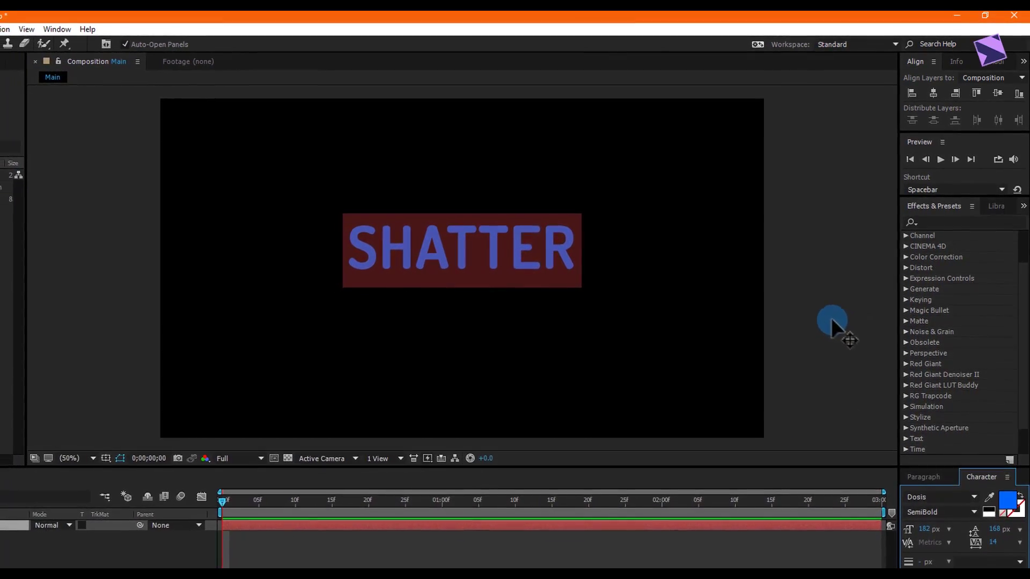
# Centre the SHATTER text horizontally and vertically in the frame
pyautogui.click(932, 95)
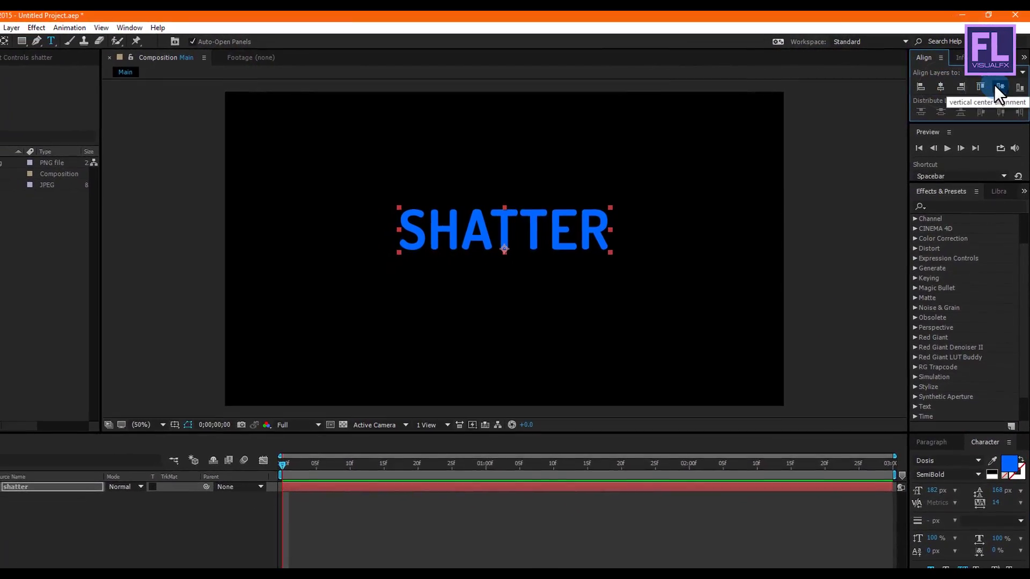
pyautogui.click(998, 90)
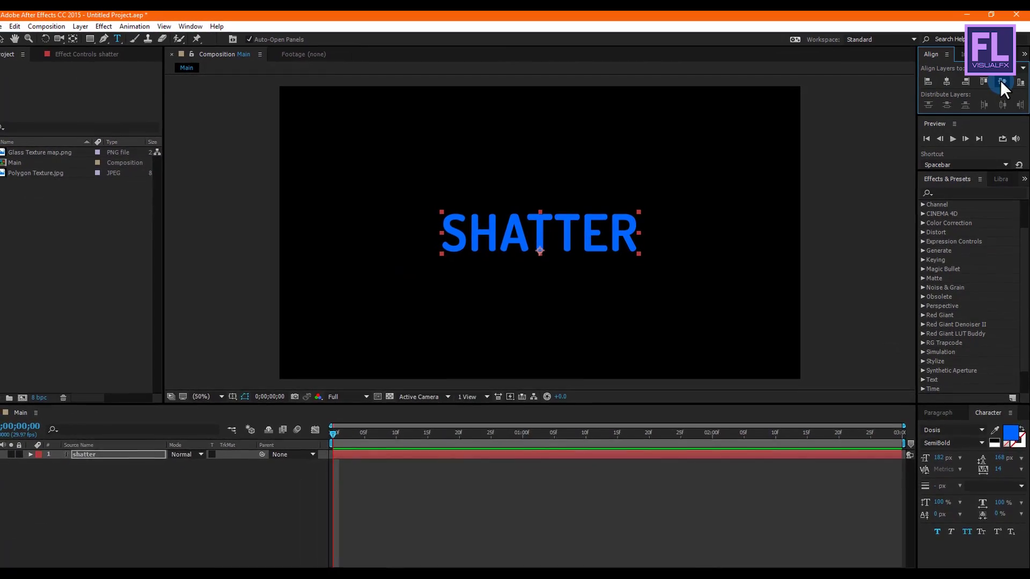
pyautogui.click(408, 301)
pyautogui.click(129, 468)
# Place Polygon Texture.jpg as a layer above the shatter text layer
pyautogui.press('Return')
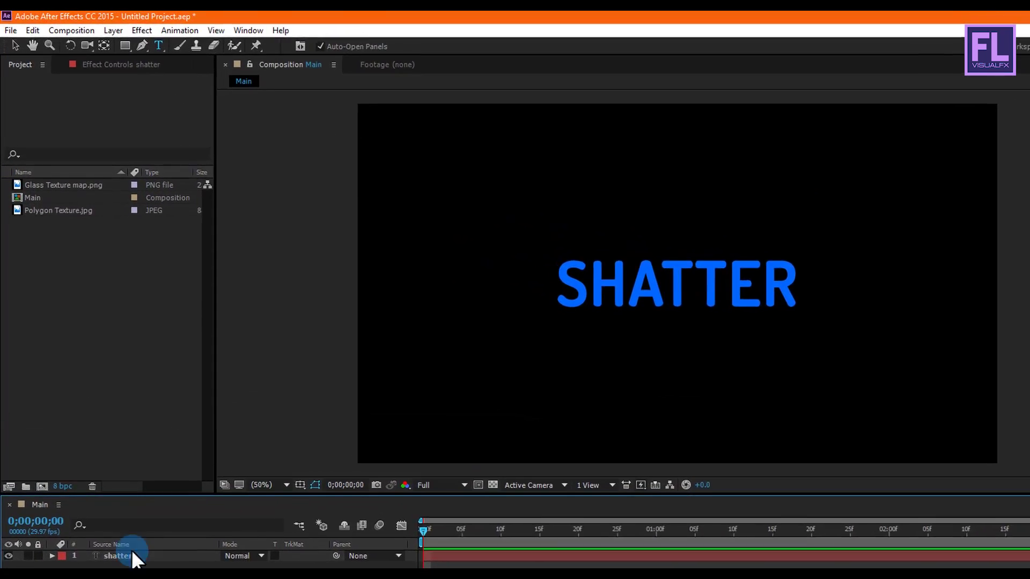
pyautogui.click(68, 211)
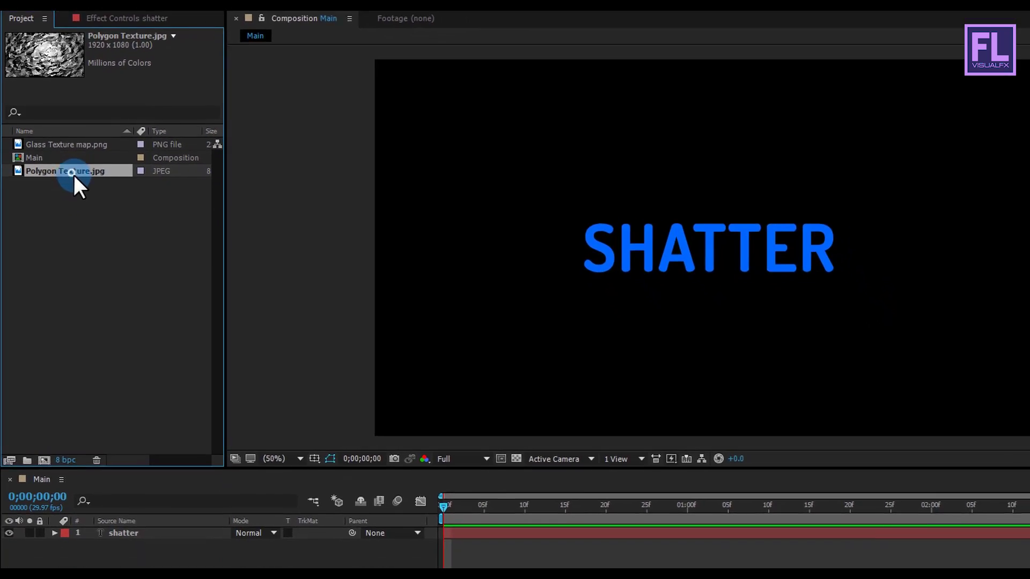
pyautogui.moveTo(79, 239); pyautogui.dragTo(185, 578)
pyautogui.moveTo(154, 417); pyautogui.dragTo(148, 423)
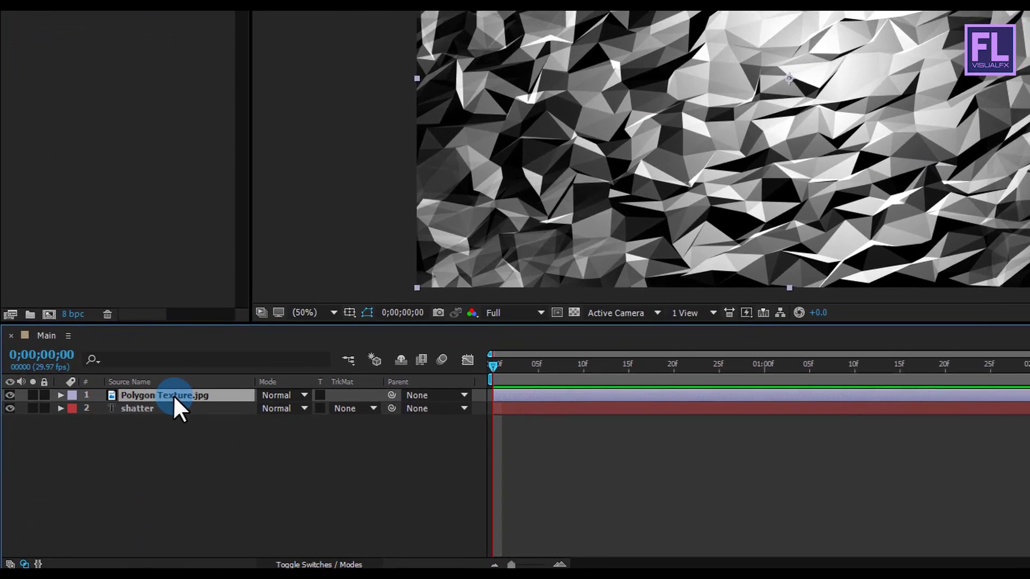
# Set the shatter layer's track matte to Luma Matte
pyautogui.click(146, 421)
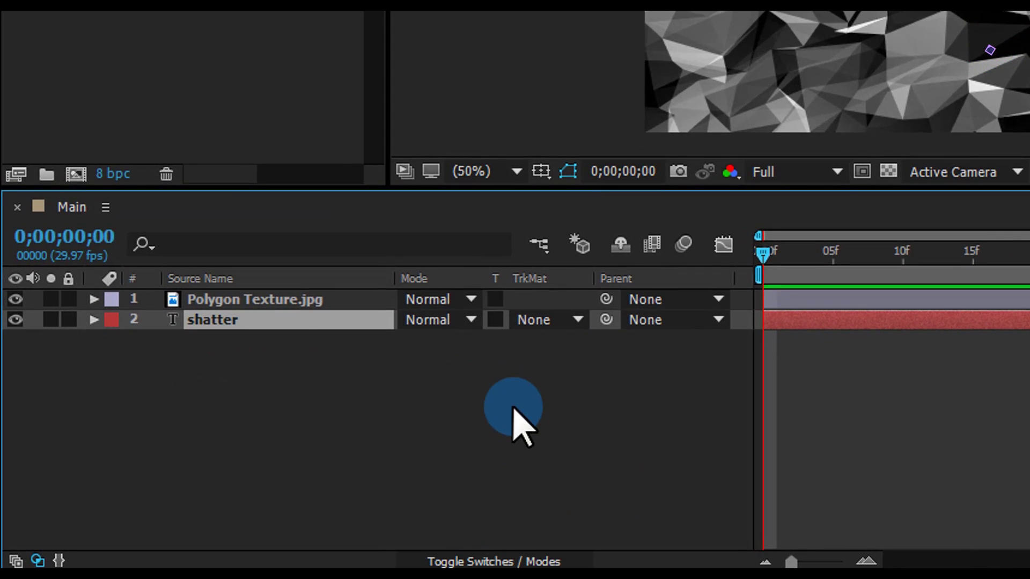
pyautogui.click(489, 561)
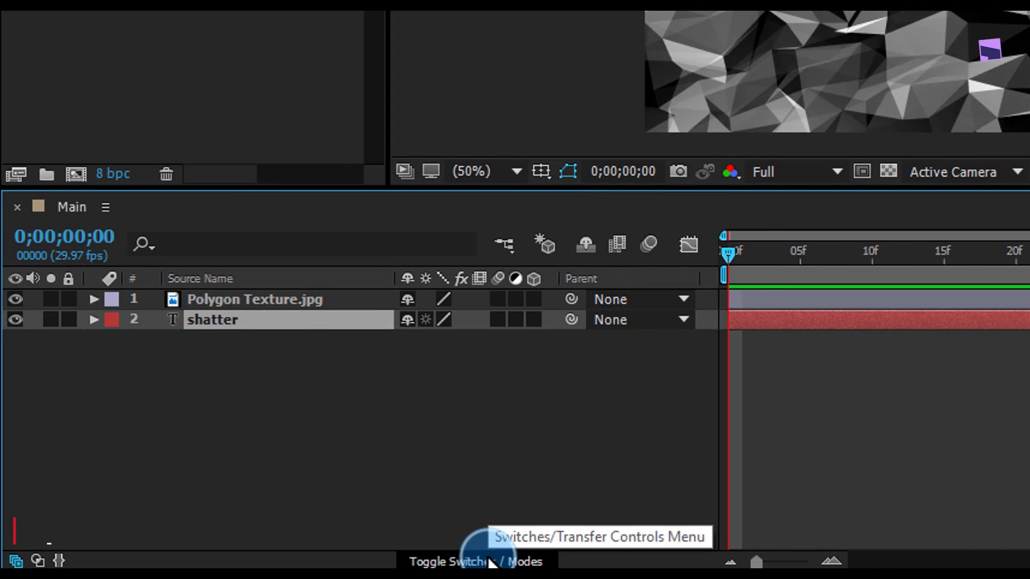
pyautogui.click(487, 560)
pyautogui.click(519, 331)
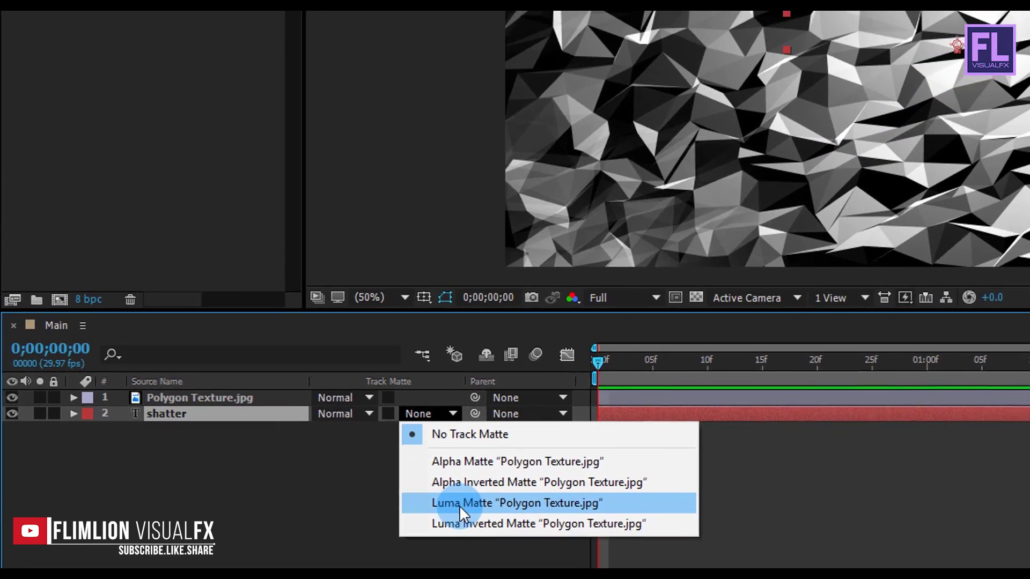
pyautogui.click(459, 505)
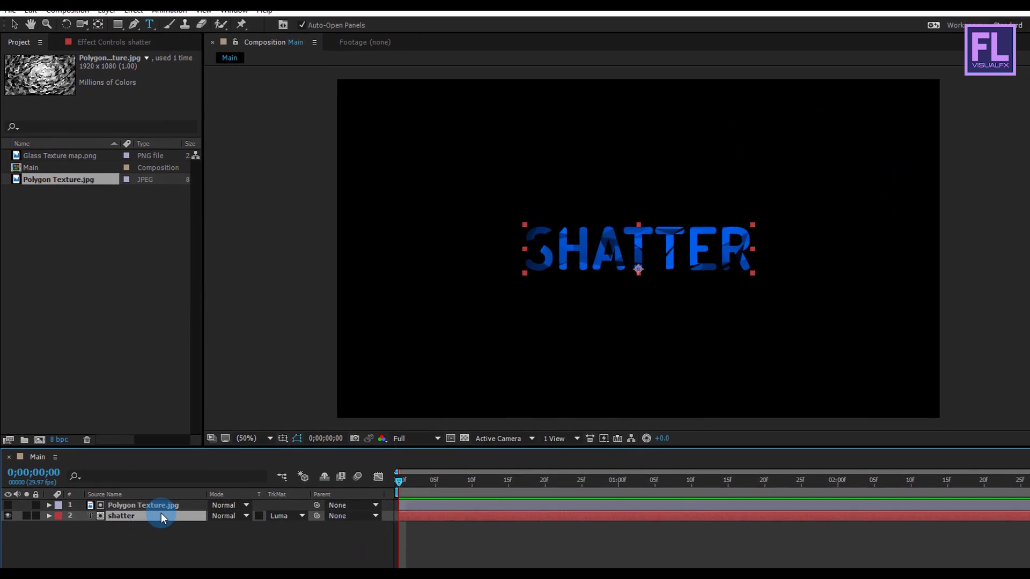
# Scale the Polygon Texture layer to 178% and move it down beneath SHATTER
pyautogui.click(171, 514)
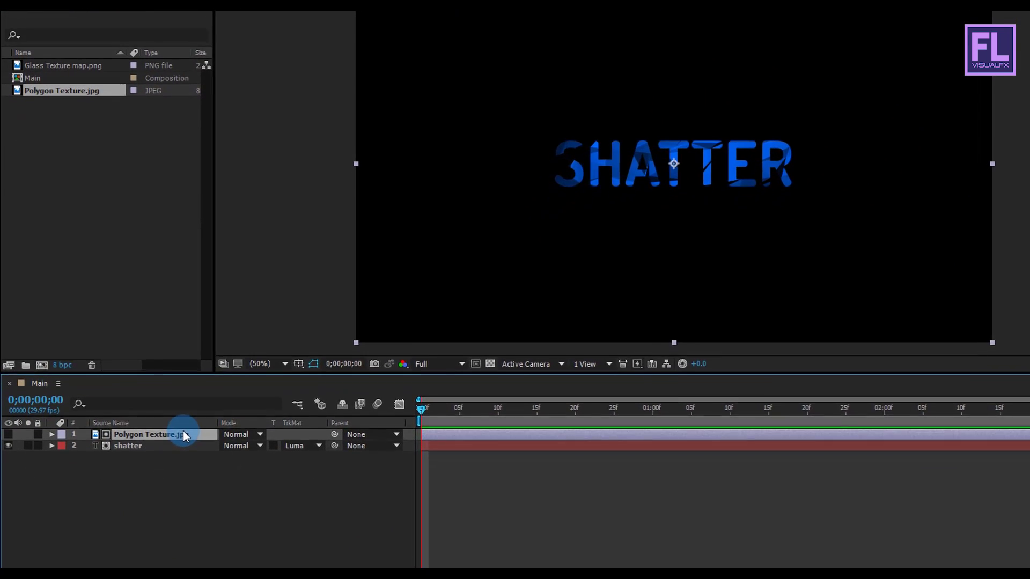
pyautogui.press('s')
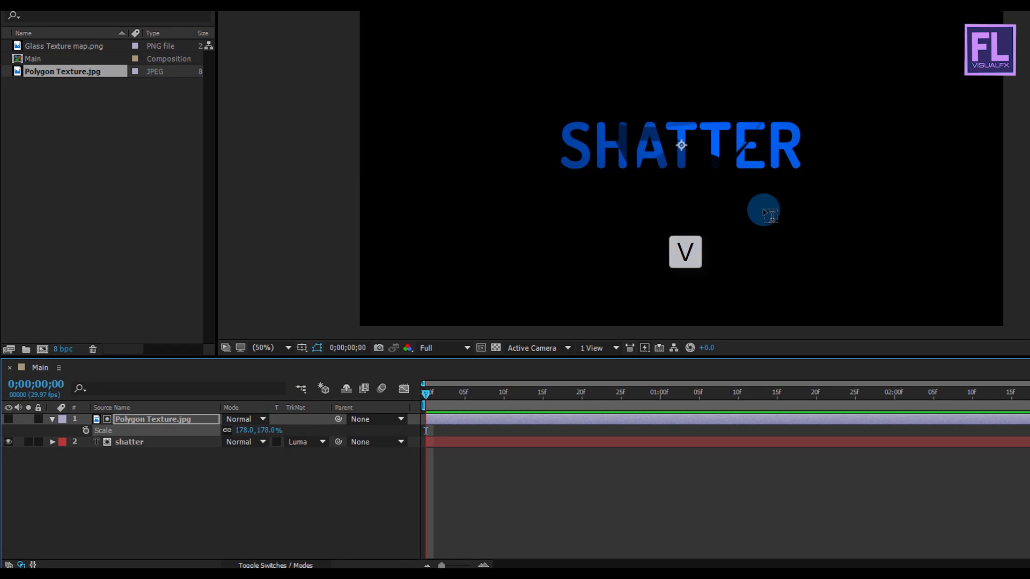
pyautogui.moveTo(768, 217); pyautogui.dragTo(767, 274)
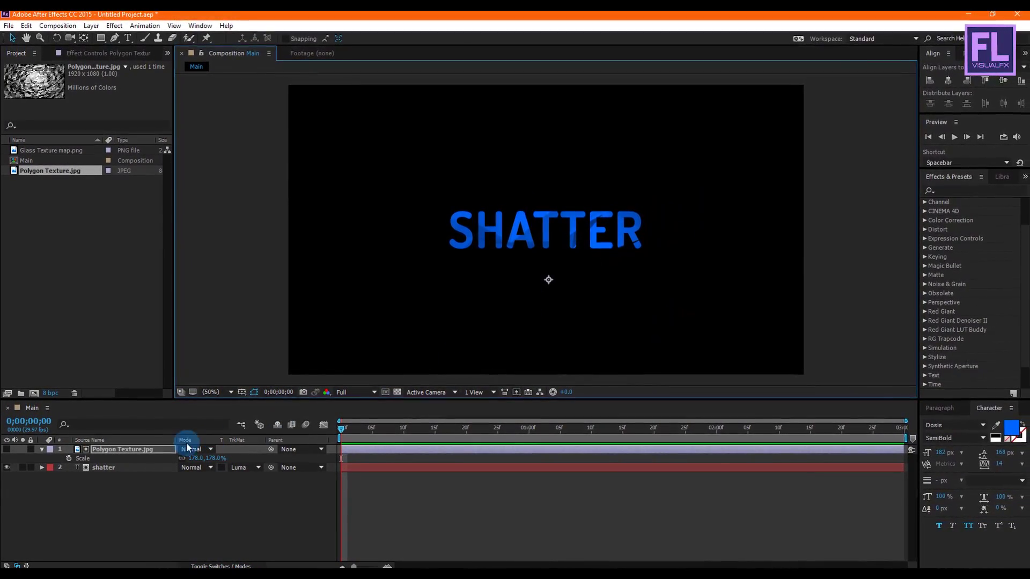
pyautogui.click(41, 449)
pyautogui.click(92, 480)
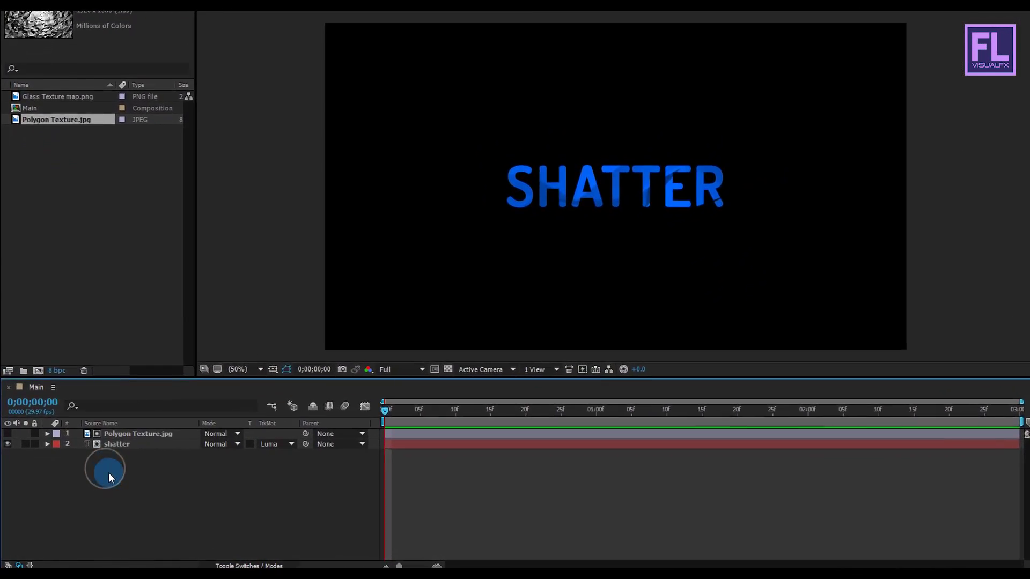
pyautogui.moveTo(110, 475); pyautogui.dragTo(130, 436)
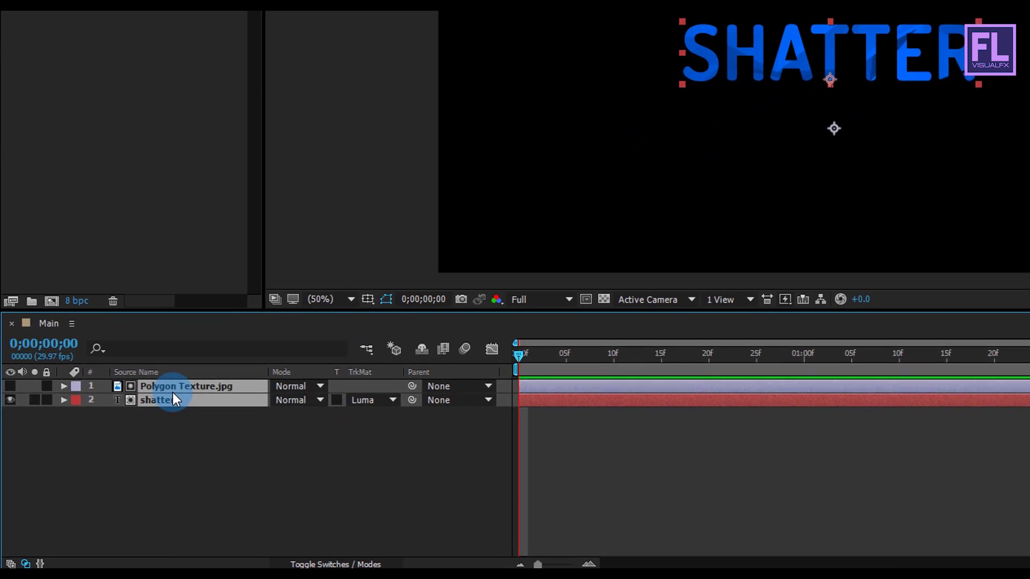
# Pre-compose the texture and shatter layers, moving all attributes, into a composition named 'text'
pyautogui.rightClick(172, 400)
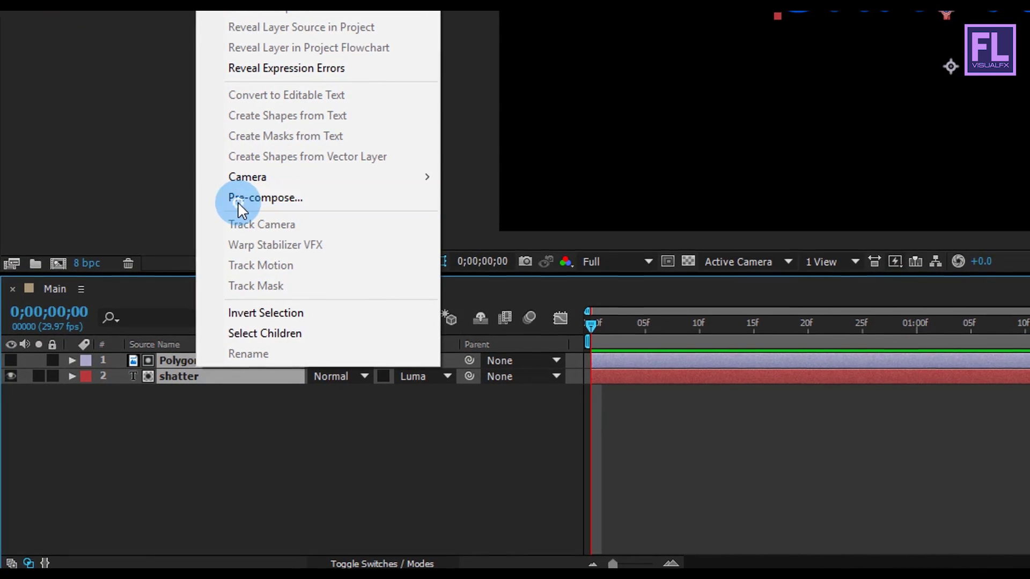
pyautogui.click(239, 200)
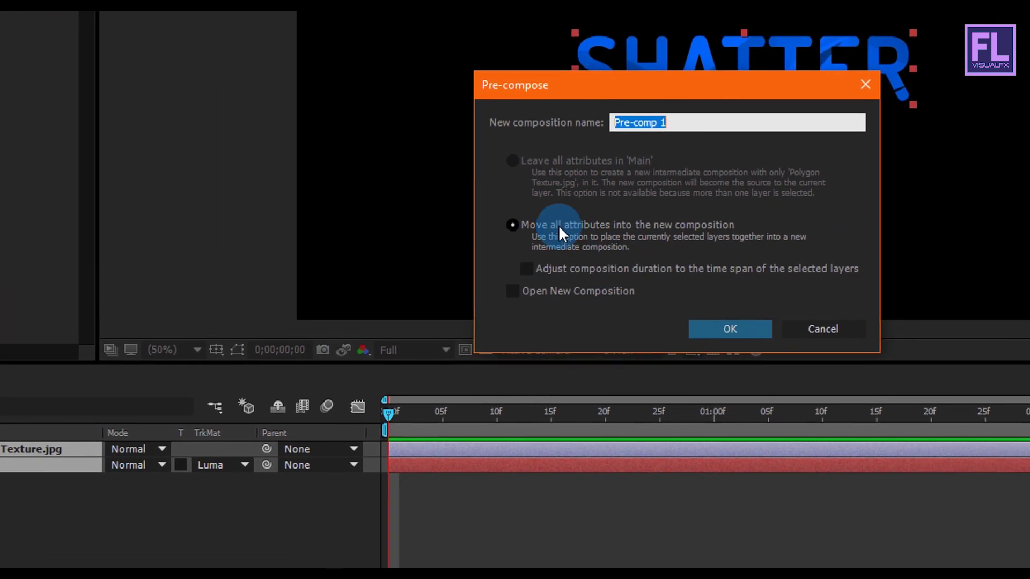
pyautogui.click(558, 225)
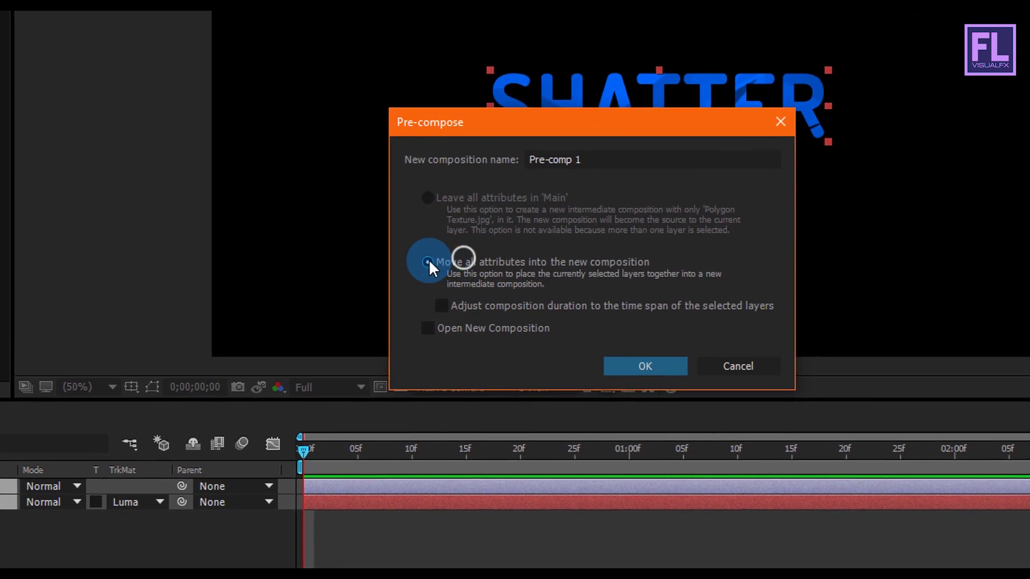
pyautogui.moveTo(519, 188); pyautogui.dragTo(445, 182)
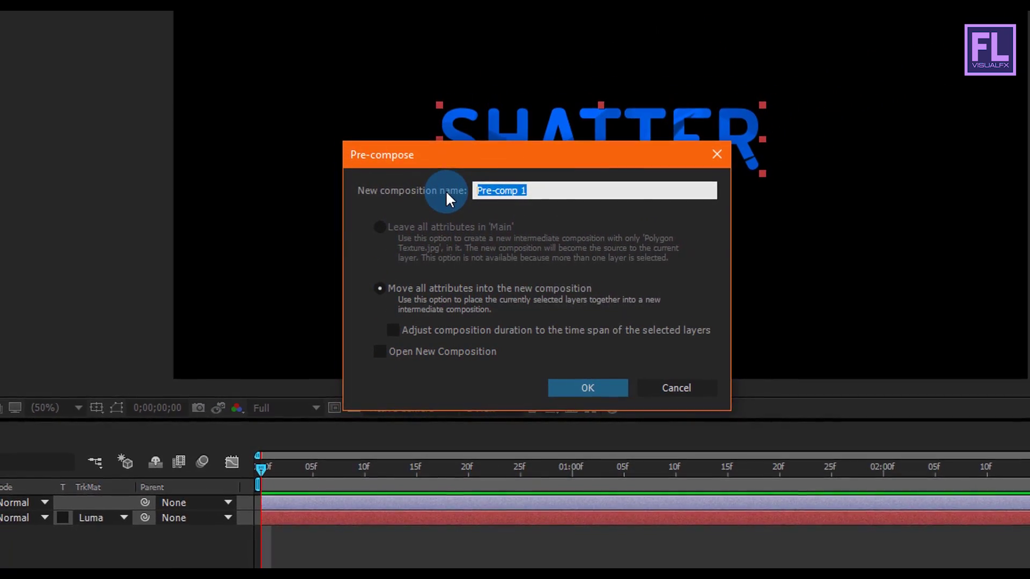
pyautogui.write('text')
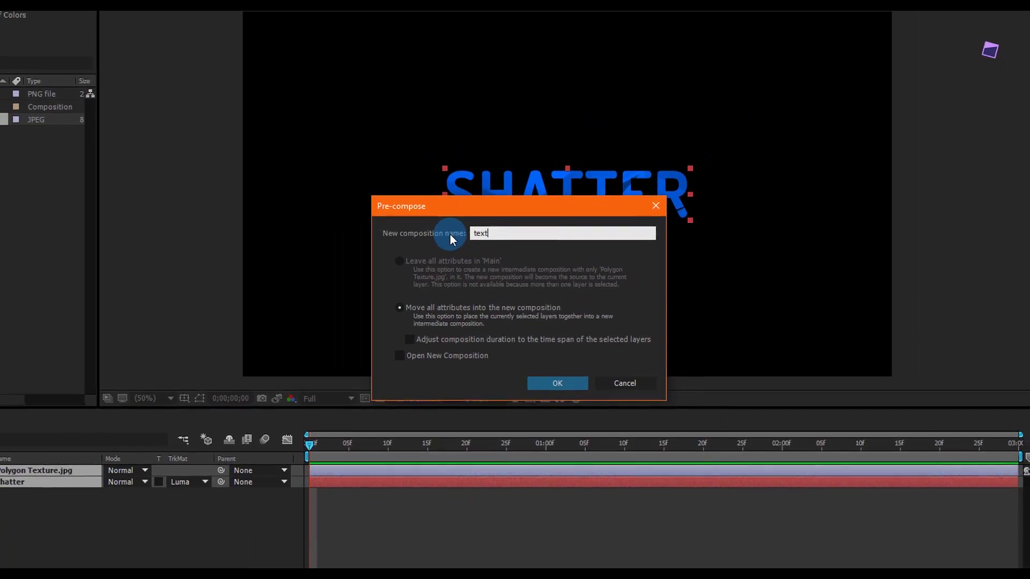
pyautogui.click(538, 382)
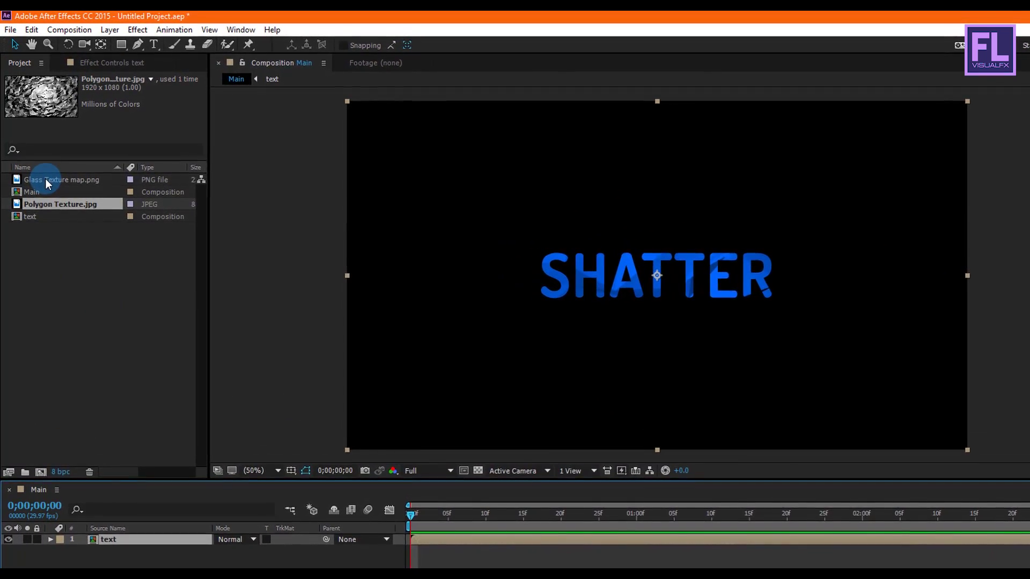
# Add Glass Texture map.png to Main as a layer beneath the text layer
pyautogui.click(47, 178)
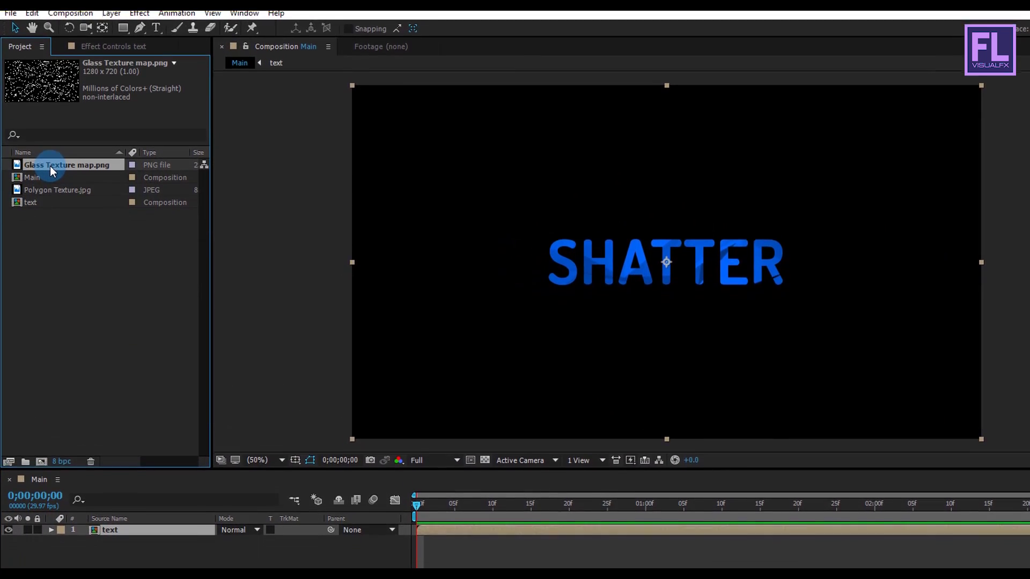
pyautogui.moveTo(50, 166); pyautogui.dragTo(130, 550)
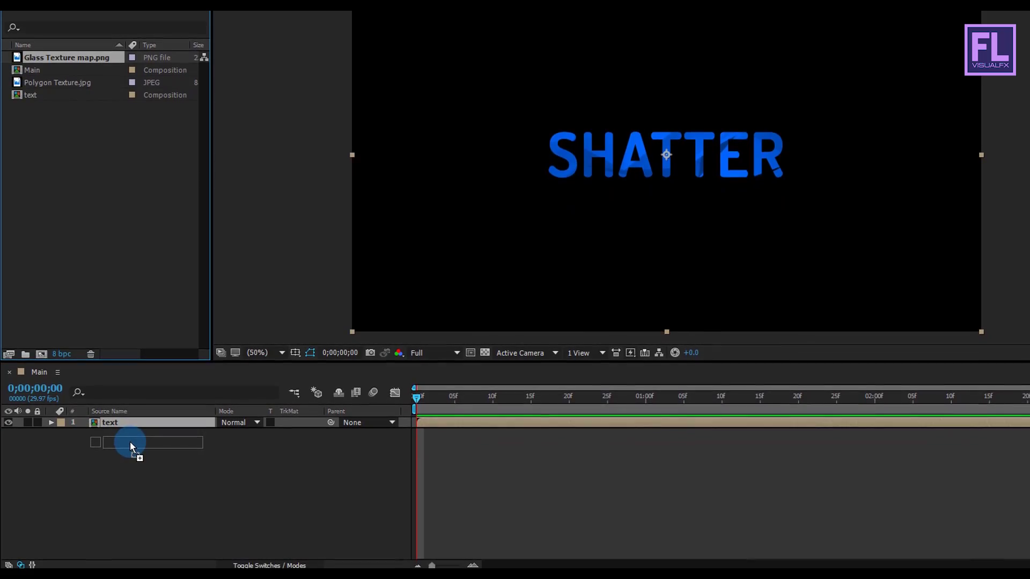
pyautogui.moveTo(130, 442); pyautogui.dragTo(130, 442)
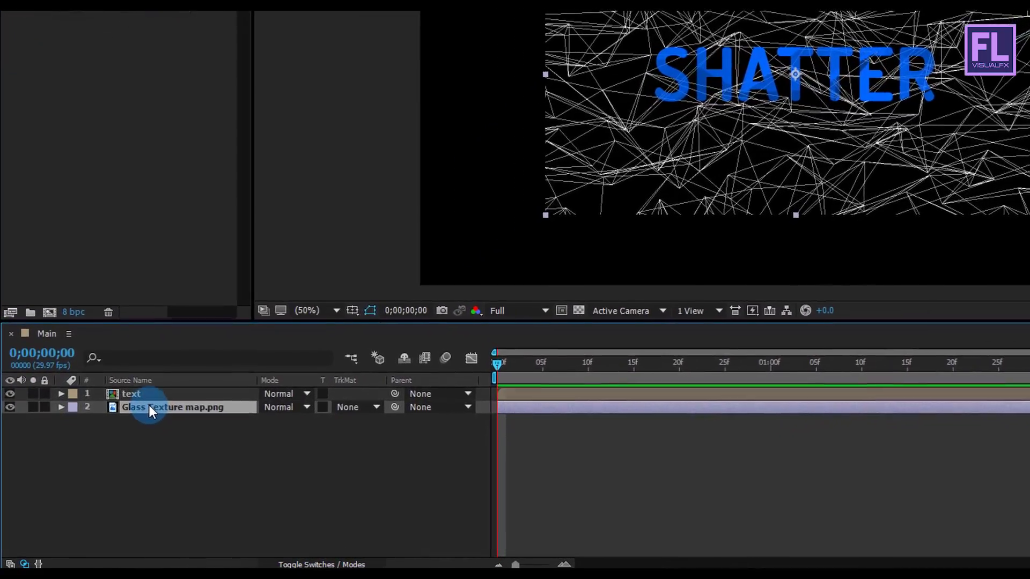
# Pre-compose the glass layer, leaving all attributes, into a composition named 'Glass Texture map'
pyautogui.rightClick(150, 408)
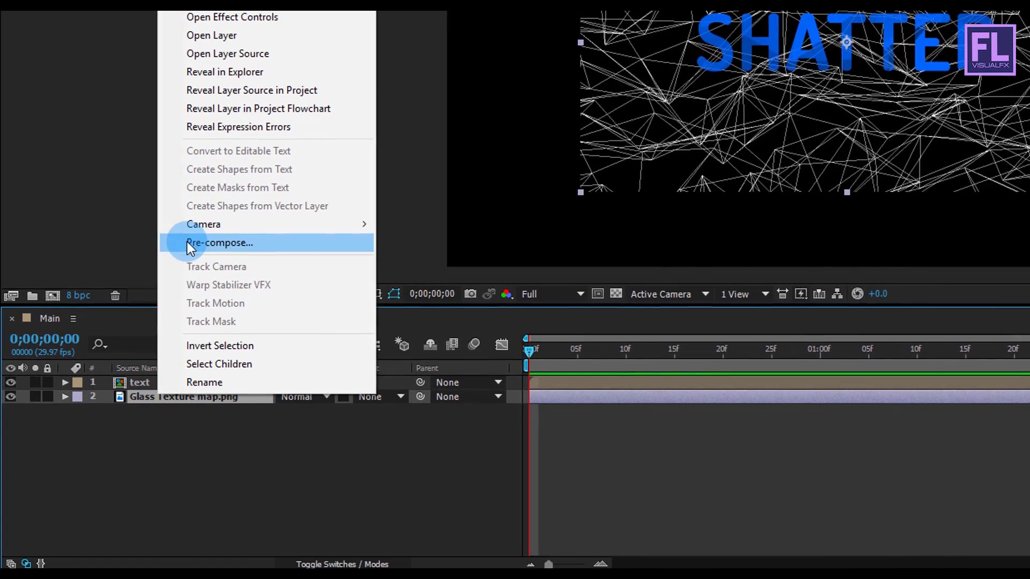
pyautogui.click(187, 243)
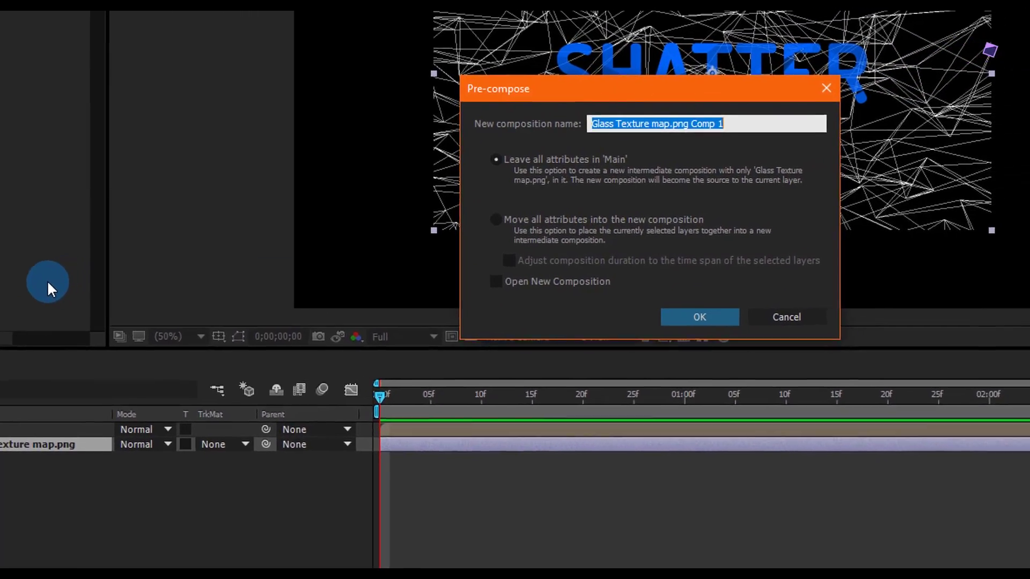
pyautogui.click(518, 159)
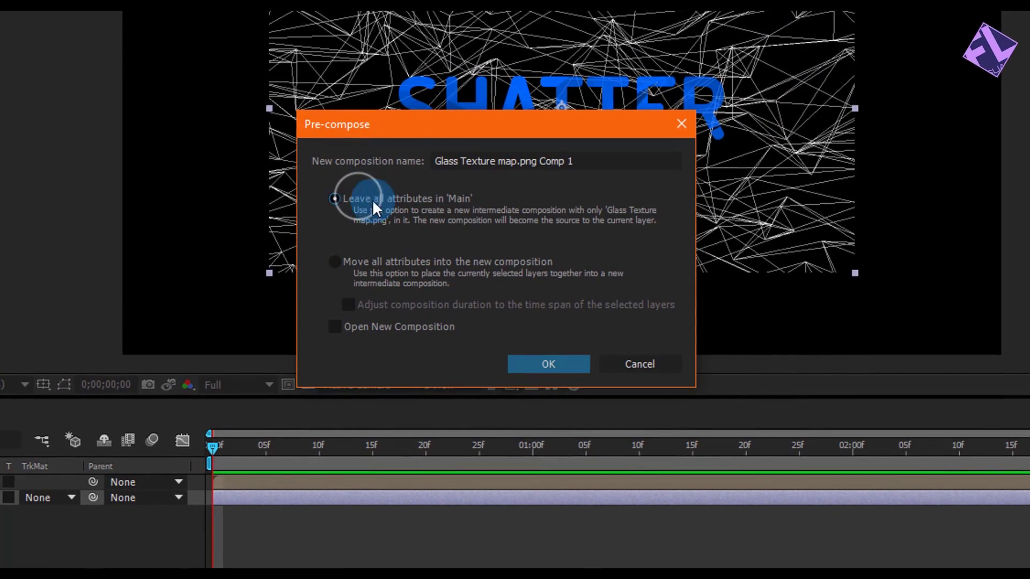
pyautogui.moveTo(594, 162); pyautogui.dragTo(528, 153)
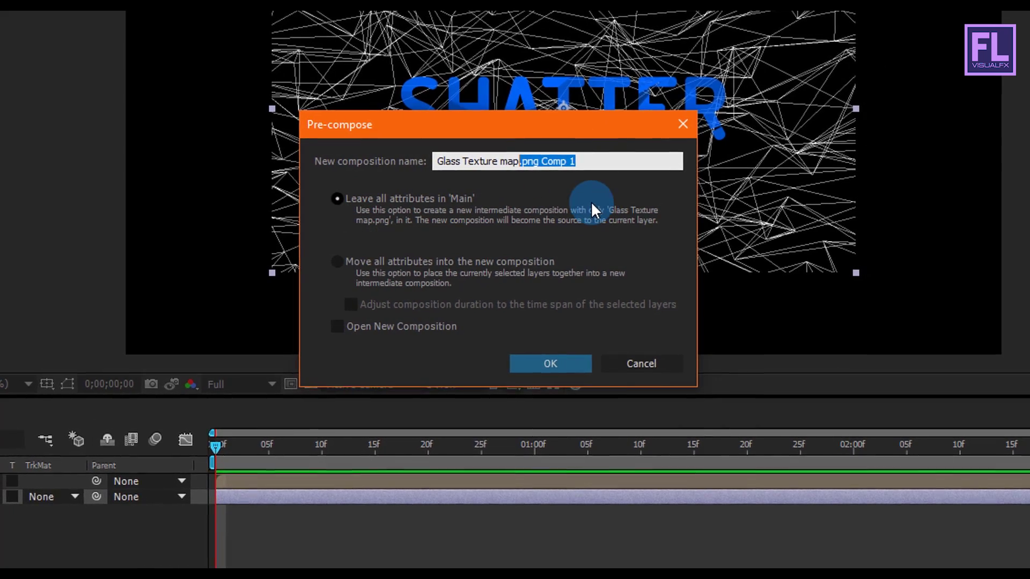
pyautogui.press('BackSpace')
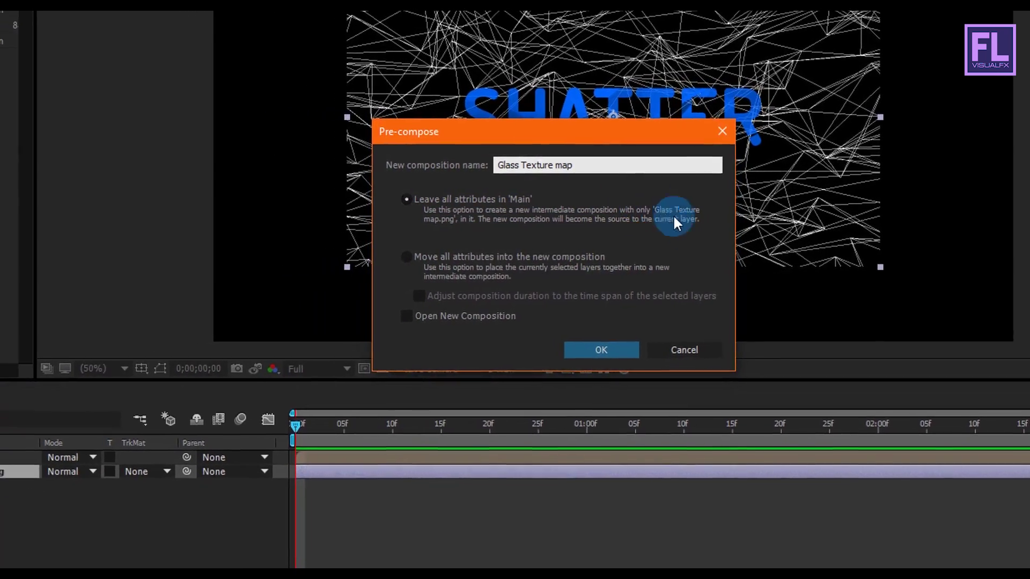
pyautogui.click(435, 198)
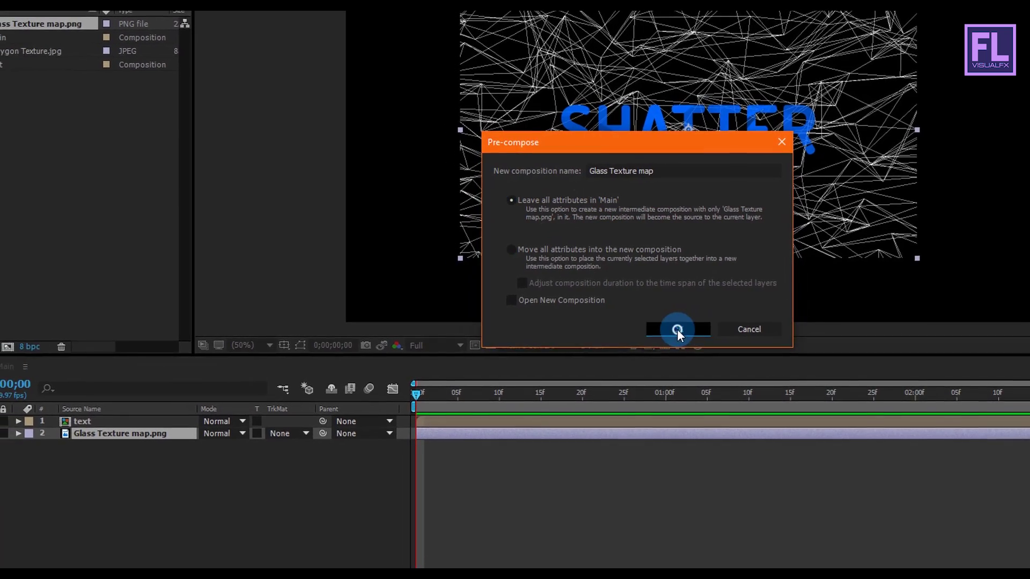
pyautogui.click(677, 330)
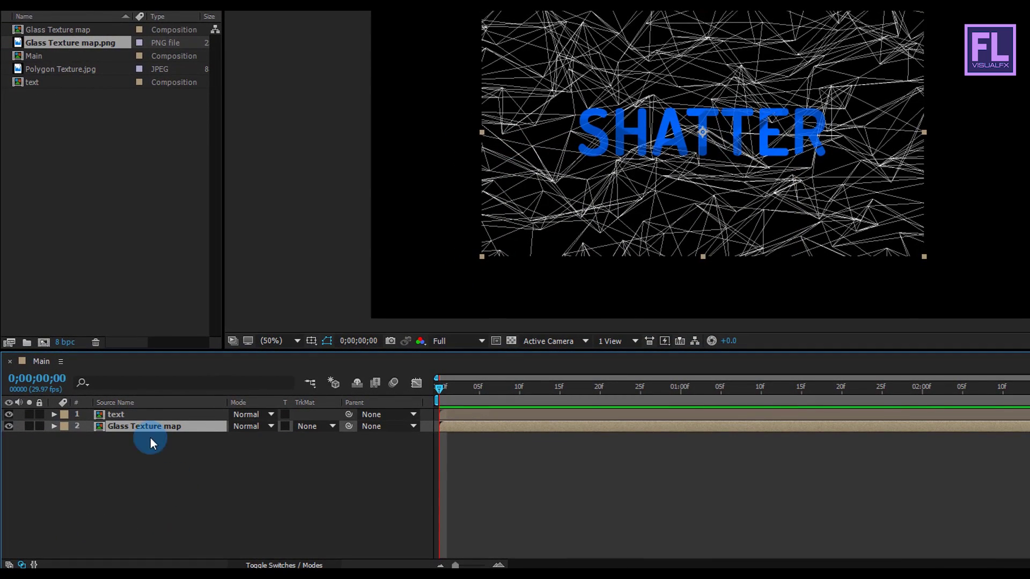
# Hide the Glass Texture map layer and select the text layer
pyautogui.click(122, 415)
pyautogui.click(126, 428)
pyautogui.click(12, 426)
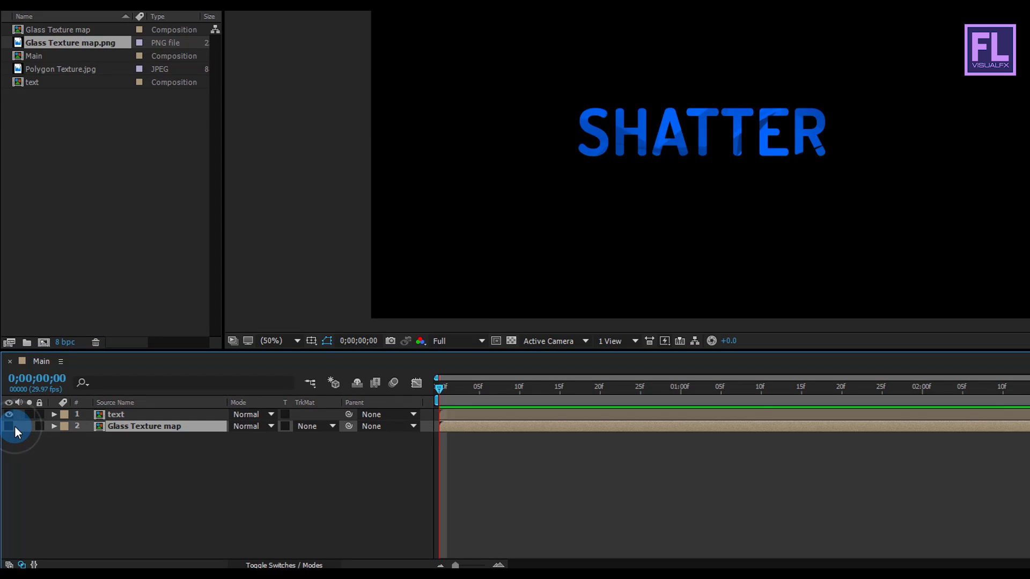
pyautogui.click(134, 415)
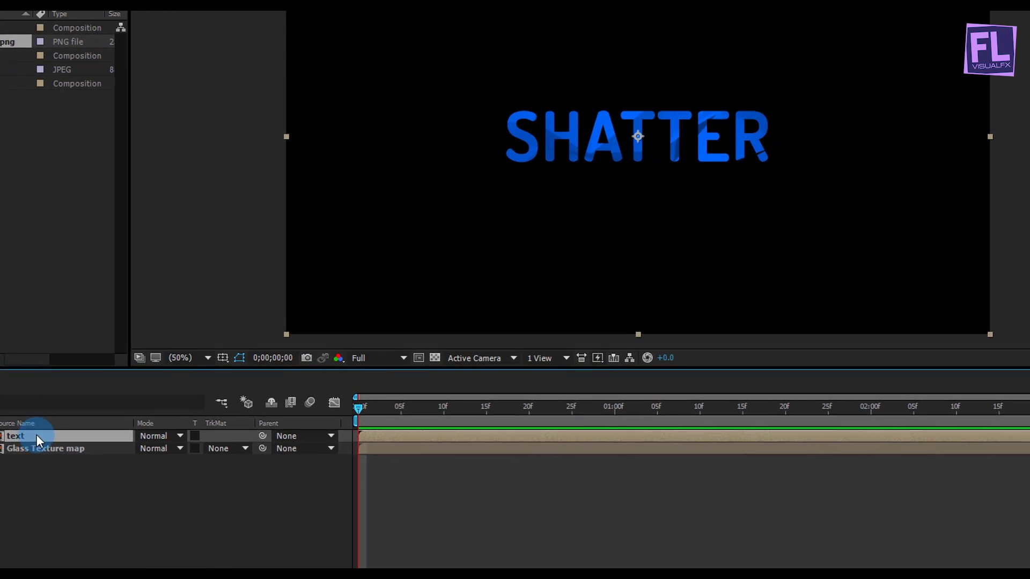
# Apply the Shatter effect to the text layer and set its View to Rendered
pyautogui.click(1025, 87)
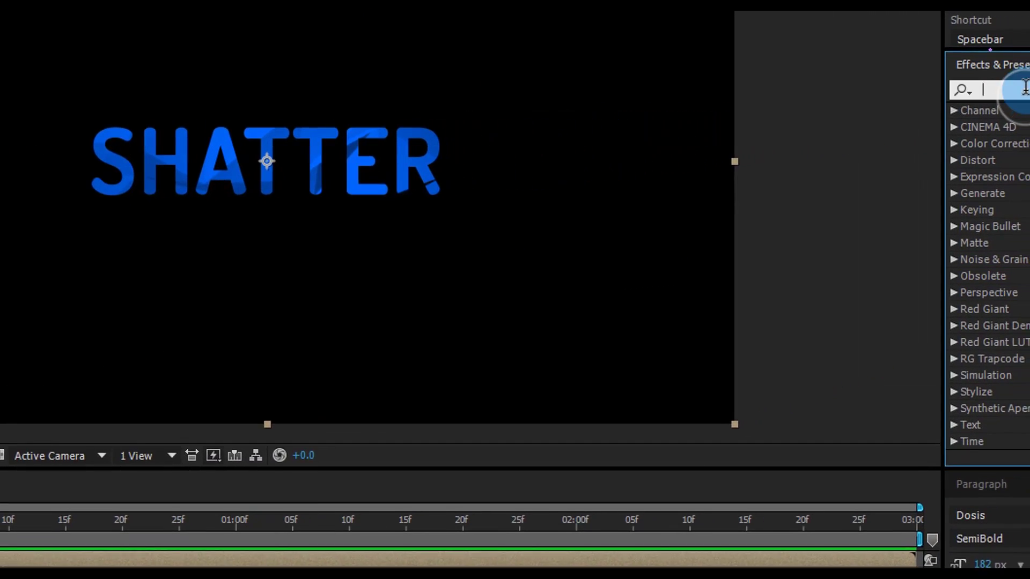
pyautogui.write('s')
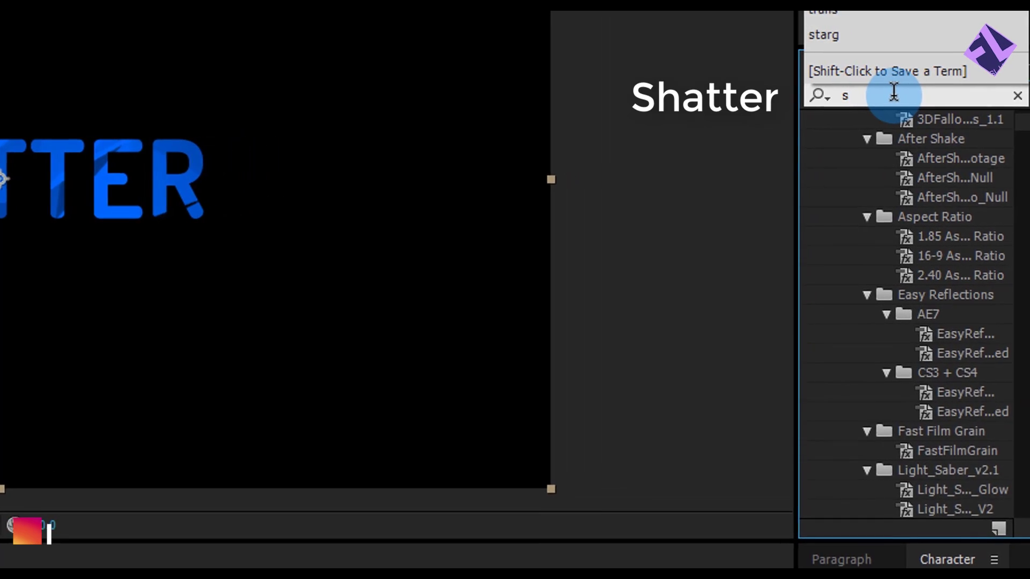
pyautogui.write('hatt')
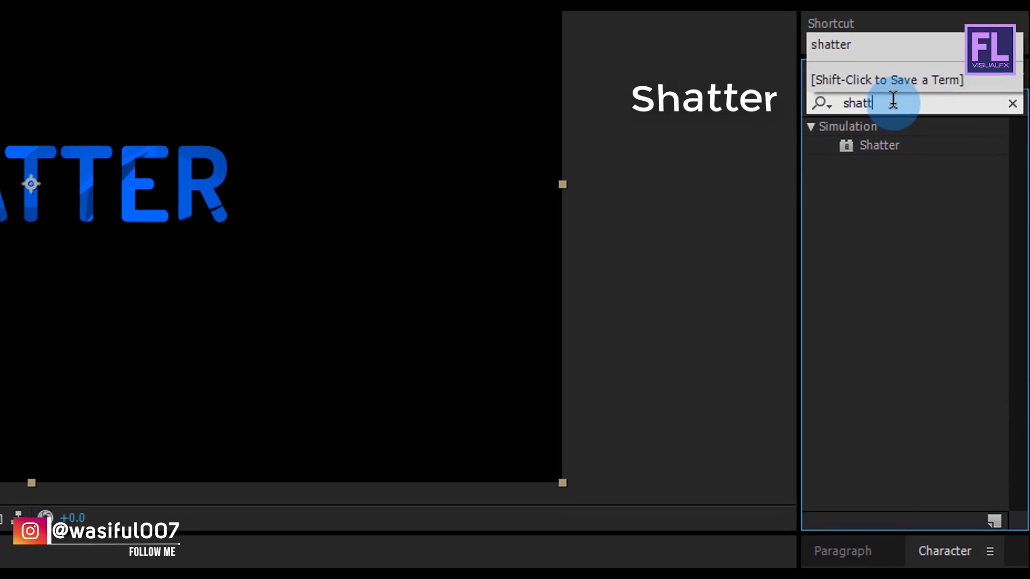
pyautogui.write('er')
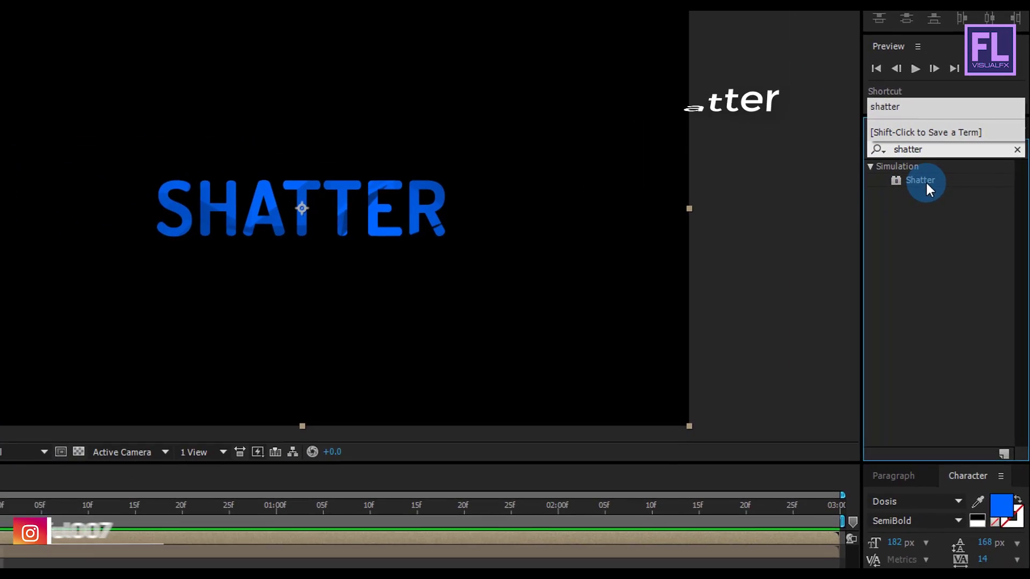
pyautogui.moveTo(925, 182); pyautogui.dragTo(131, 345)
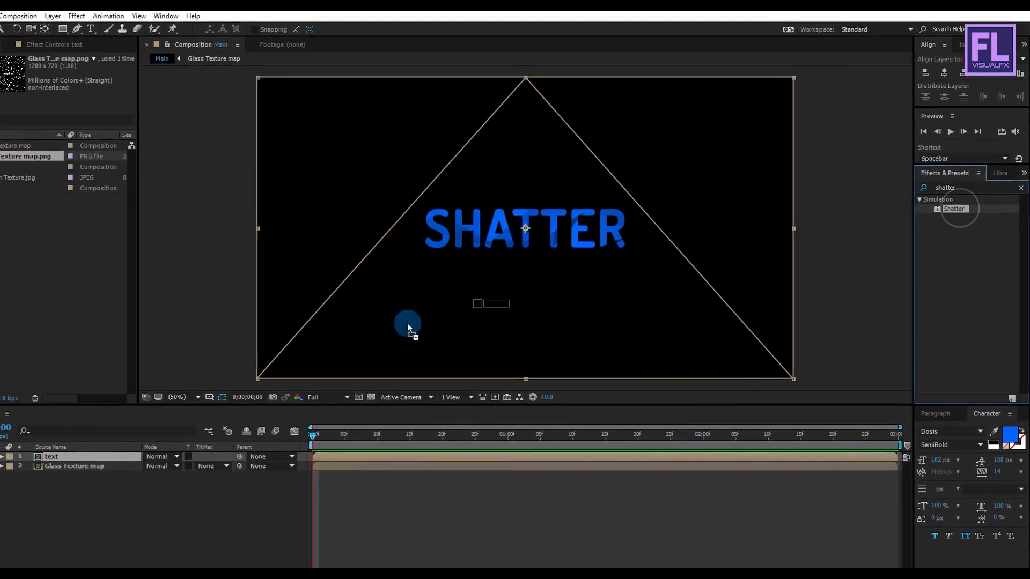
pyautogui.moveTo(407, 323); pyautogui.dragTo(111, 450)
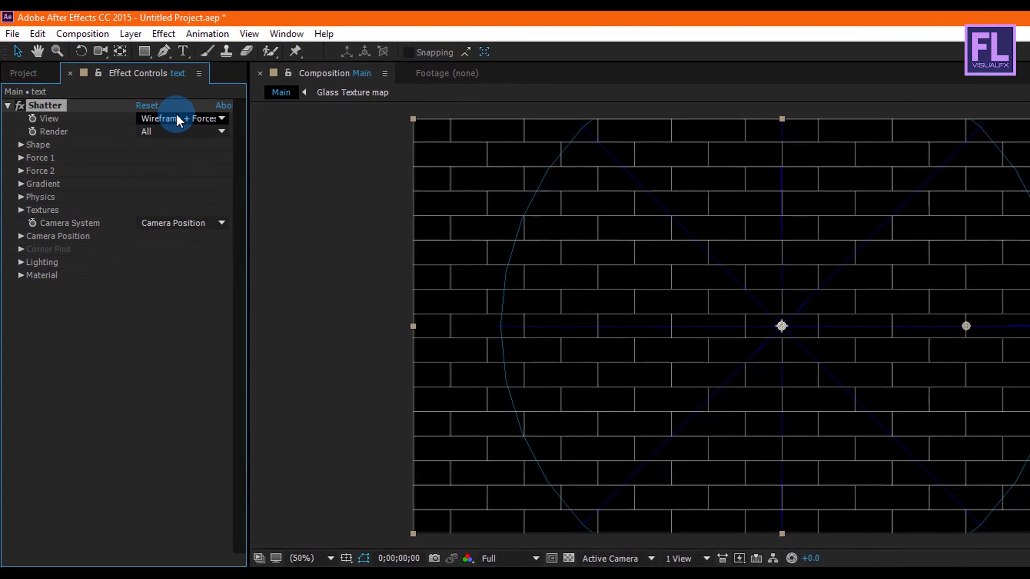
pyautogui.click(177, 118)
pyautogui.click(155, 134)
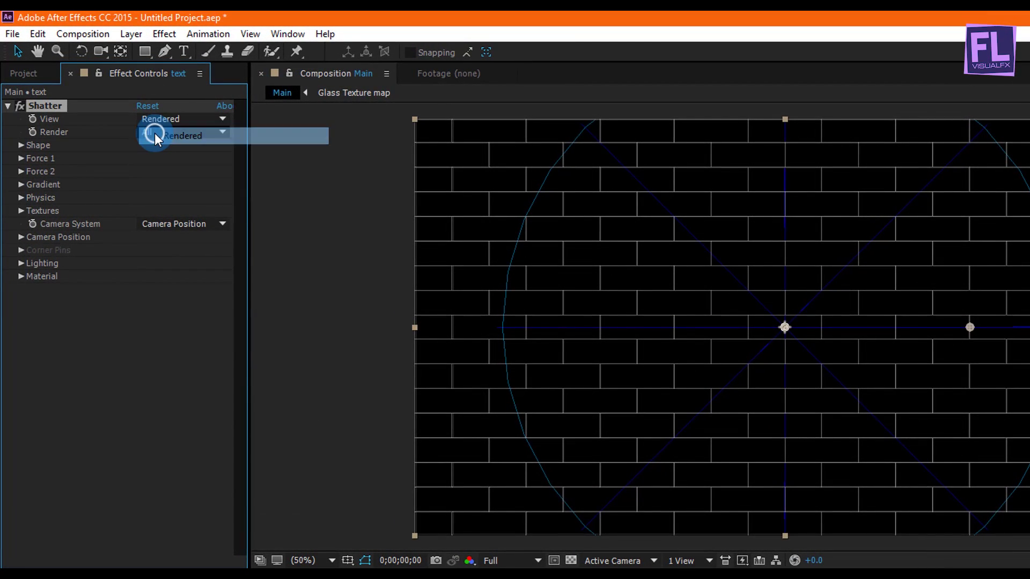
# Set the Shatter pattern to Custom using Glass Texture map as the custom shatter map
pyautogui.click(21, 146)
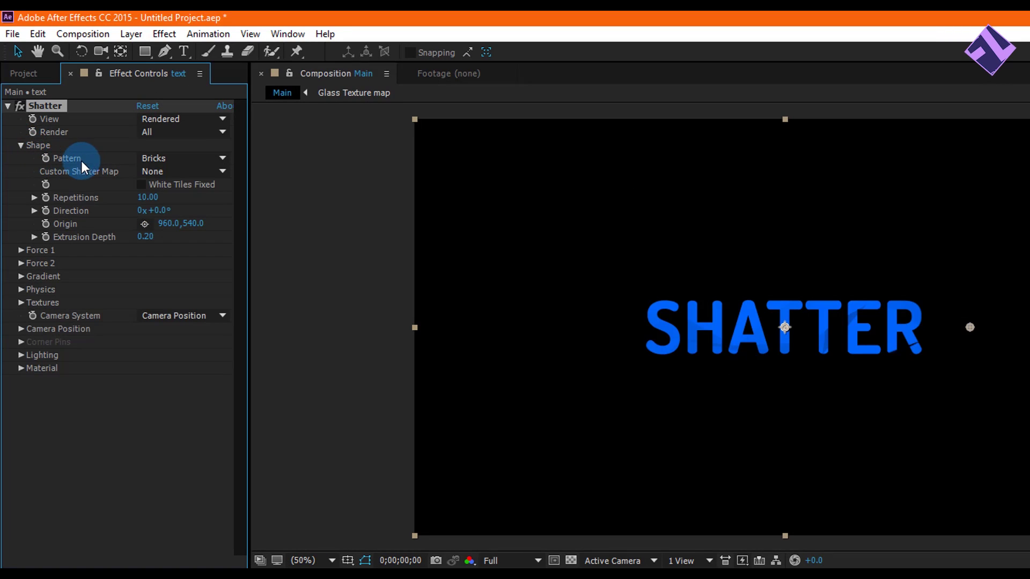
pyautogui.click(162, 157)
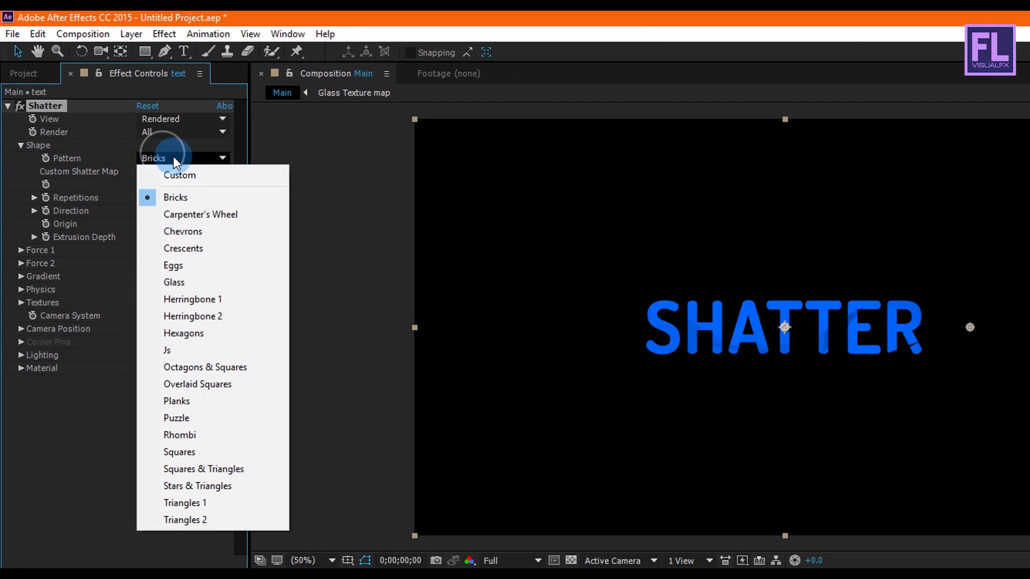
pyautogui.click(185, 175)
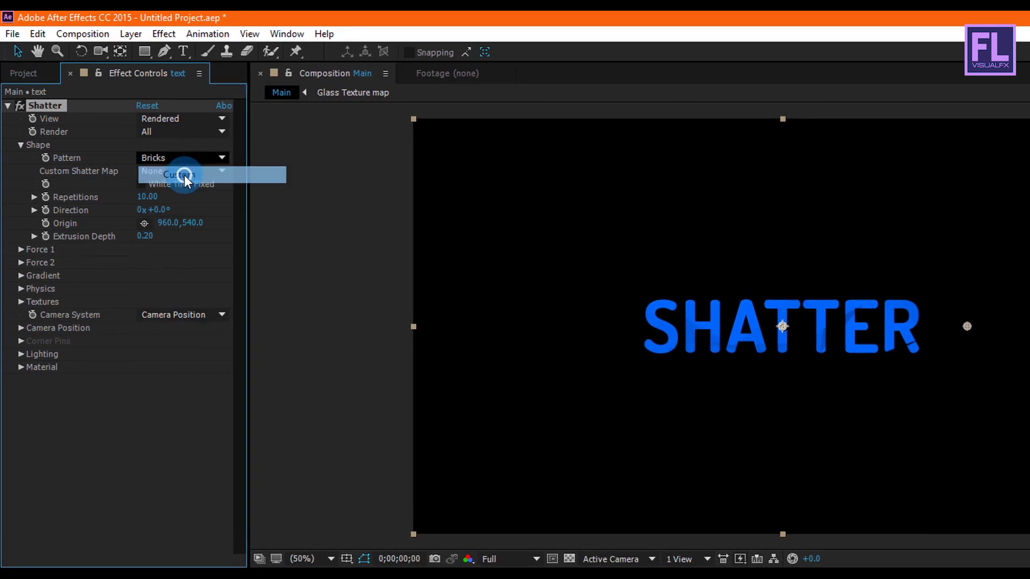
pyautogui.click(161, 165)
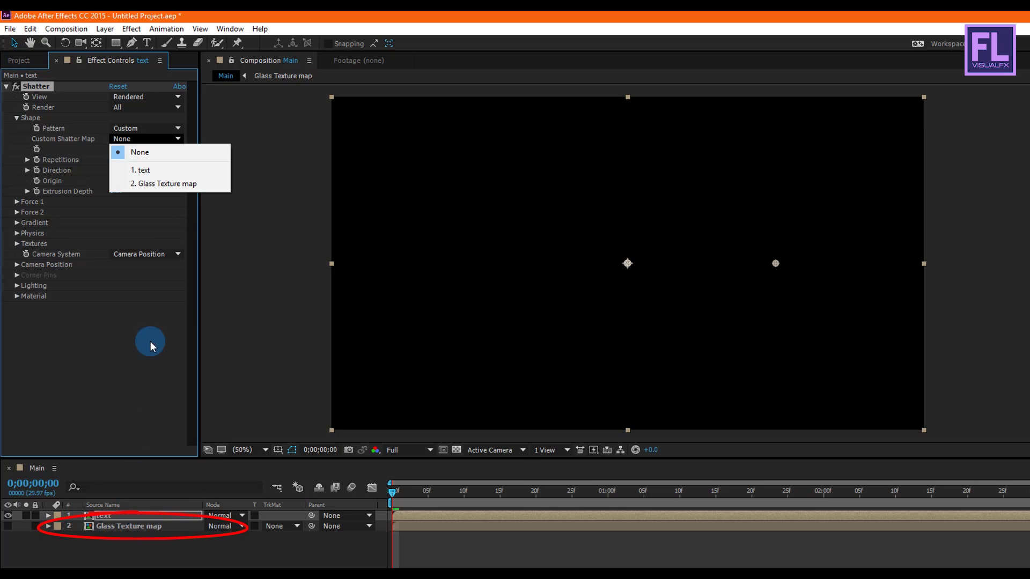
pyautogui.click(157, 185)
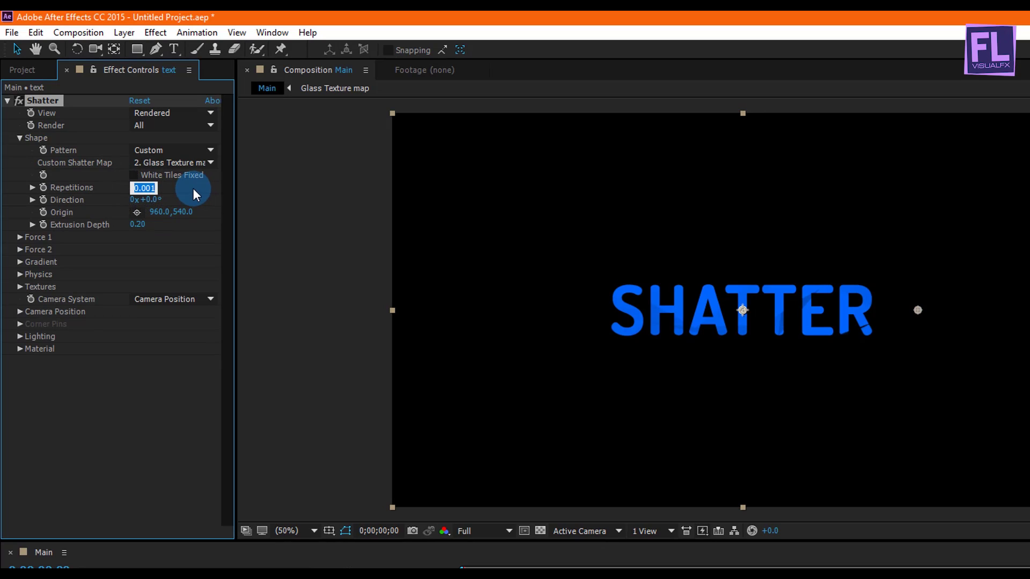
# Set Shatter Repetitions to 65 and Extrusion Depth to 0
pyautogui.write('65')
pyautogui.press('Return')
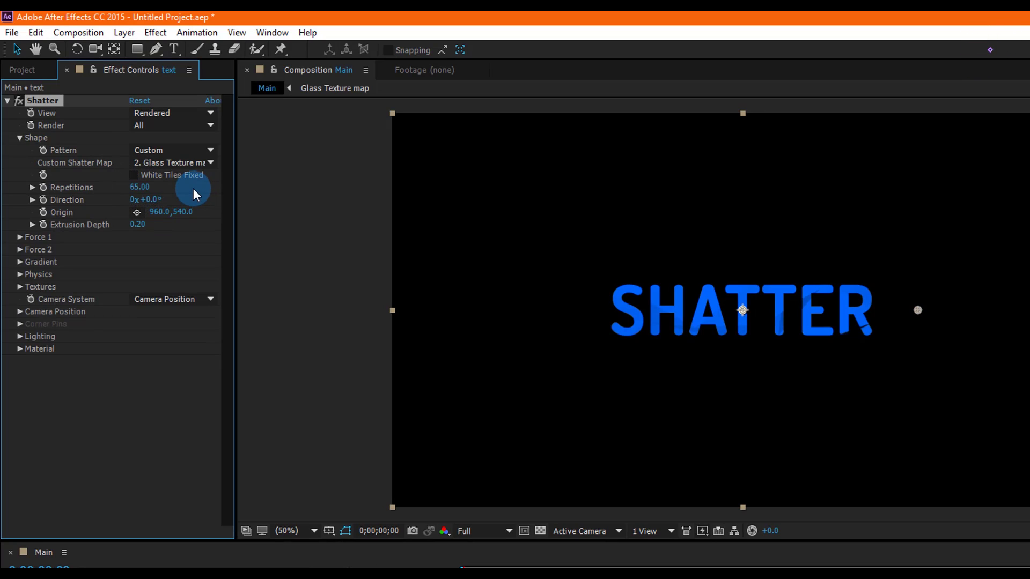
pyautogui.click(131, 225)
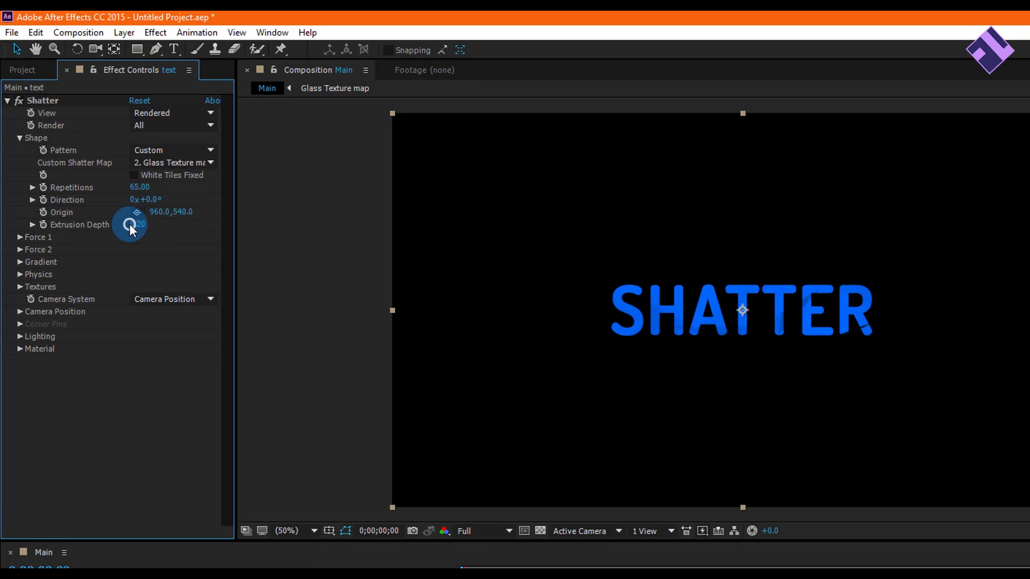
pyautogui.write('0')
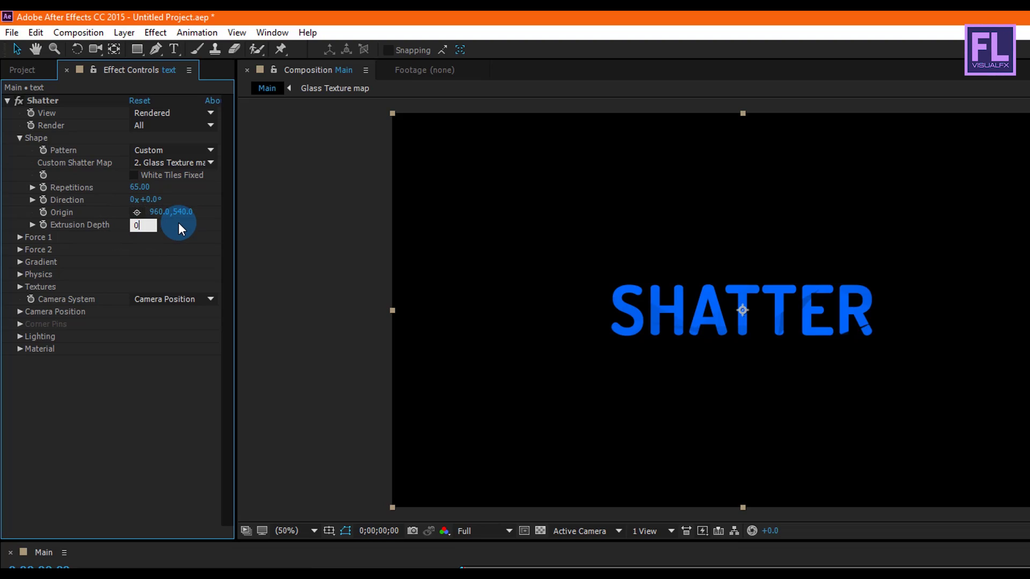
pyautogui.press('Return')
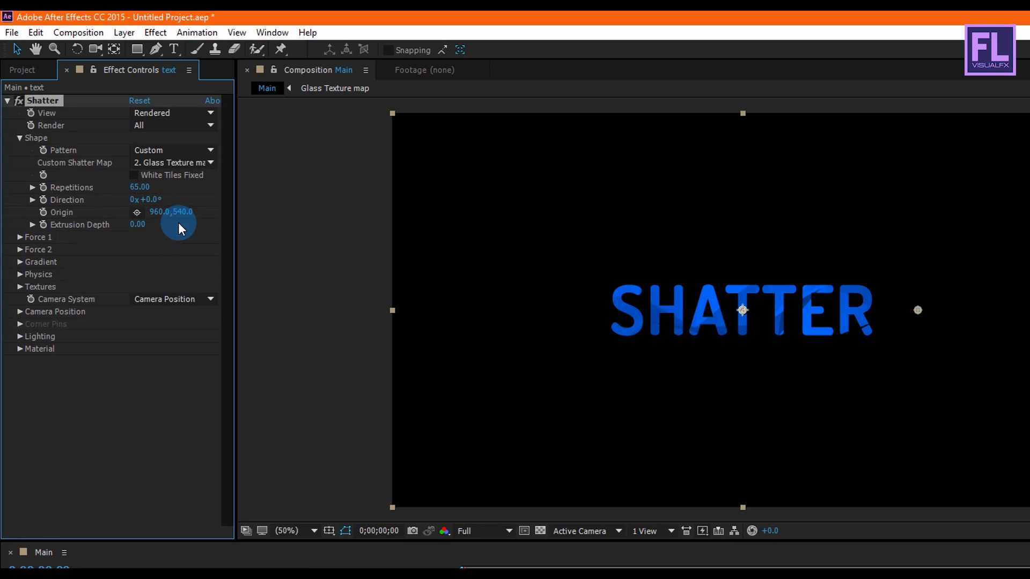
# Set Force 1 Strength to 0.50 and preview the shatter at frame 12
pyautogui.click(20, 238)
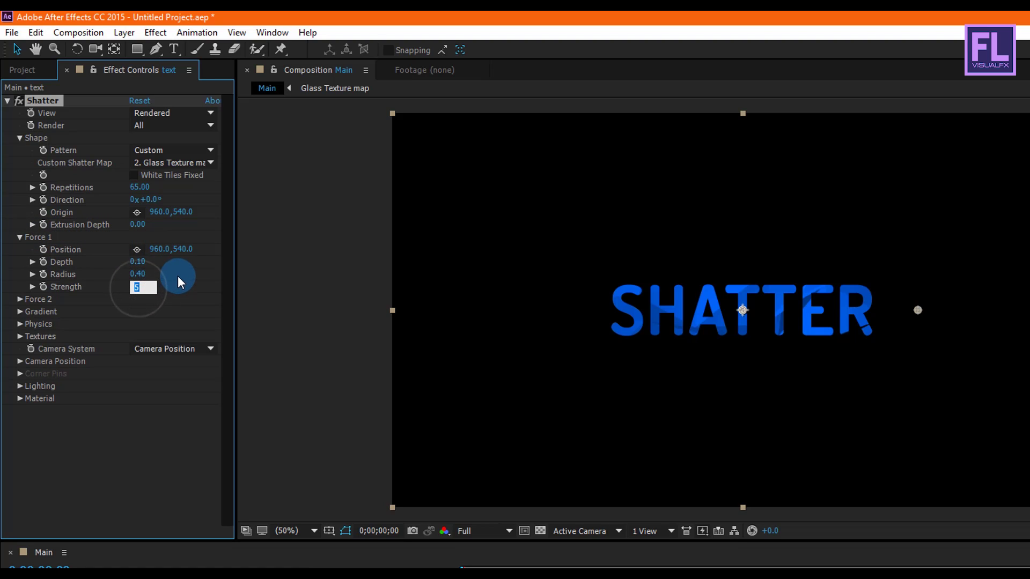
pyautogui.write('0.50')
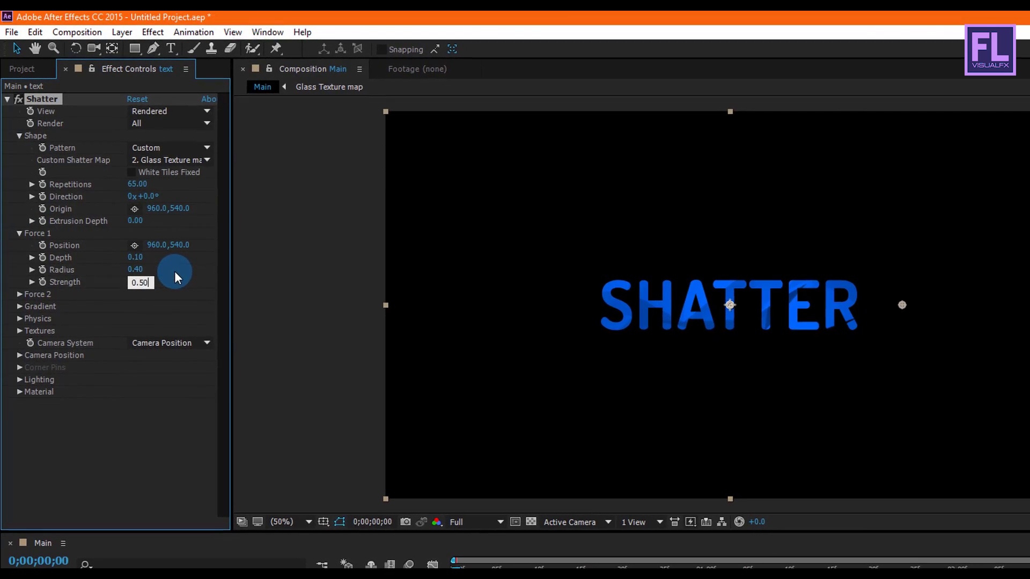
pyautogui.press('Return')
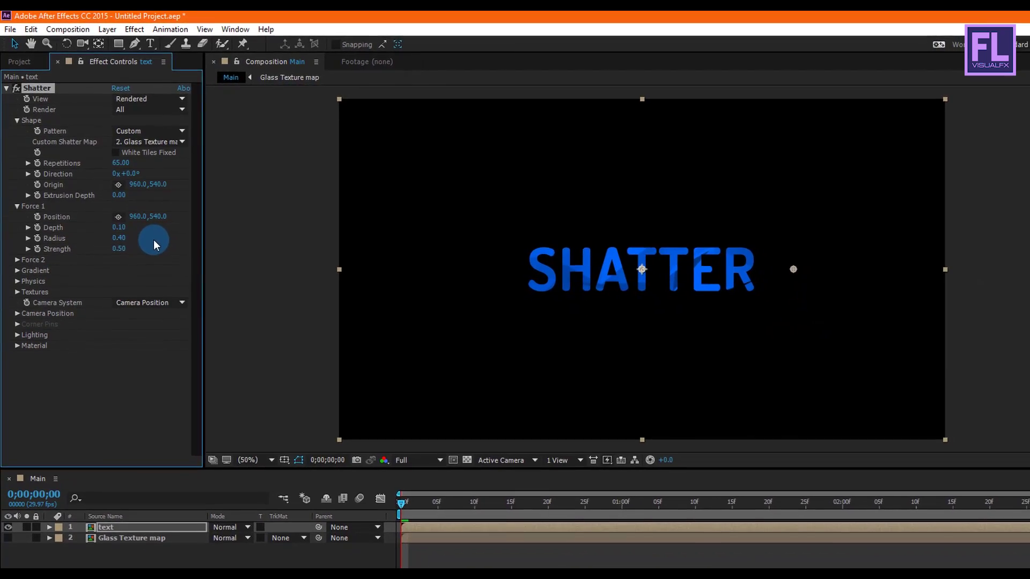
pyautogui.moveTo(429, 524); pyautogui.dragTo(495, 529)
pyautogui.moveTo(420, 450); pyautogui.dragTo(440, 450)
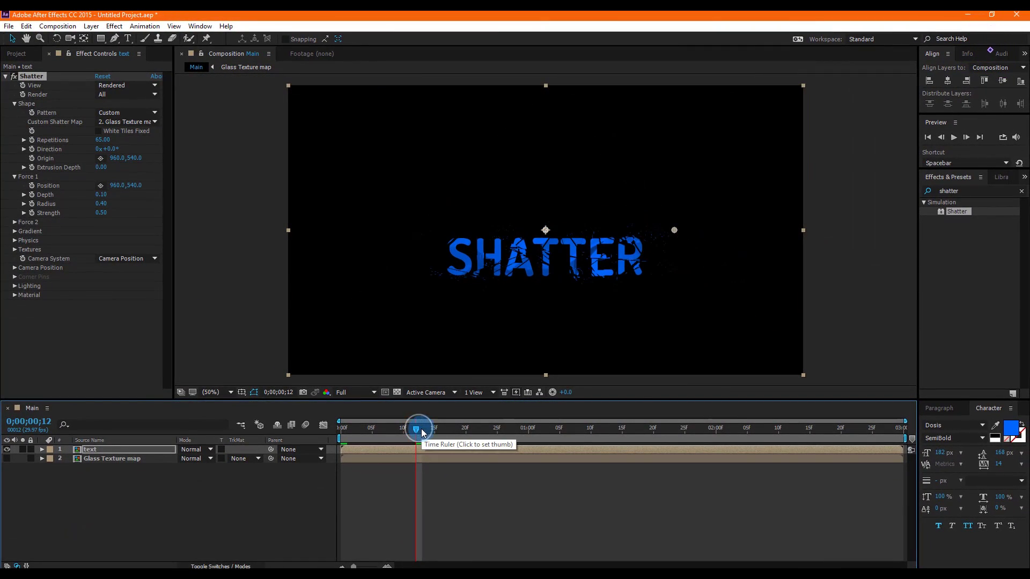
pyautogui.click(580, 228)
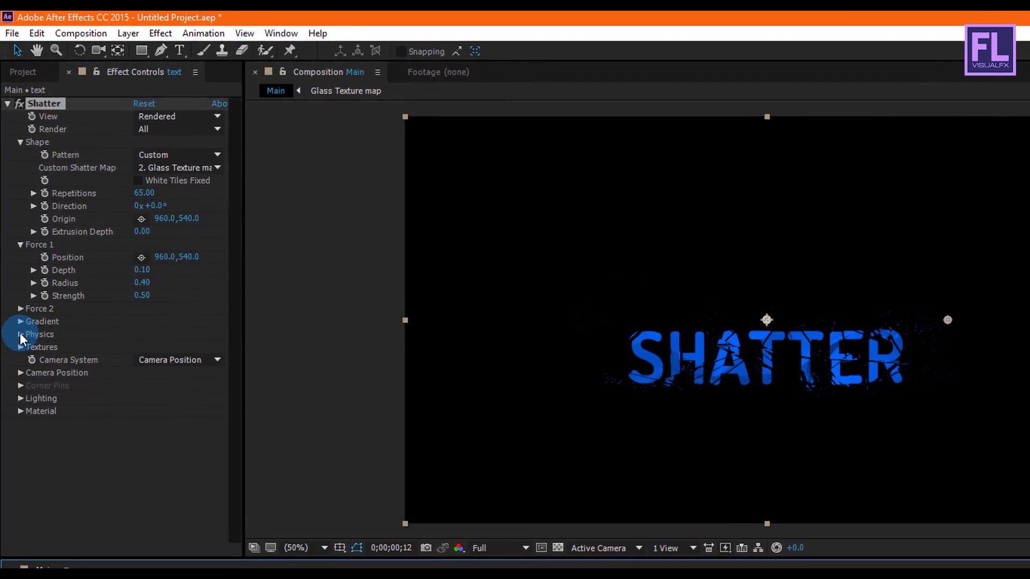
# Set Shatter Physics to Randomness 0.40, Viscosity 0.30 and Gravity 0, then collapse the settings
pyautogui.click(20, 325)
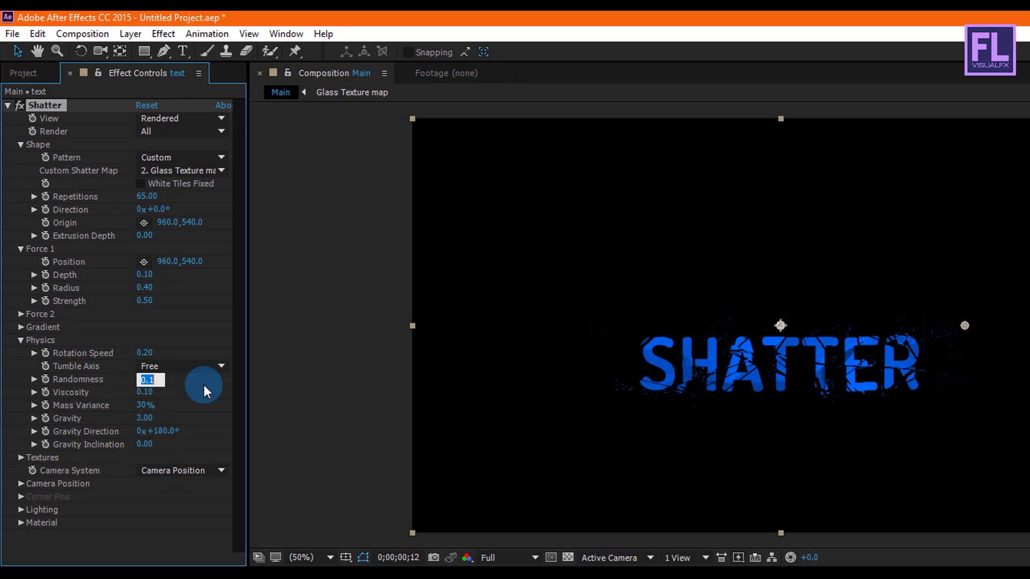
pyautogui.write('.4')
pyautogui.press('Return')
pyautogui.click(144, 393)
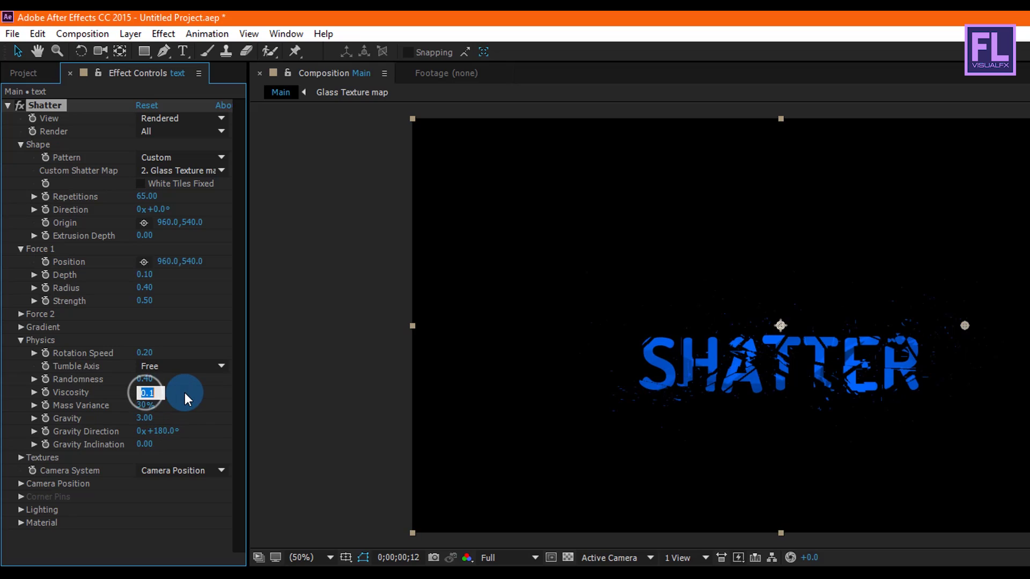
pyautogui.write('.3')
pyautogui.press('Return')
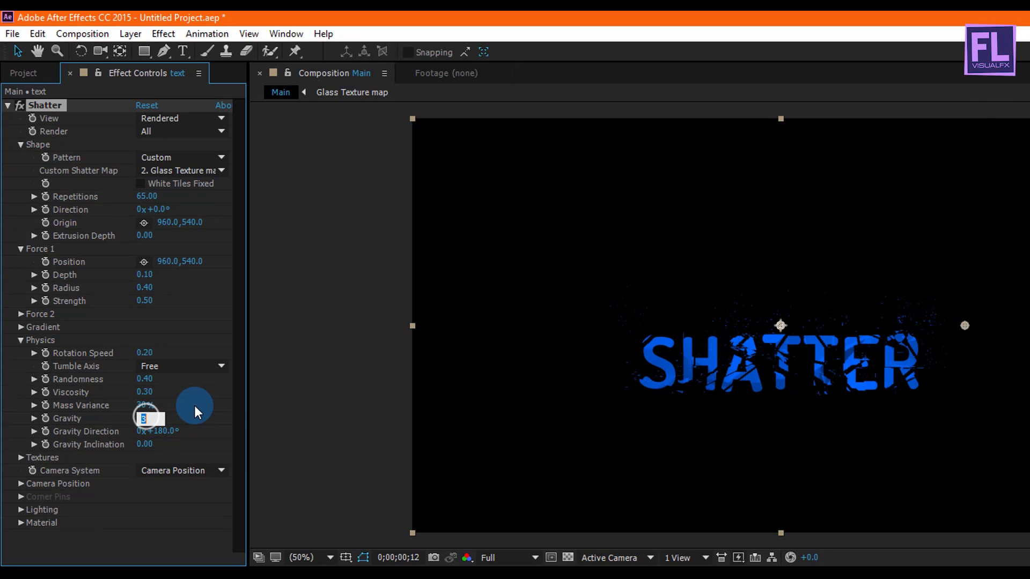
pyautogui.write('0')
pyautogui.press('Return')
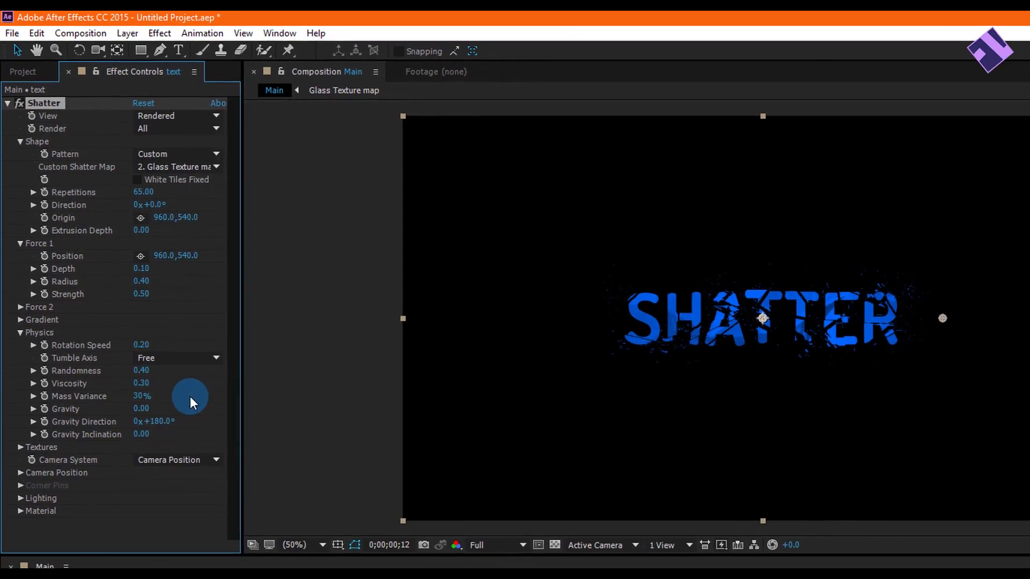
pyautogui.click(20, 325)
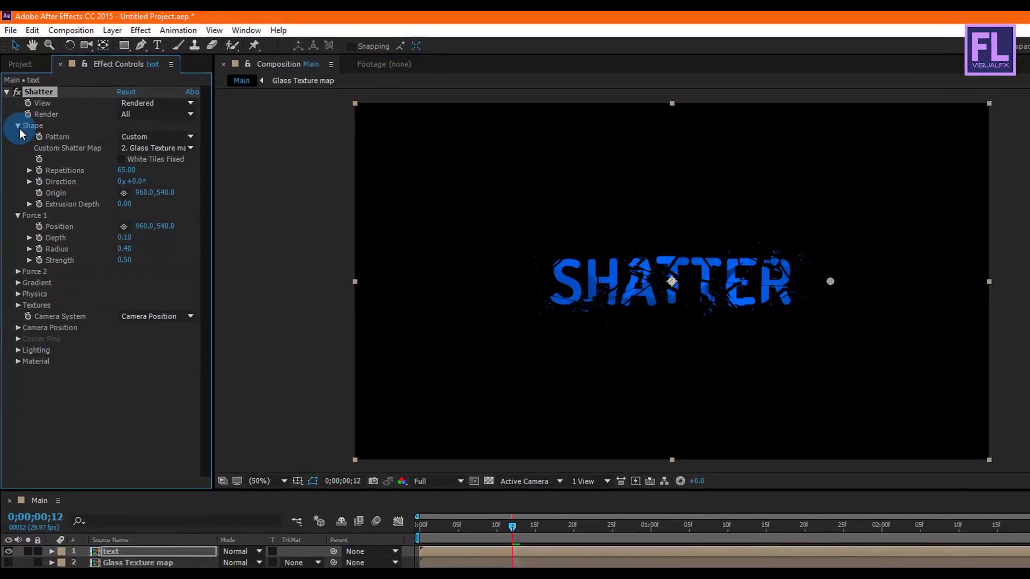
pyautogui.click(20, 138)
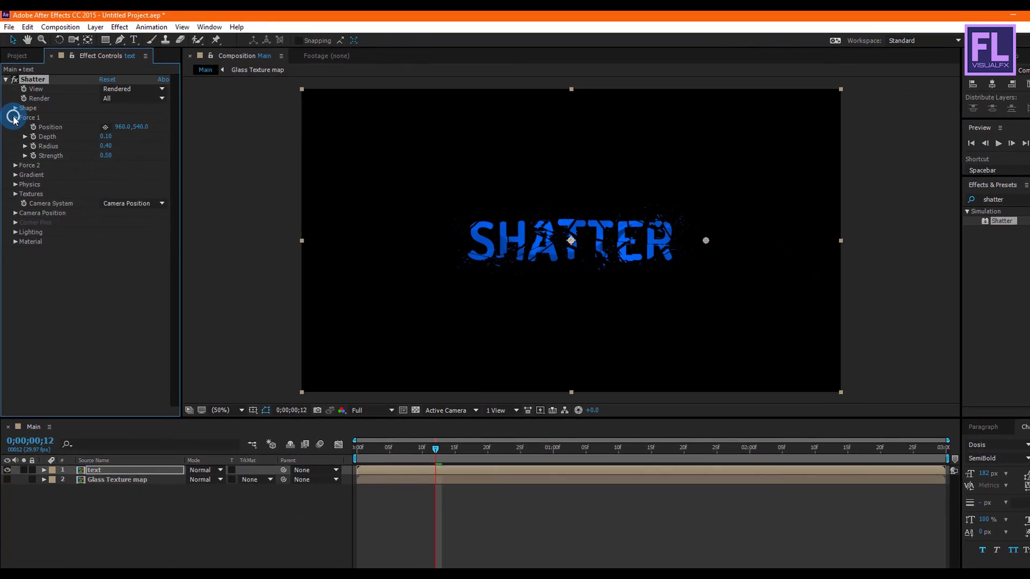
pyautogui.click(17, 130)
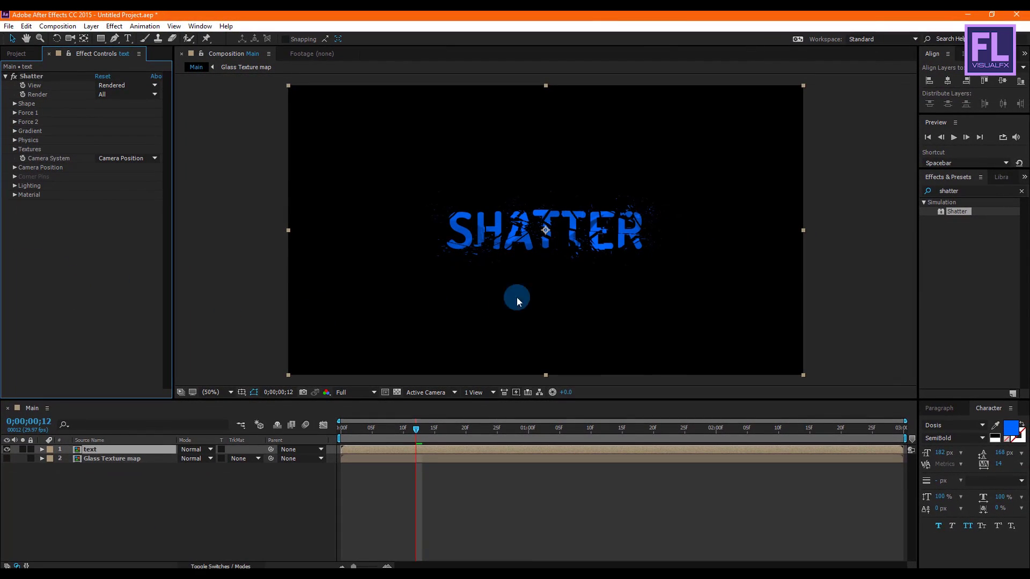
pyautogui.moveTo(416, 429); pyautogui.dragTo(284, 430)
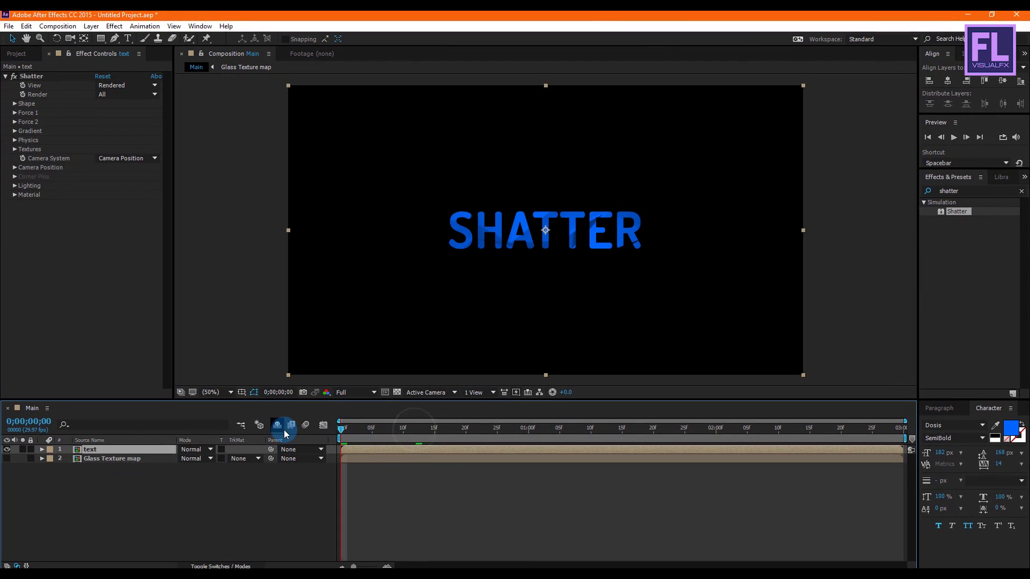
pyautogui.click(488, 277)
pyautogui.press('space')
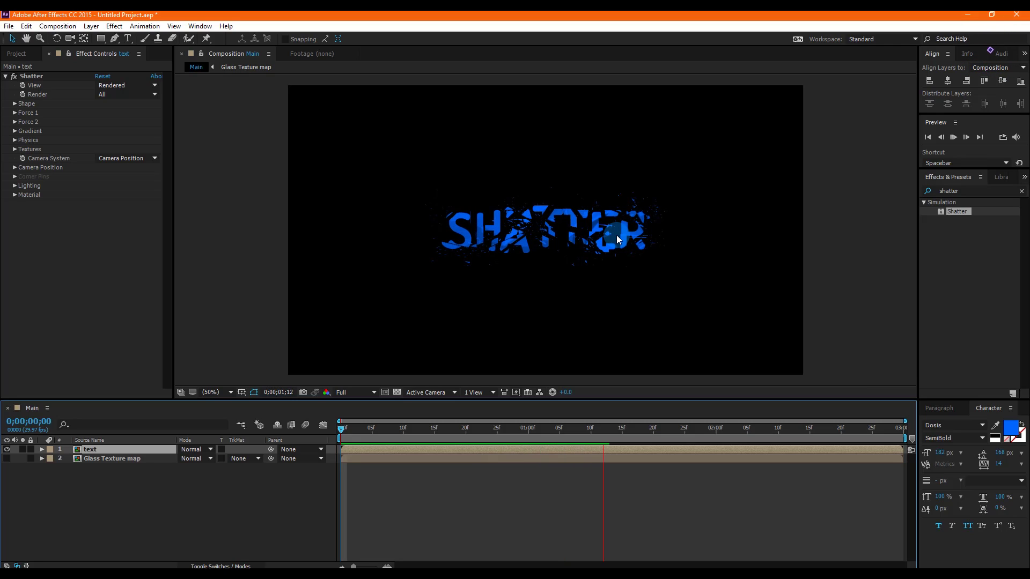
pyautogui.moveTo(645, 430); pyautogui.dragTo(309, 430)
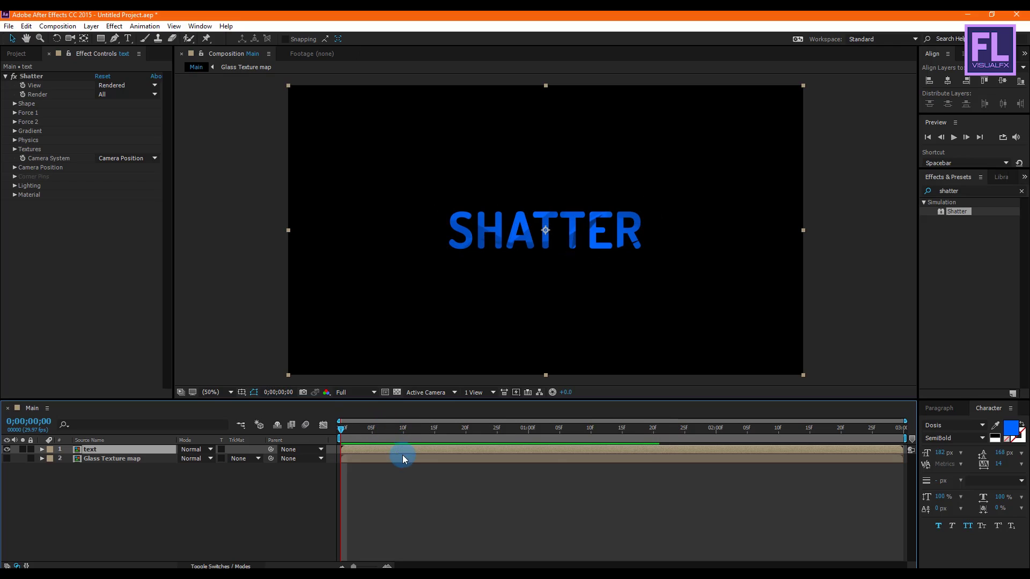
pyautogui.press('space')
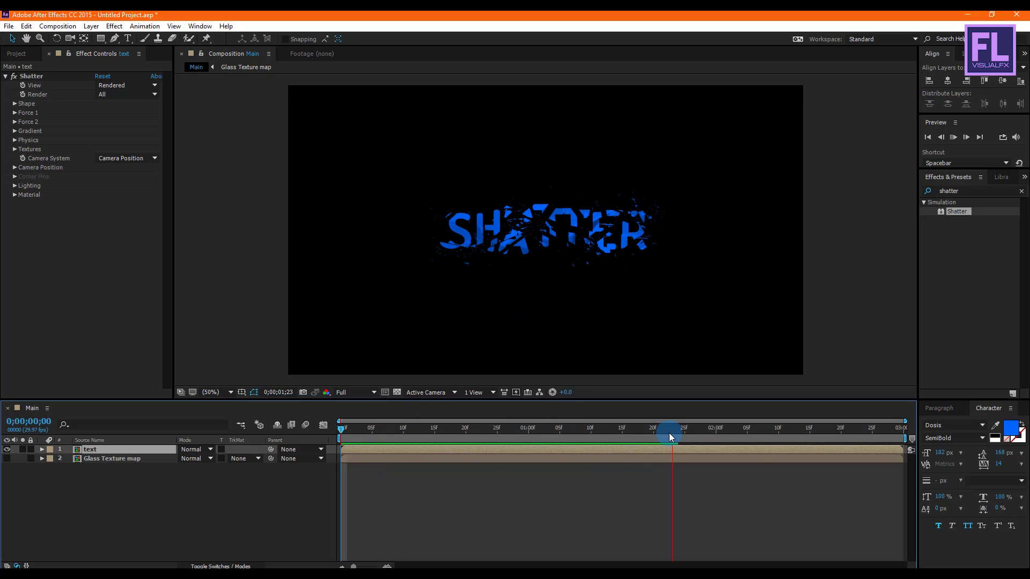
pyautogui.press('space')
pyautogui.press('/')
pyautogui.press('space')
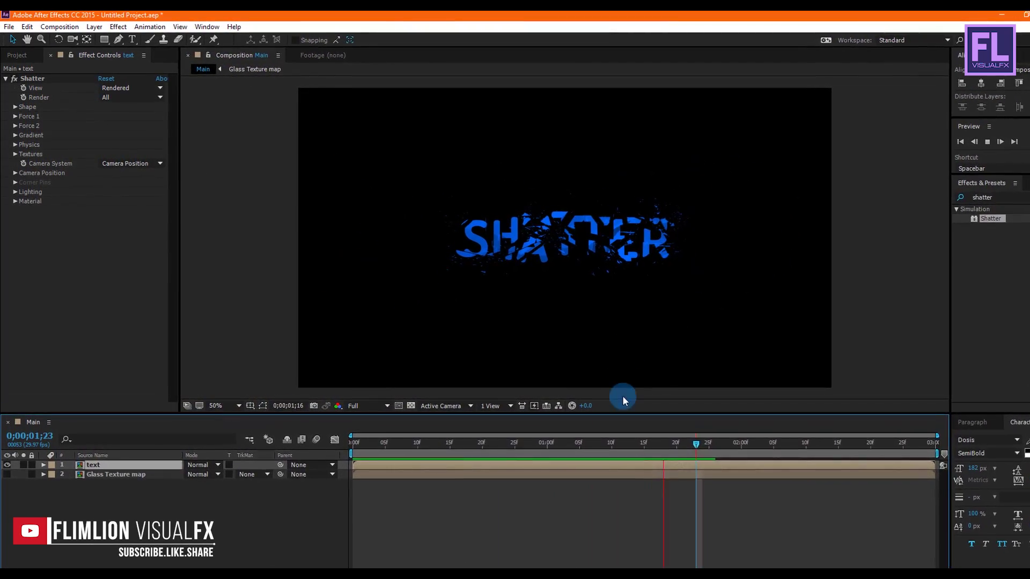
pyautogui.moveTo(601, 439); pyautogui.dragTo(619, 439)
pyautogui.moveTo(660, 468); pyautogui.dragTo(656, 468)
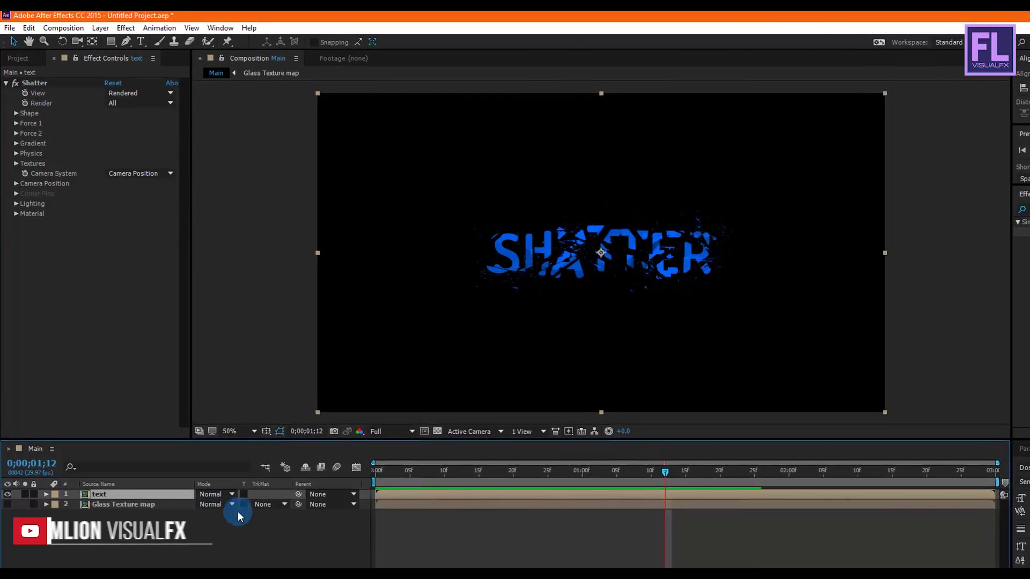
# Scale the glass shard PNG past its frame inside the Glass Texture map precomp, then return to Main
pyautogui.click(122, 497)
pyautogui.doubleClick(126, 515)
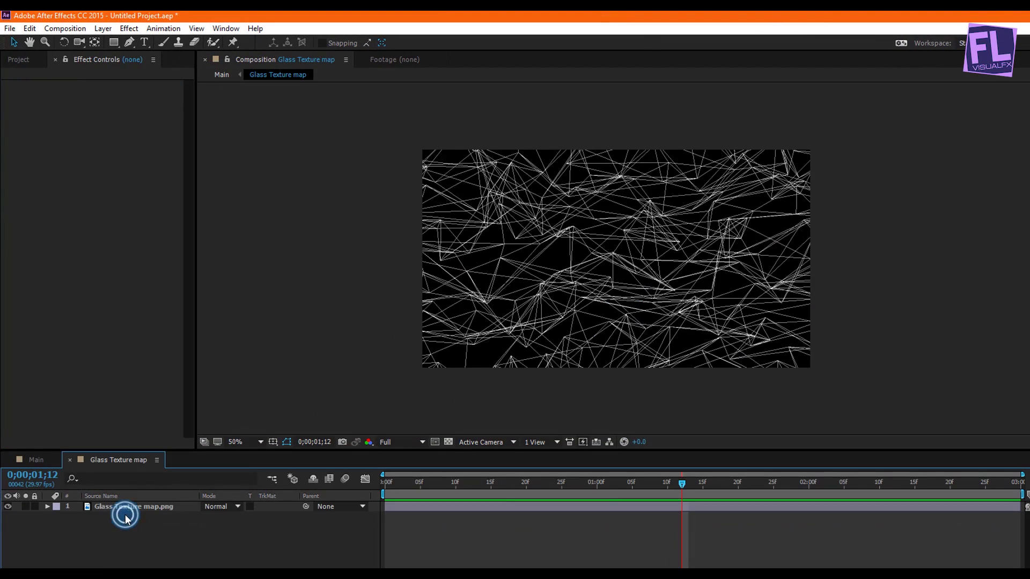
pyautogui.click(596, 268)
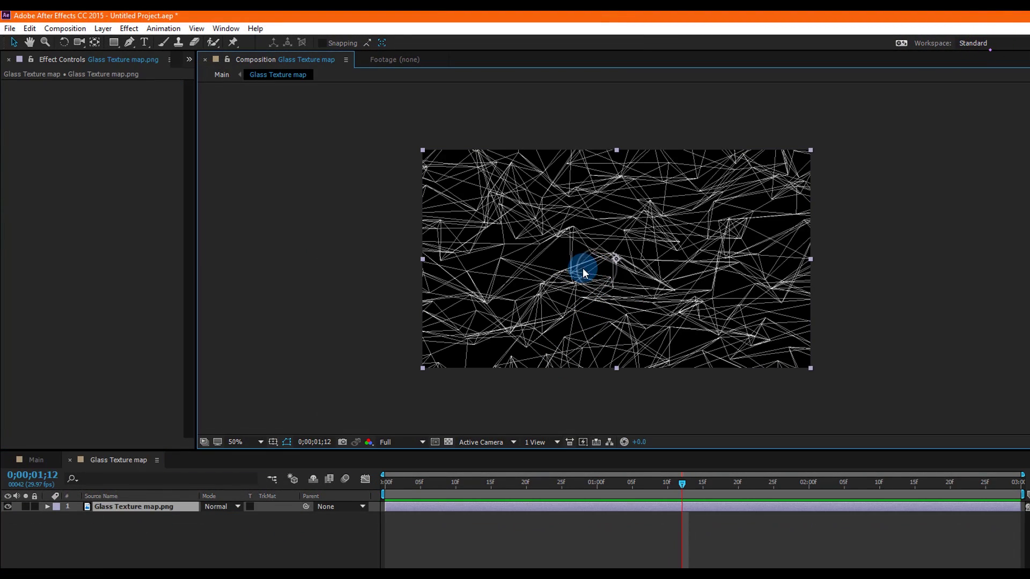
pyautogui.moveTo(809, 369); pyautogui.dragTo(845, 396)
pyautogui.click(210, 447)
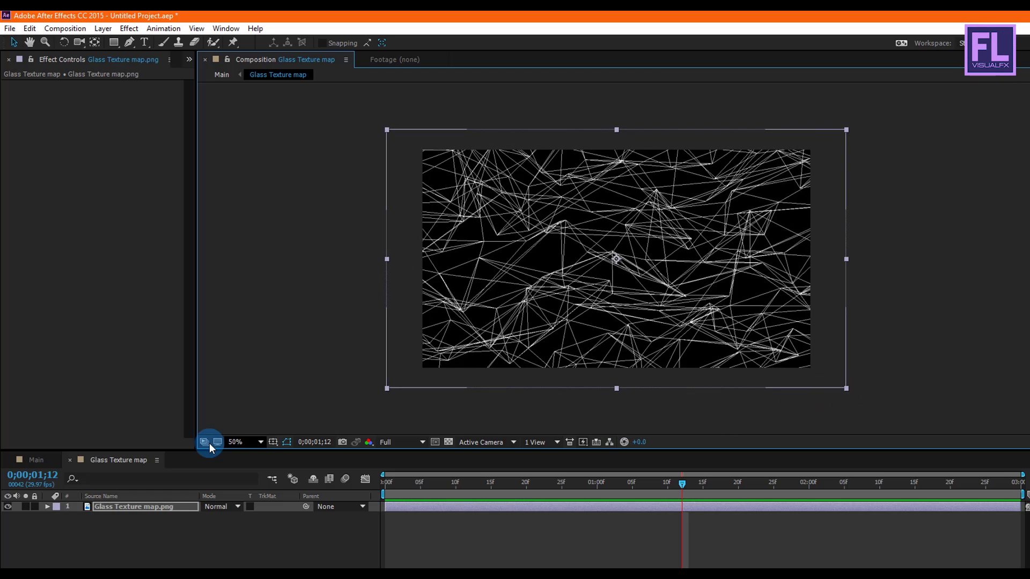
pyautogui.click(47, 462)
pyautogui.click(605, 333)
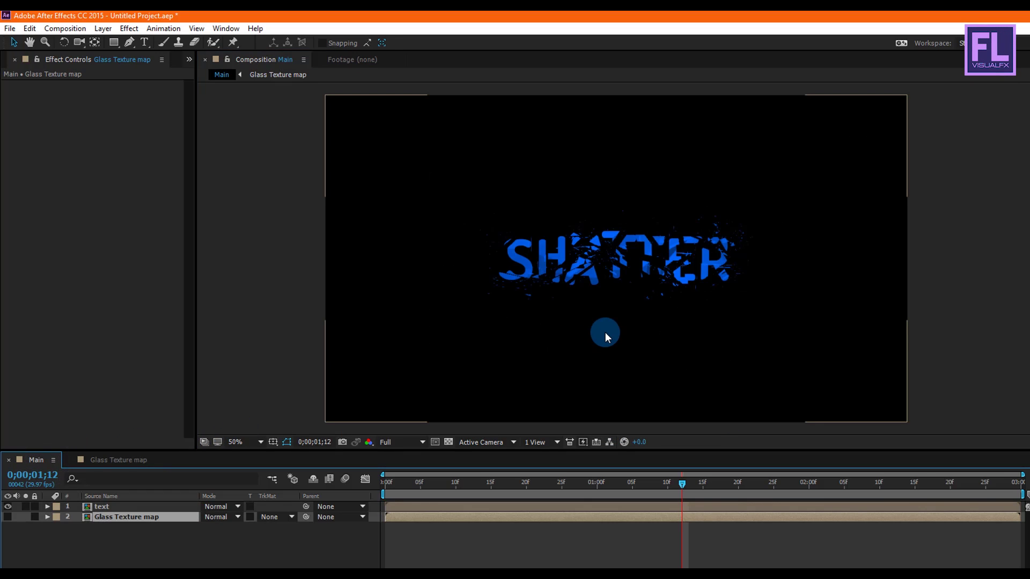
pyautogui.click(610, 269)
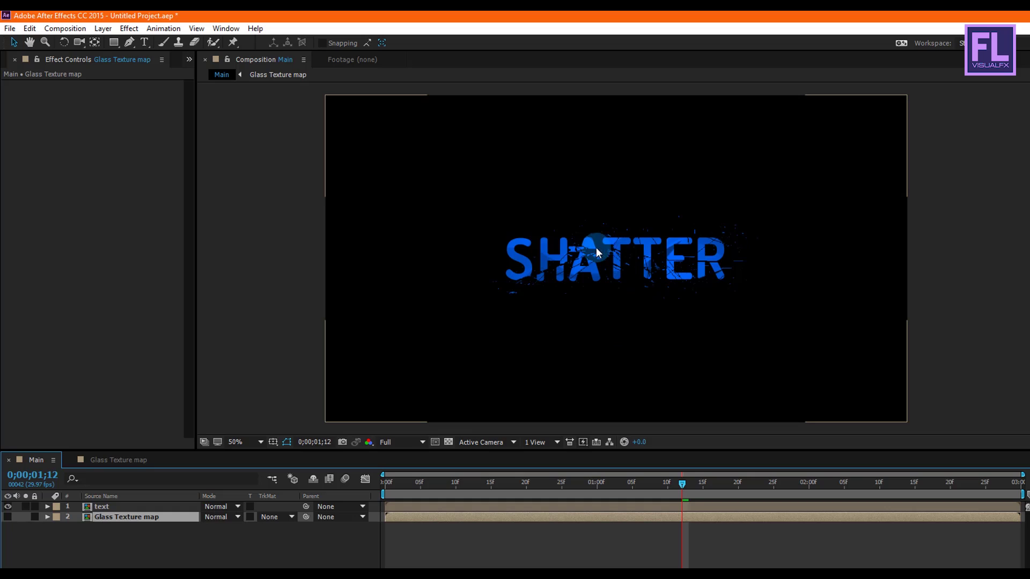
pyautogui.moveTo(682, 483); pyautogui.dragTo(514, 484)
pyautogui.click(374, 471)
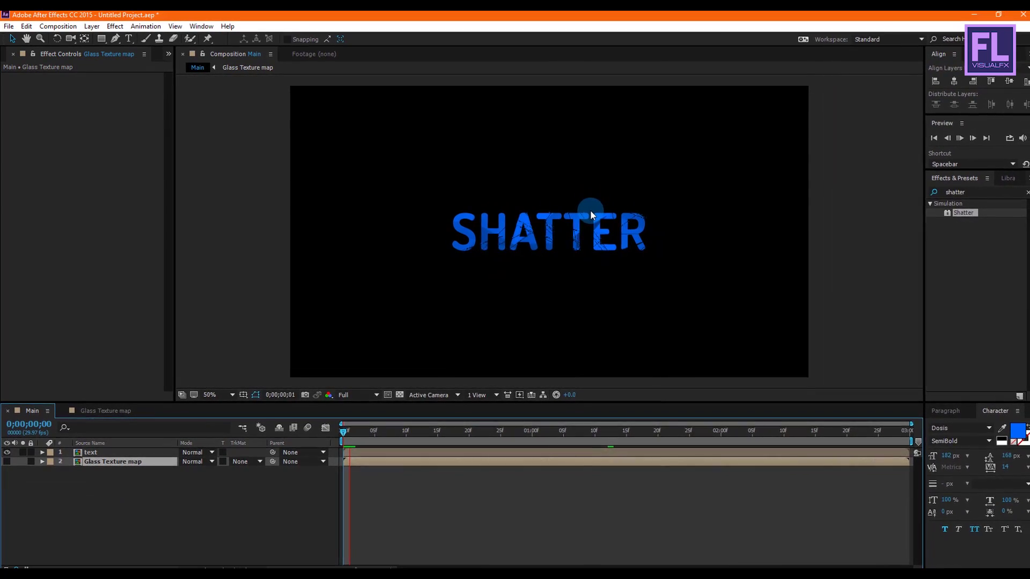
pyautogui.press('space')
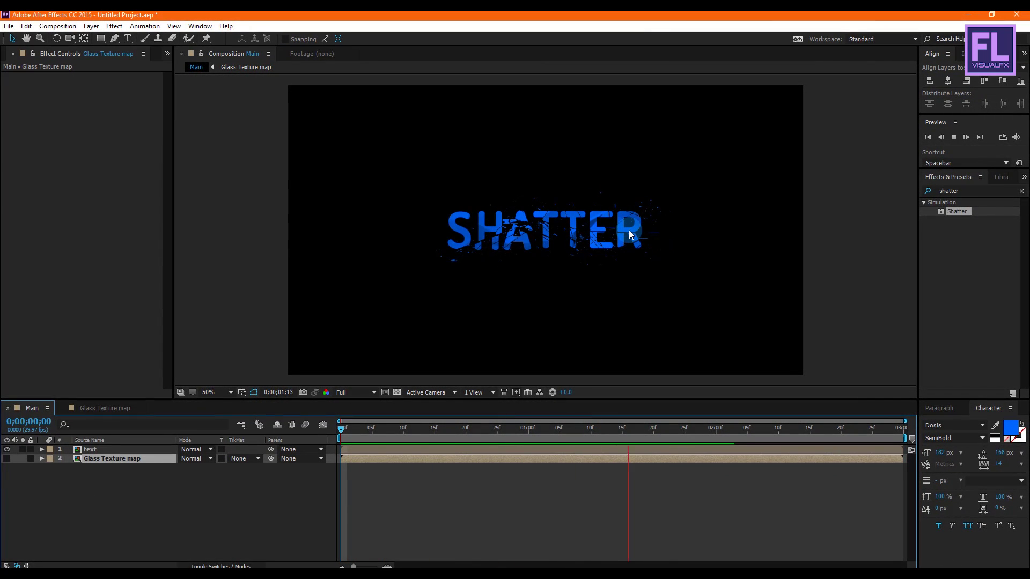
pyautogui.press('.')
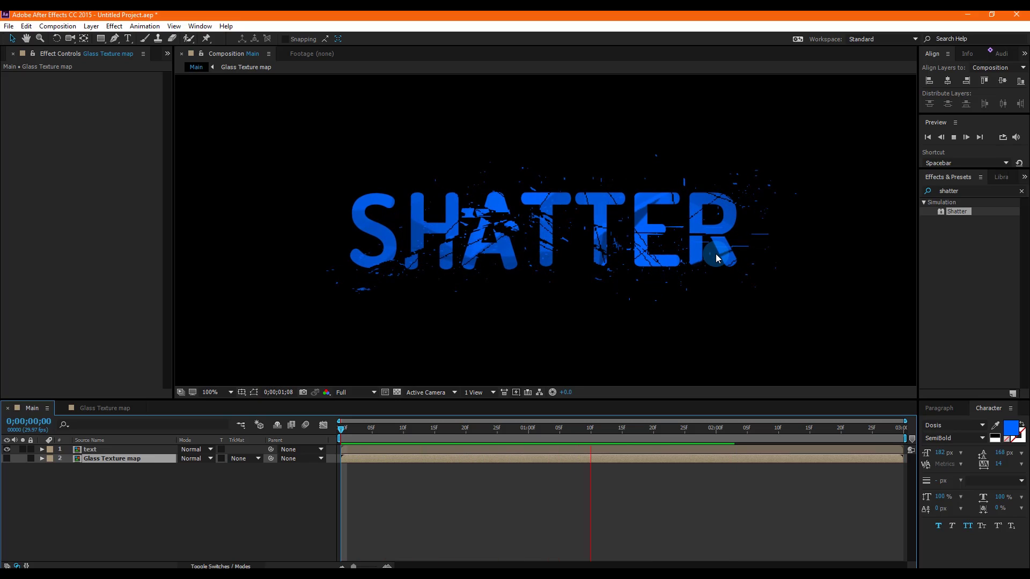
pyautogui.moveTo(558, 432)
pyautogui.mouseDown()
pyautogui.moveTo(334, 417)
pyautogui.moveTo(563, 416)
pyautogui.moveTo(365, 396)
pyautogui.moveTo(597, 401)
pyautogui.moveTo(441, 409)
pyautogui.moveTo(345, 396)
pyautogui.moveTo(566, 416)
pyautogui.mouseUp()
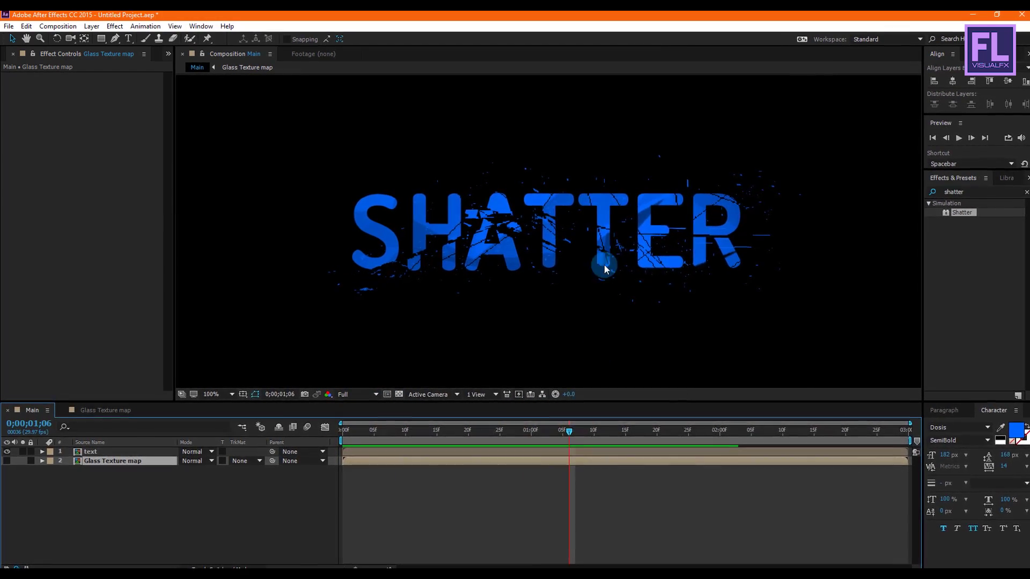
pyautogui.press(',')
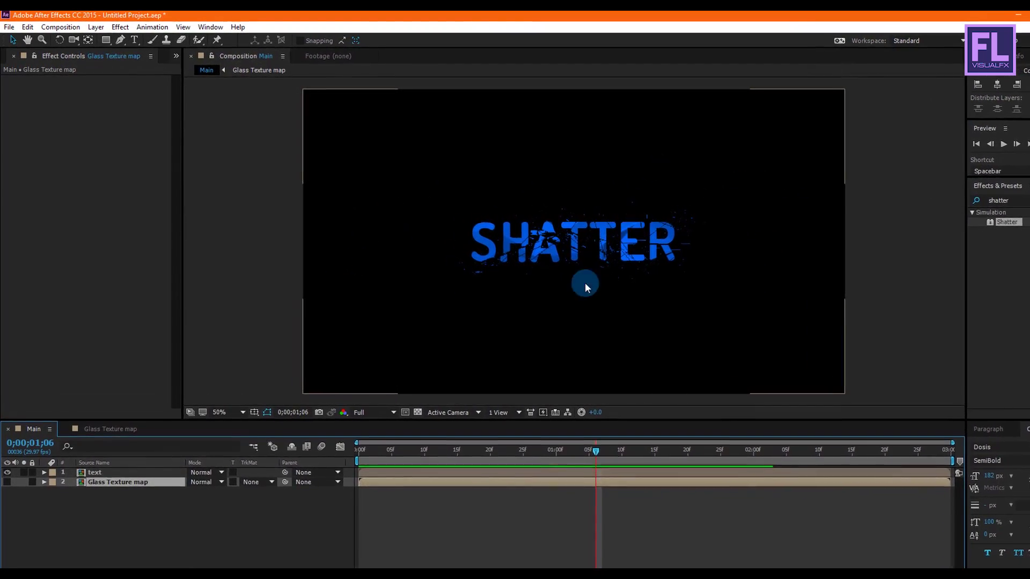
pyautogui.click(118, 484)
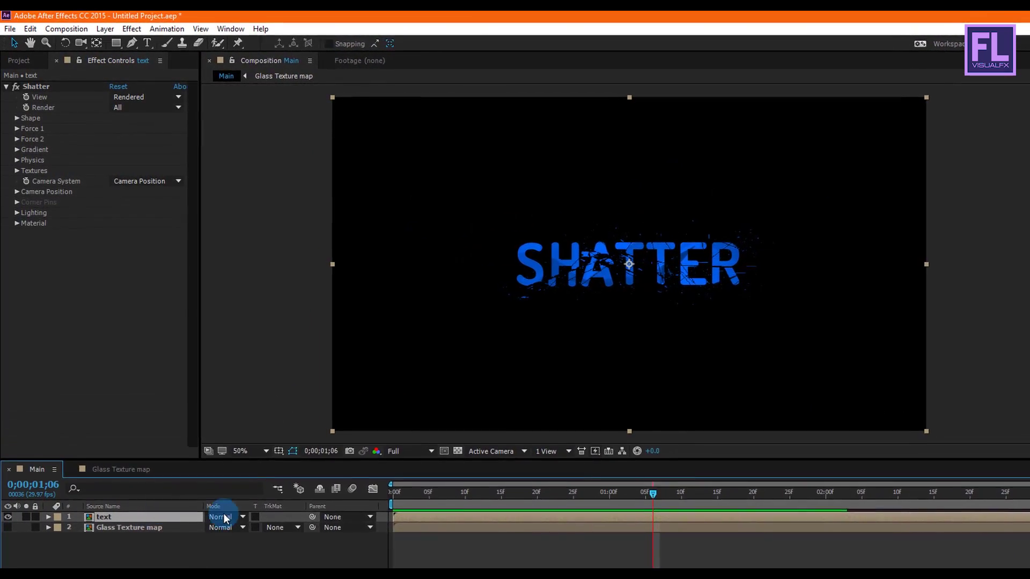
# At the first frame, move the Shatter Force 1 position far left to -83,540
pyautogui.moveTo(478, 501); pyautogui.dragTo(375, 511)
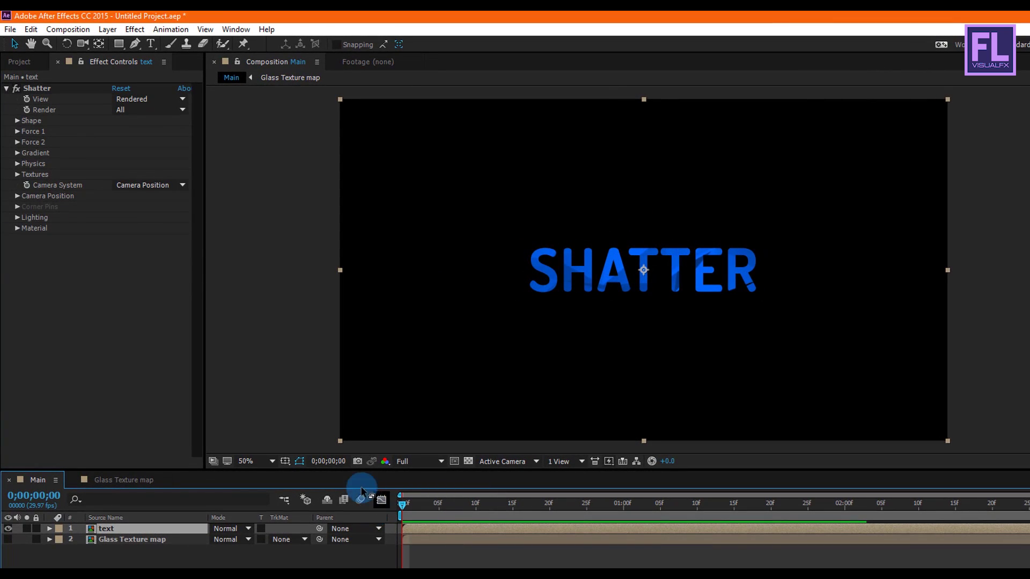
pyautogui.click(42, 173)
pyautogui.click(18, 132)
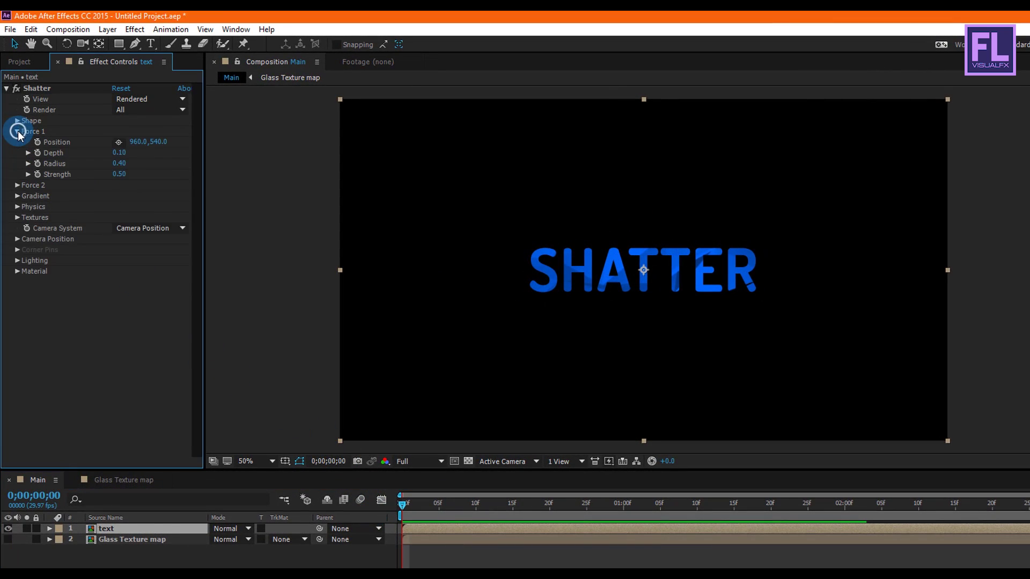
pyautogui.click(54, 142)
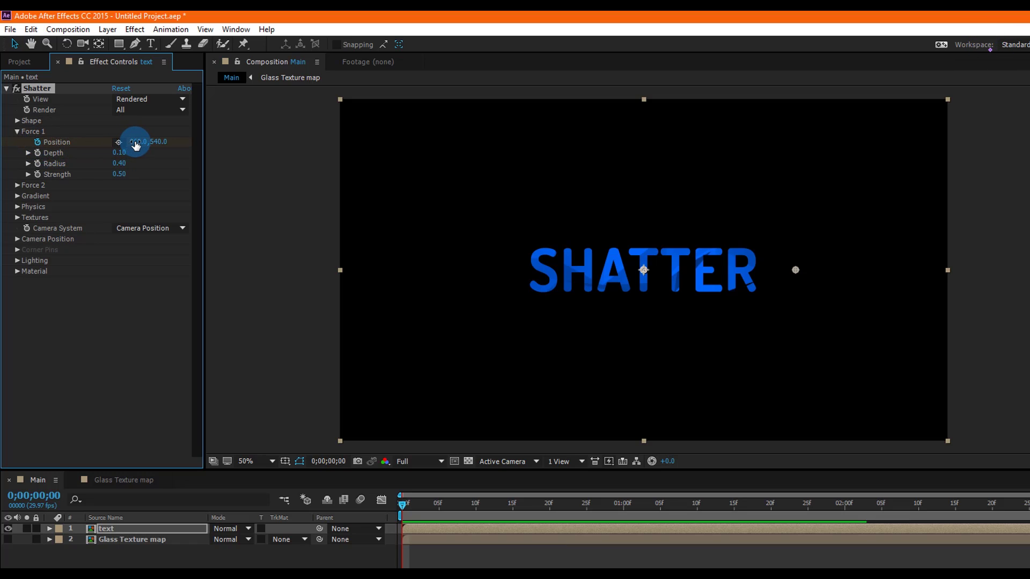
pyautogui.moveTo(119, 142); pyautogui.dragTo(47, 139)
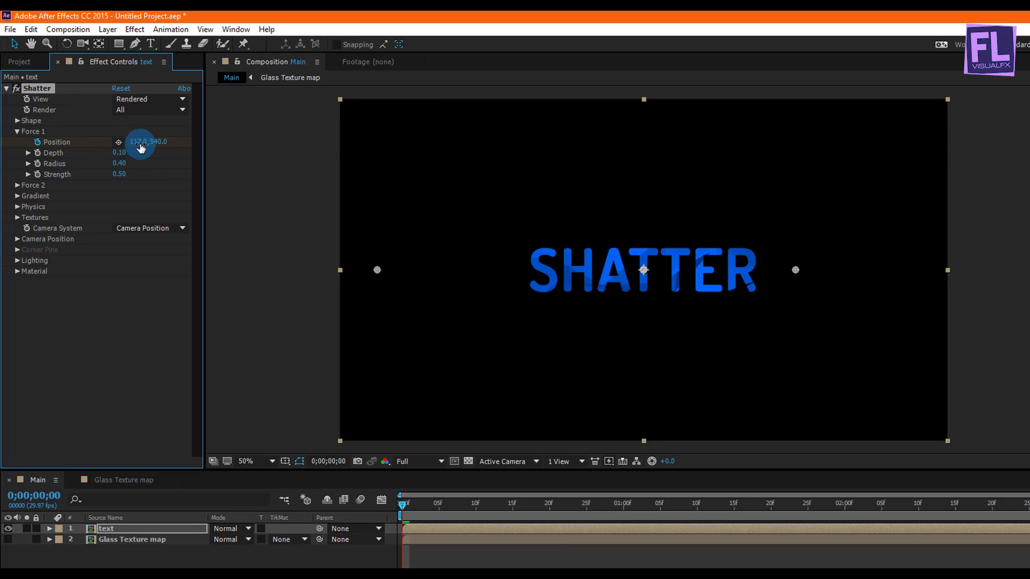
pyautogui.moveTo(138, 143); pyautogui.dragTo(15, 146)
pyautogui.moveTo(8, 145); pyautogui.dragTo(11, 139)
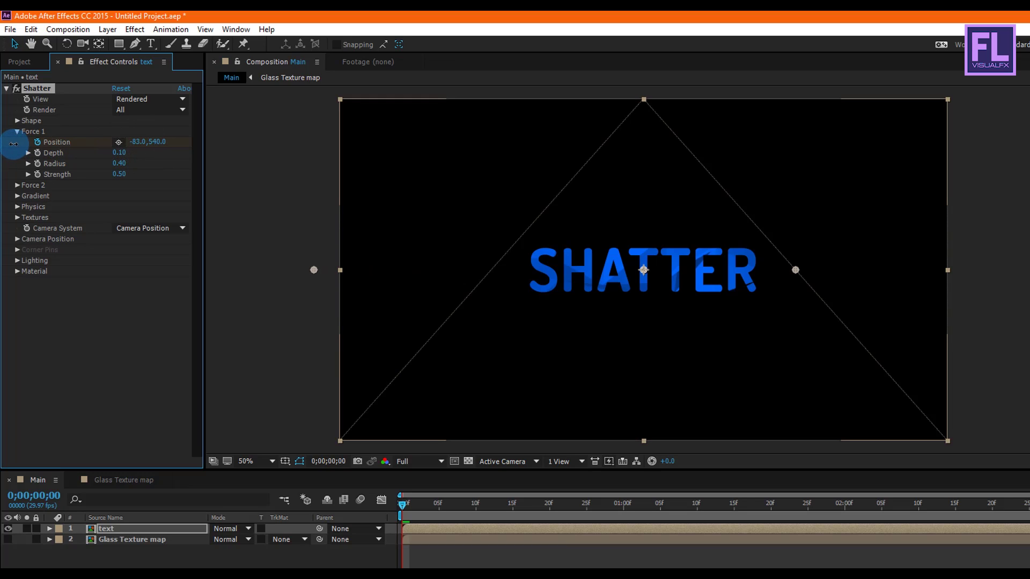
pyautogui.click(350, 430)
# At 0;00;01;18, bring Force 1 back to about 958,540 near the text centre
pyautogui.moveTo(413, 504); pyautogui.dragTo(548, 506)
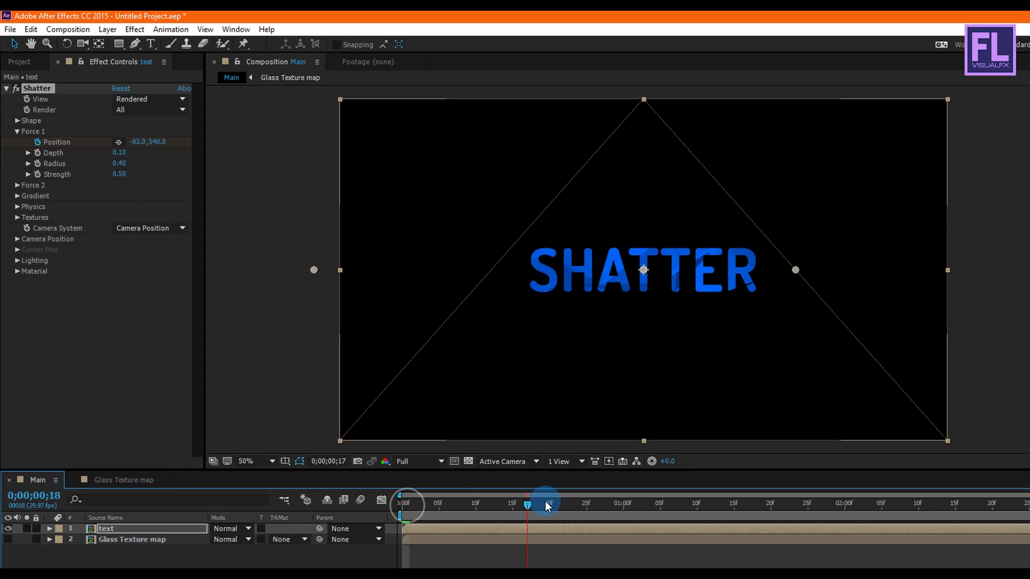
pyautogui.moveTo(697, 508); pyautogui.dragTo(754, 502)
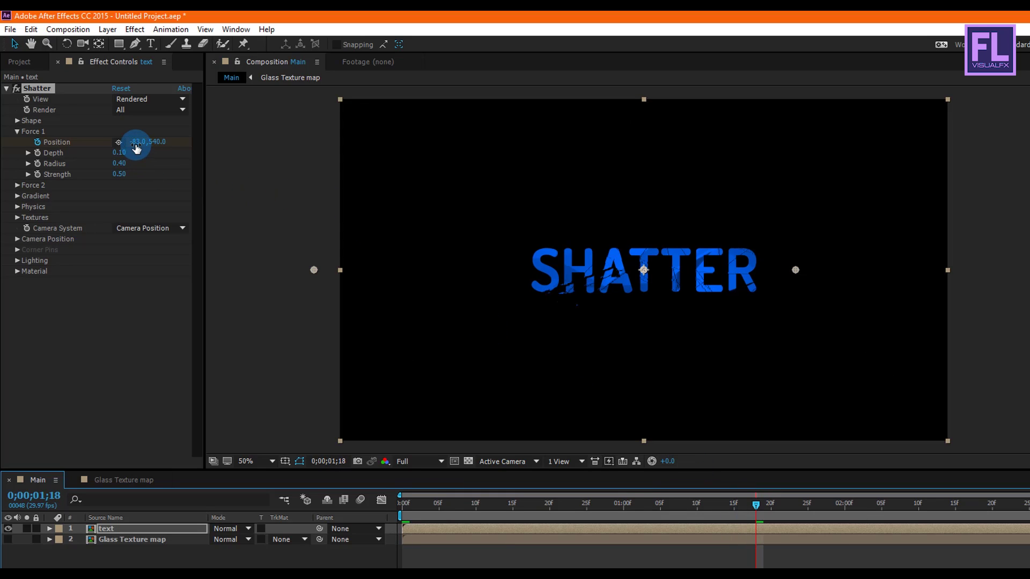
pyautogui.moveTo(136, 149); pyautogui.dragTo(424, 171)
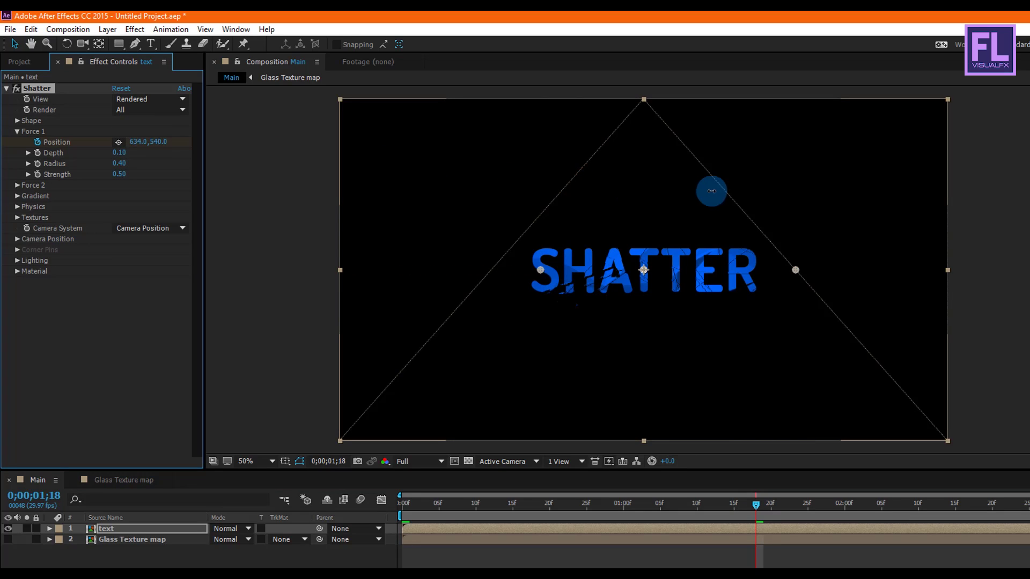
pyautogui.moveTo(846, 194); pyautogui.dragTo(851, 188)
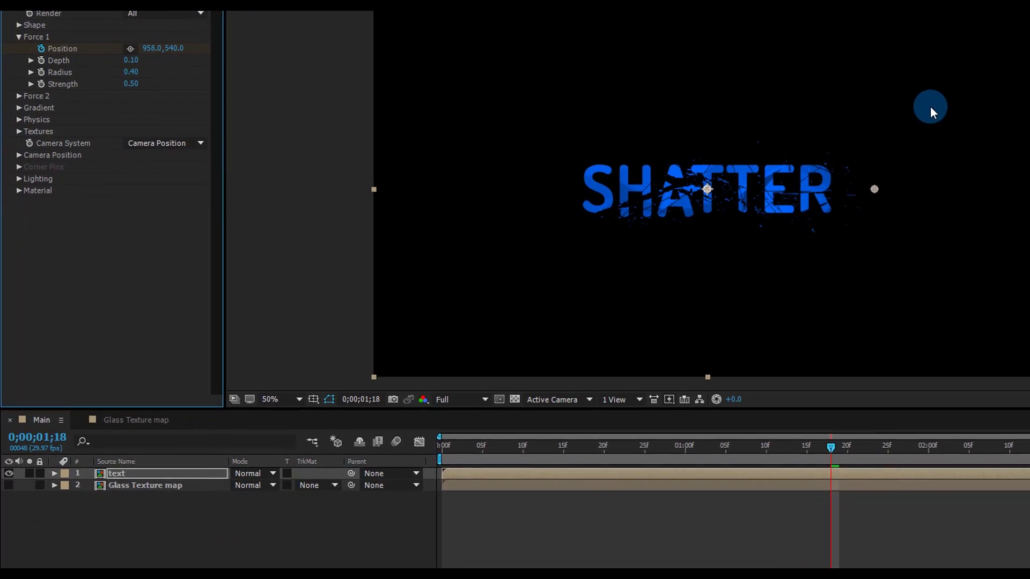
# Apply Easy Ease to both Shatter Position keyframes on the text layer
pyautogui.click(167, 473)
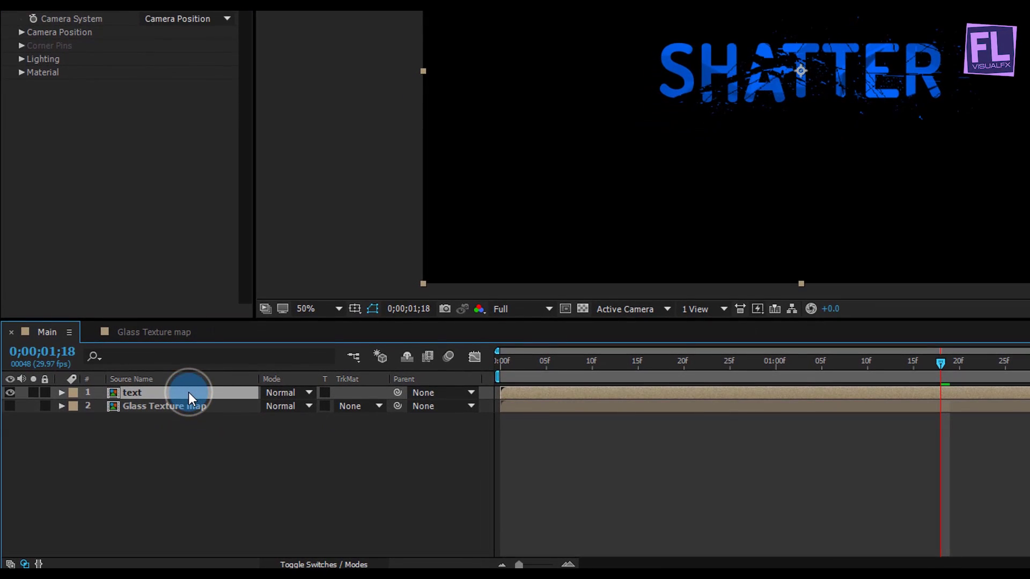
pyautogui.press('u')
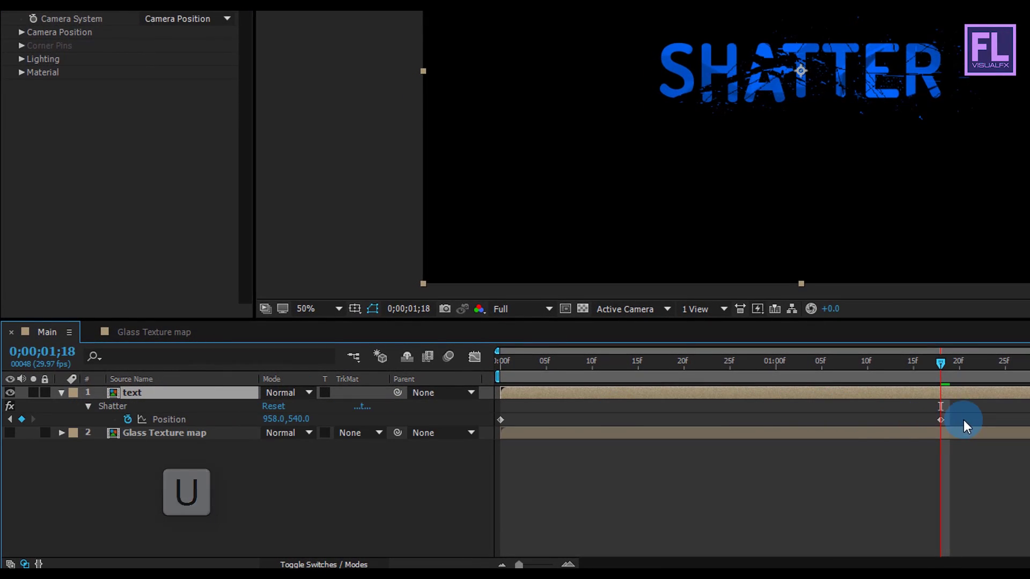
pyautogui.moveTo(959, 415); pyautogui.dragTo(484, 427)
pyautogui.press('F9')
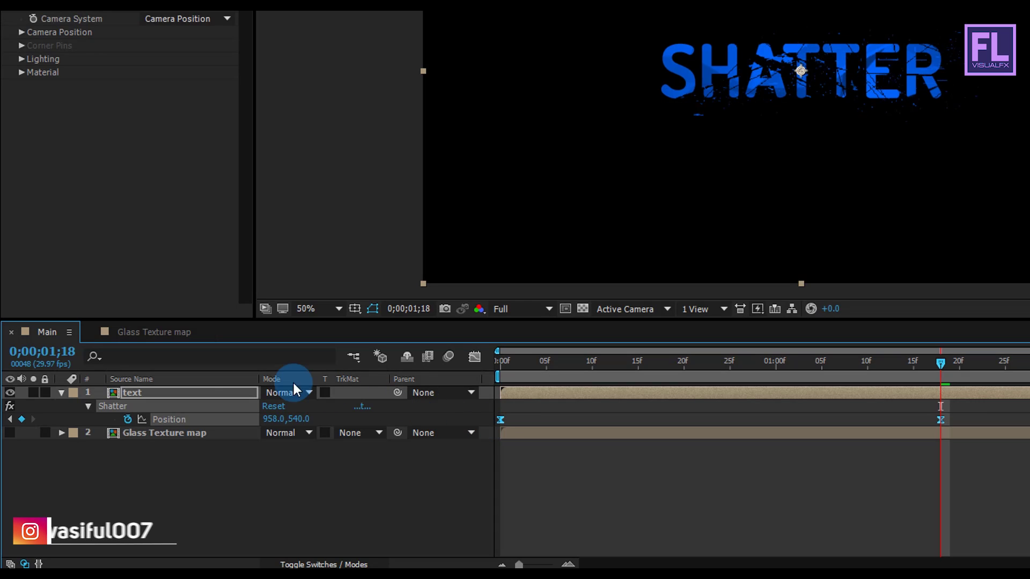
pyautogui.click(61, 393)
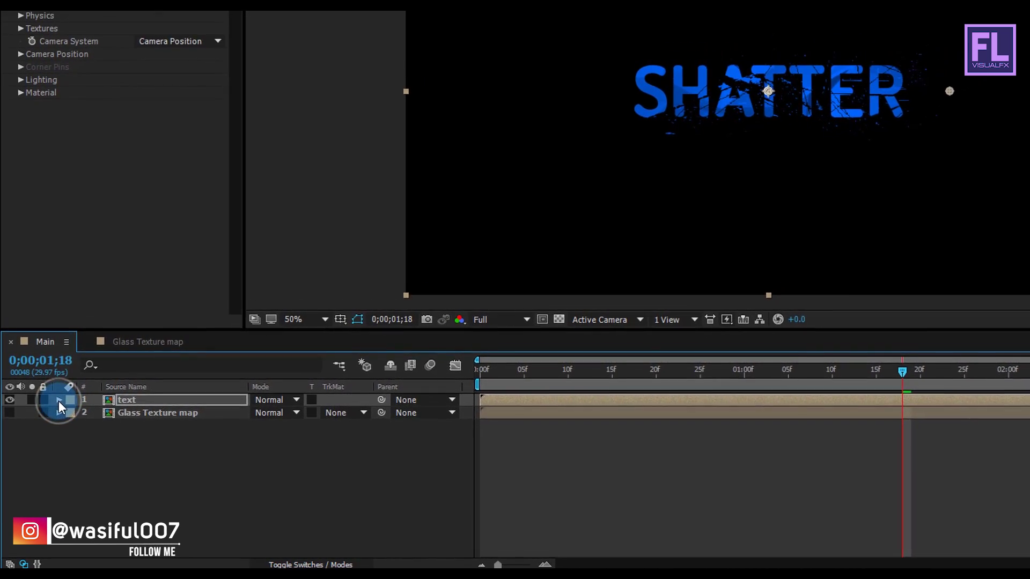
# Go to frame 23, view the composition at 100%, and collapse the Force 1 settings
pyautogui.moveTo(874, 377); pyautogui.dragTo(659, 377)
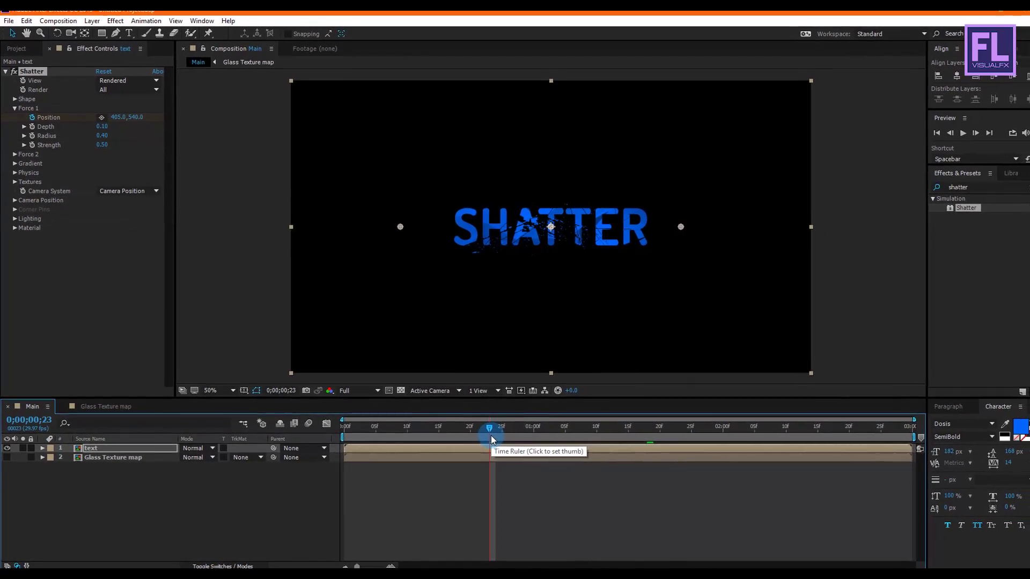
pyautogui.click(563, 297)
pyautogui.press('.')
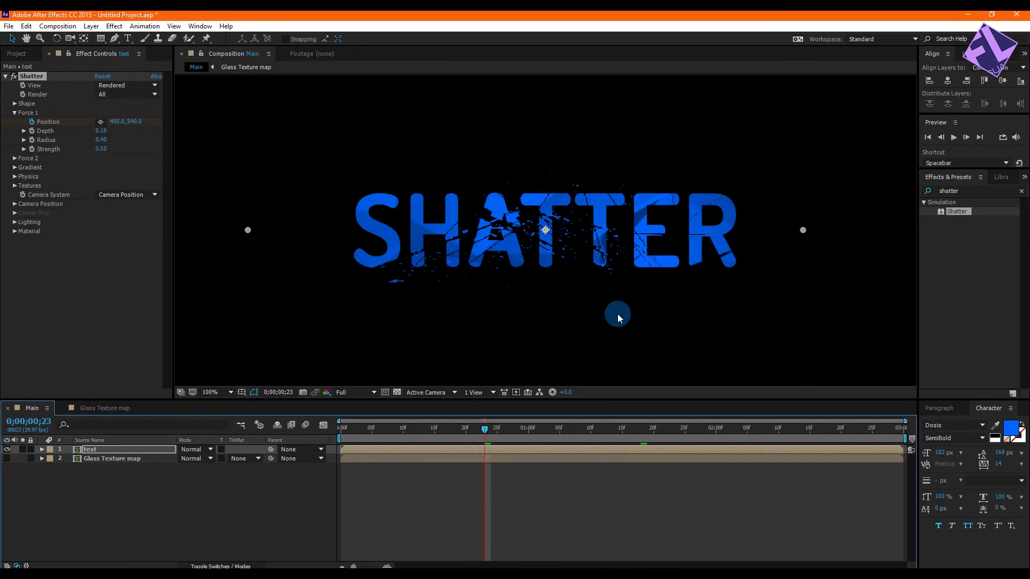
pyautogui.click(14, 114)
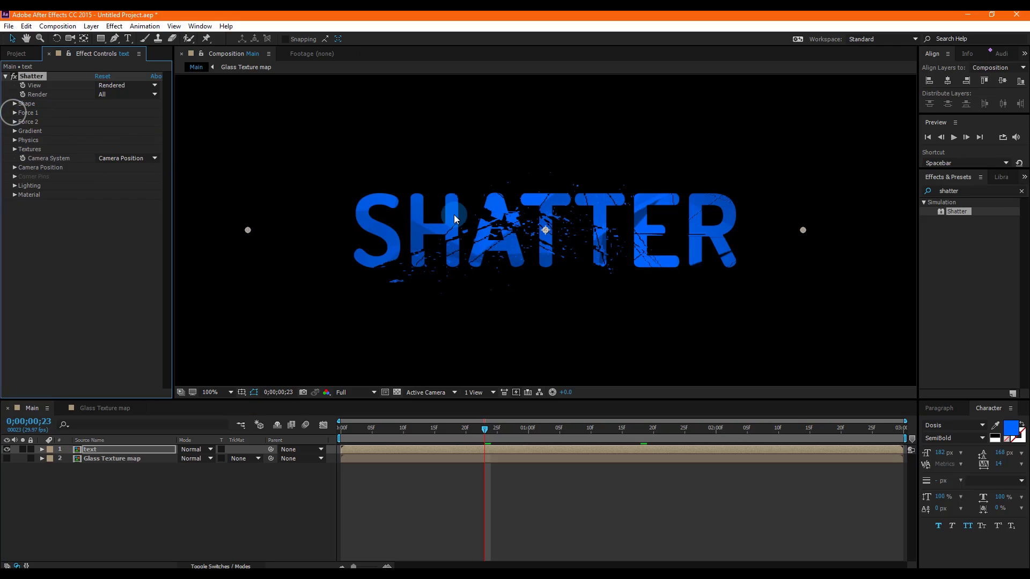
# Search Effects & Presets for 'cc light' and apply CC Light Sweep to the text layer
pyautogui.click(1018, 195)
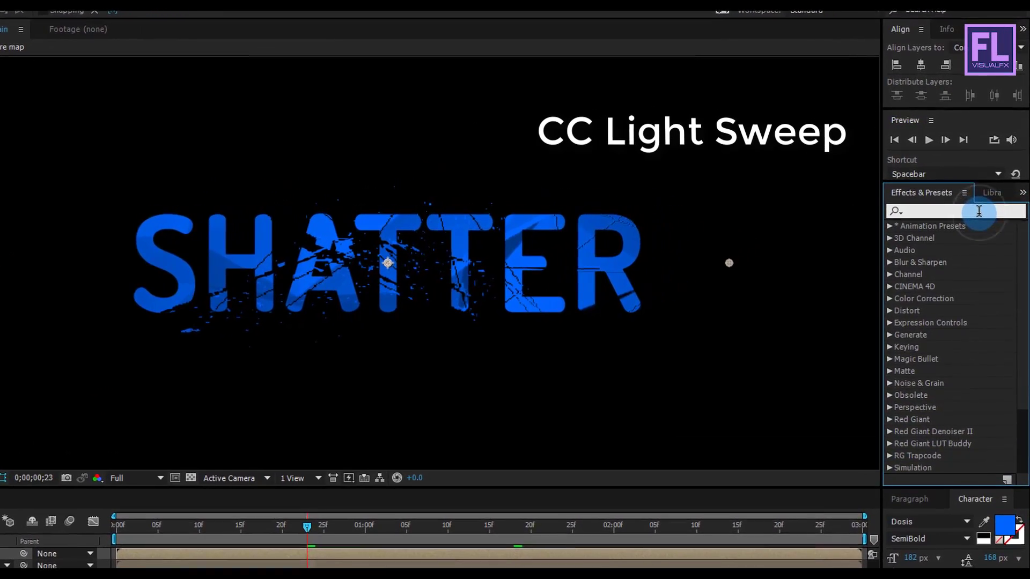
pyautogui.click(979, 211)
pyautogui.write('cc li')
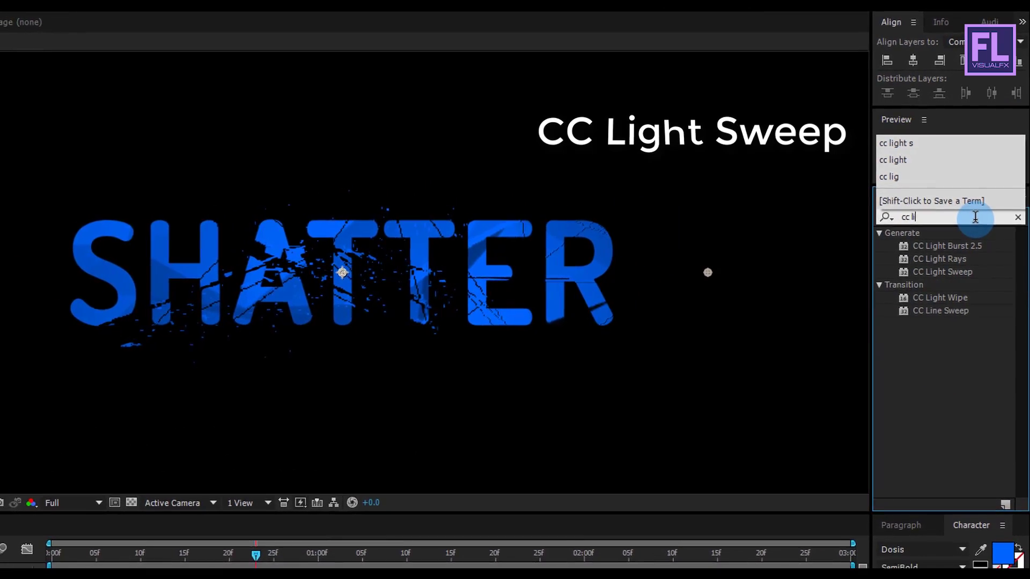
pyautogui.write('ght')
pyautogui.moveTo(950, 259); pyautogui.dragTo(111, 449)
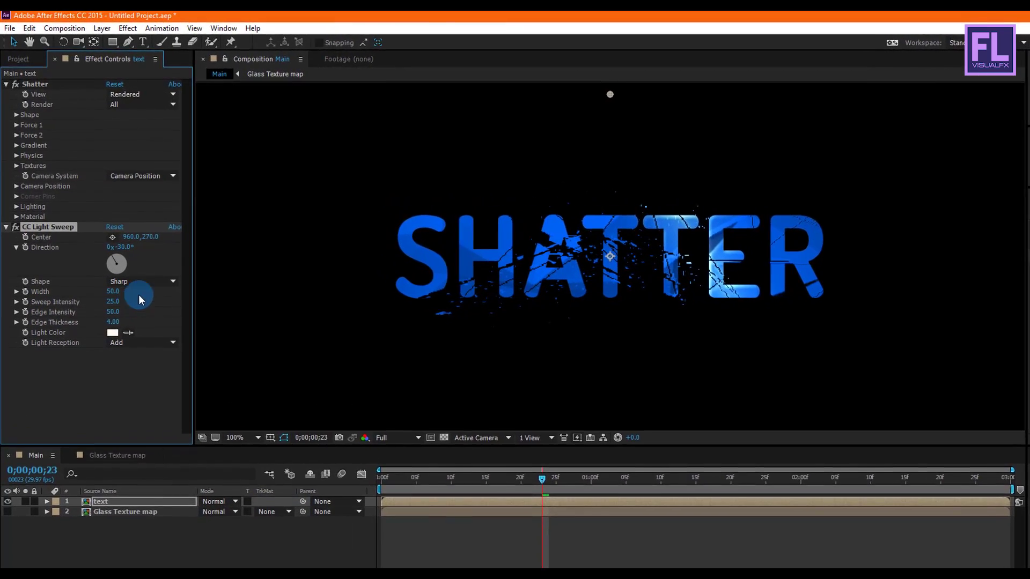
# Set the light sweep Center to 832,300, Width to 122 and Sweep Intensity to 16
pyautogui.moveTo(610, 94); pyautogui.dragTo(535, 111)
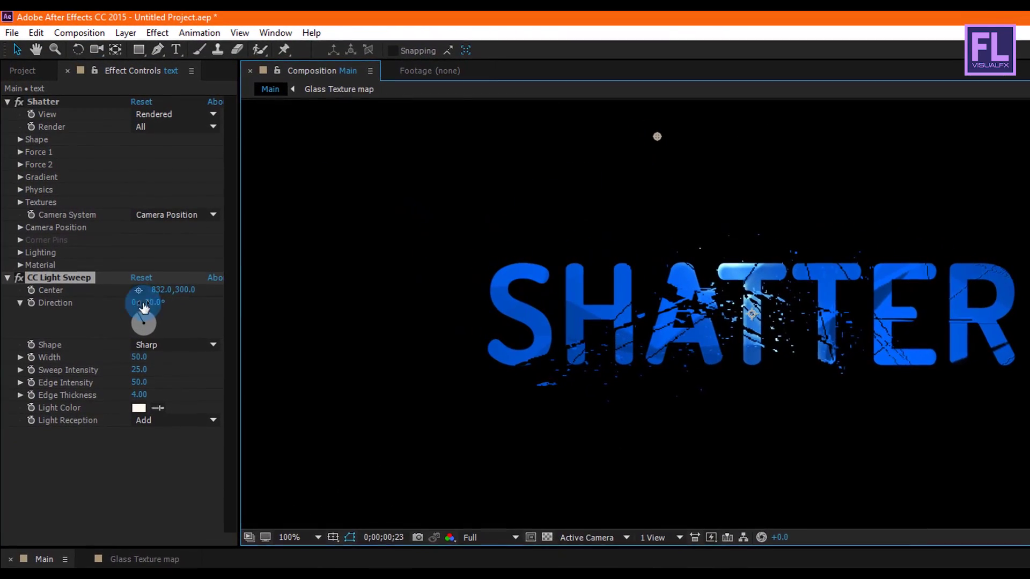
pyautogui.moveTo(140, 358); pyautogui.dragTo(185, 352)
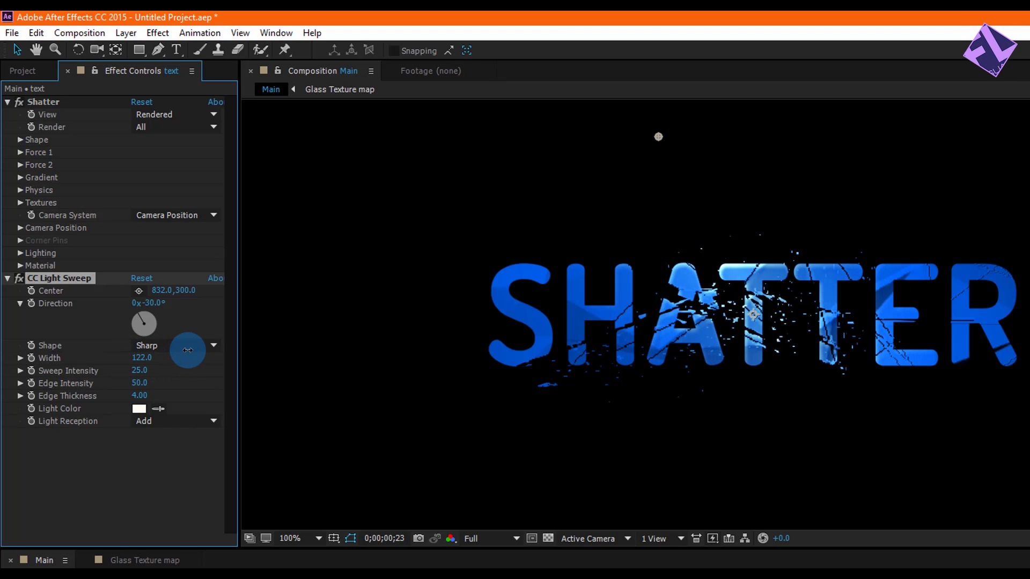
pyautogui.moveTo(131, 375); pyautogui.dragTo(205, 382)
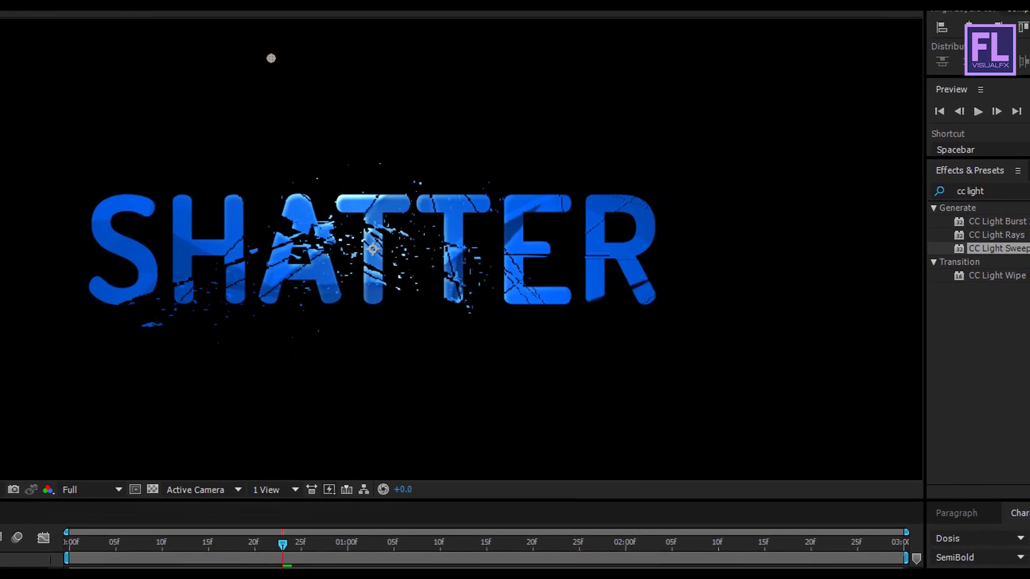
# Search Effects & Presets for 'glow' and apply Stylize > Glow to the text layer
pyautogui.click(1019, 178)
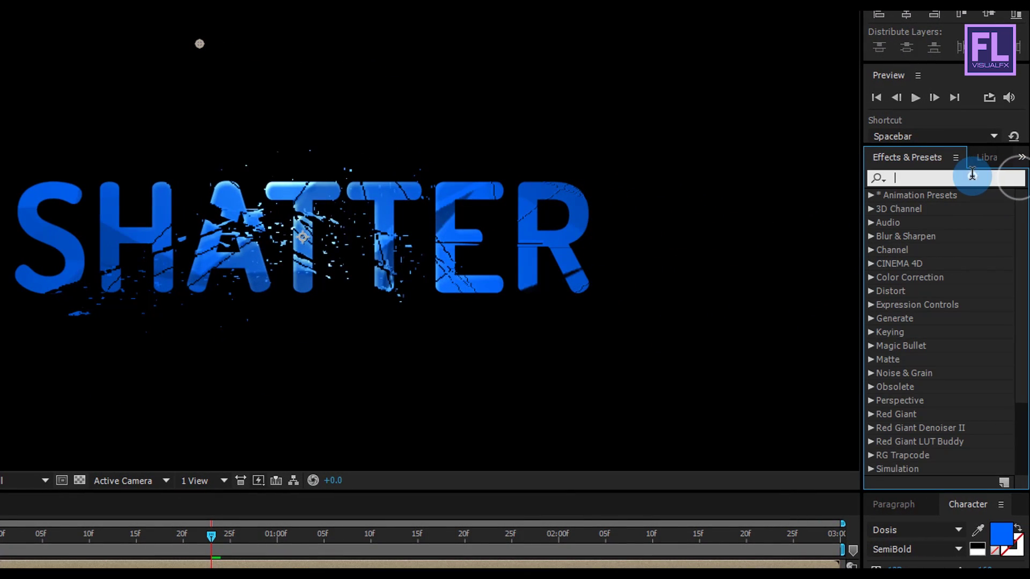
pyautogui.write('glow')
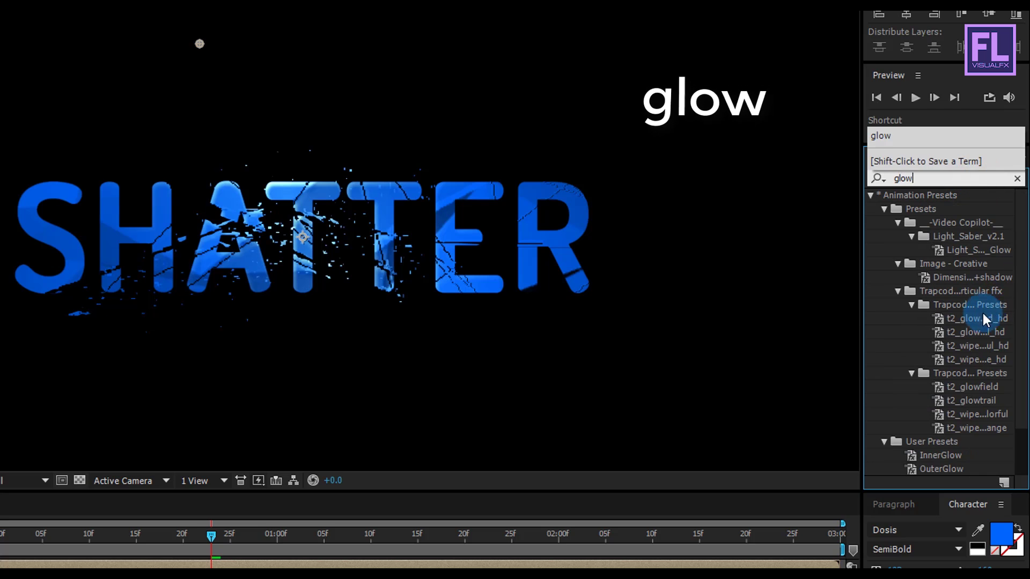
pyautogui.scroll(-3, 976, 322)
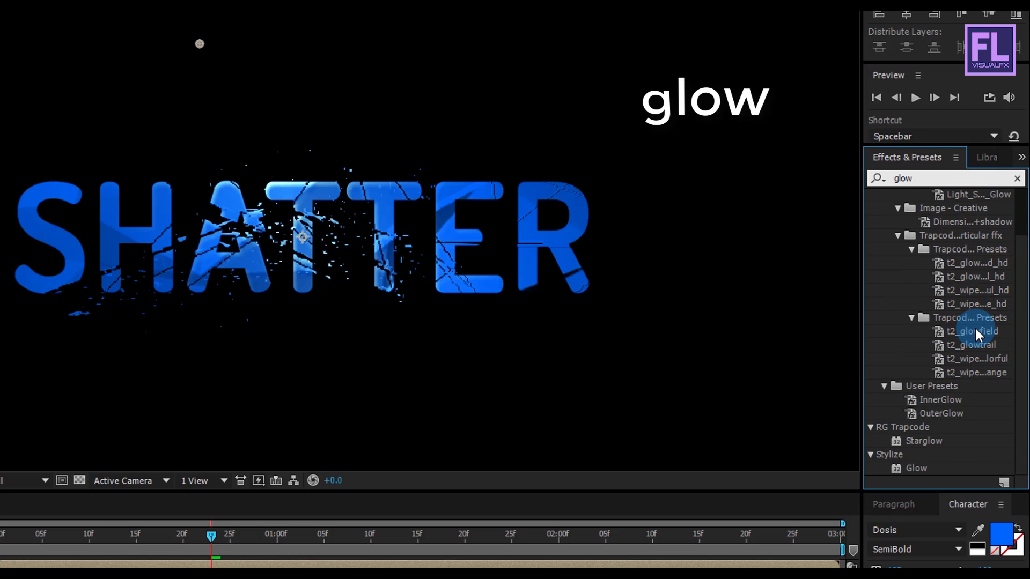
pyautogui.click(913, 471)
pyautogui.moveTo(980, 439); pyautogui.dragTo(16, 435)
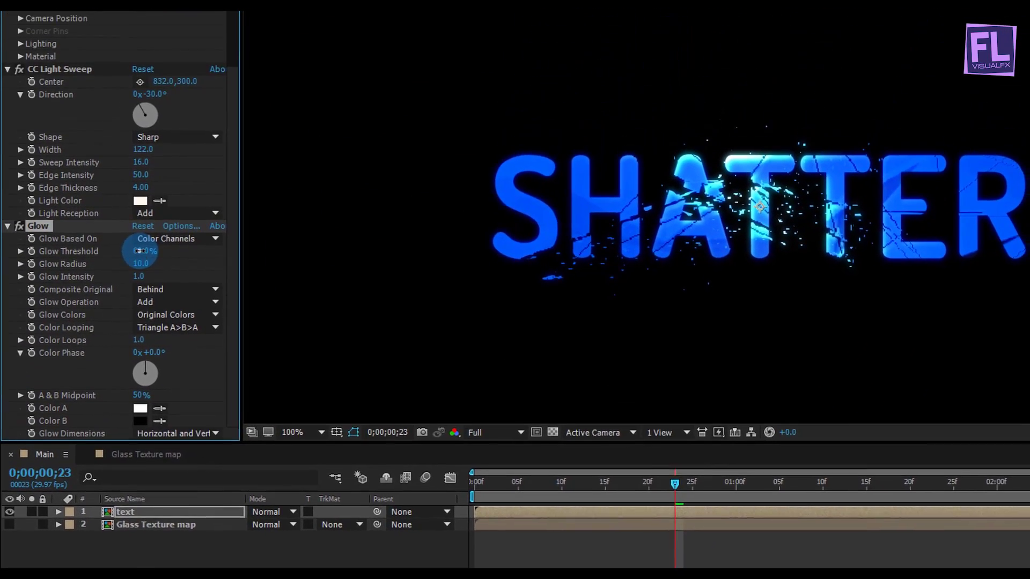
# Set Glow Threshold to 67.1%, Glow Radius to 23 and Glow Intensity to 0.6
pyautogui.moveTo(151, 108); pyautogui.dragTo(169, 109)
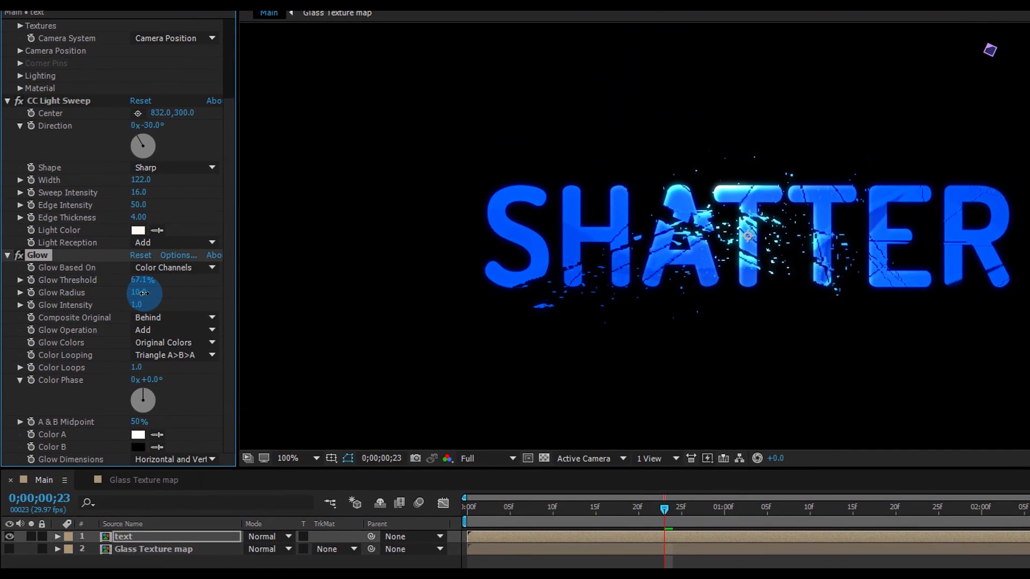
pyautogui.moveTo(144, 292); pyautogui.dragTo(154, 295)
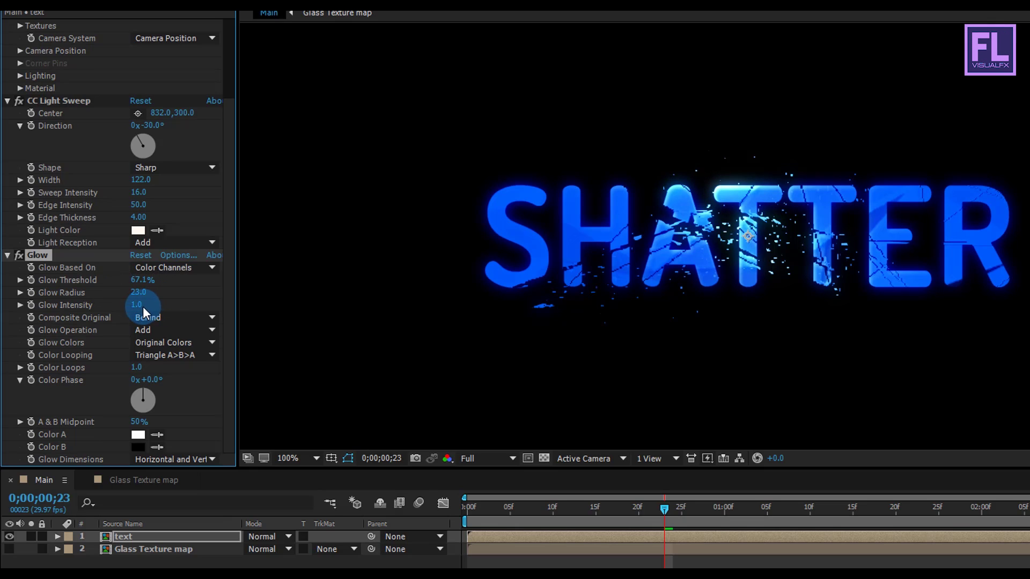
pyautogui.moveTo(122, 309); pyautogui.dragTo(116, 309)
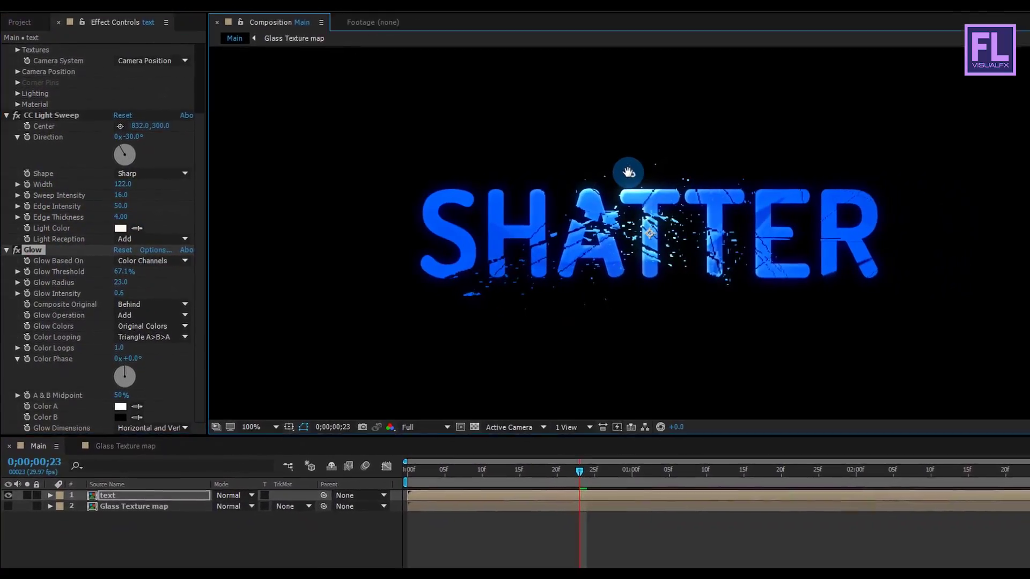
# Preview the shatter animation from the start, then switch to the Project panel
pyautogui.scroll(-2, 593, 175)
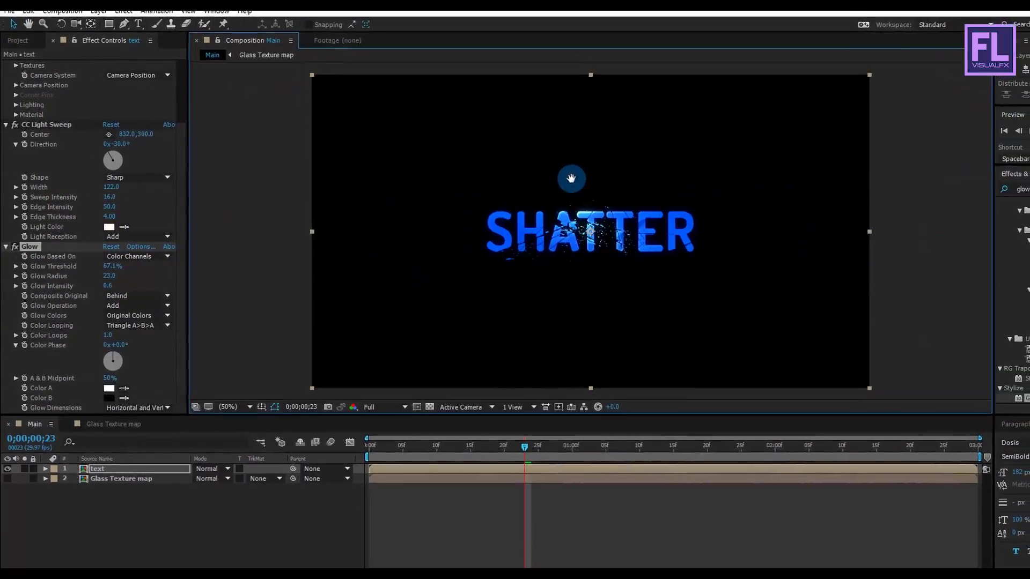
pyautogui.scroll(2, 539, 179)
pyautogui.moveTo(494, 443); pyautogui.dragTo(340, 430)
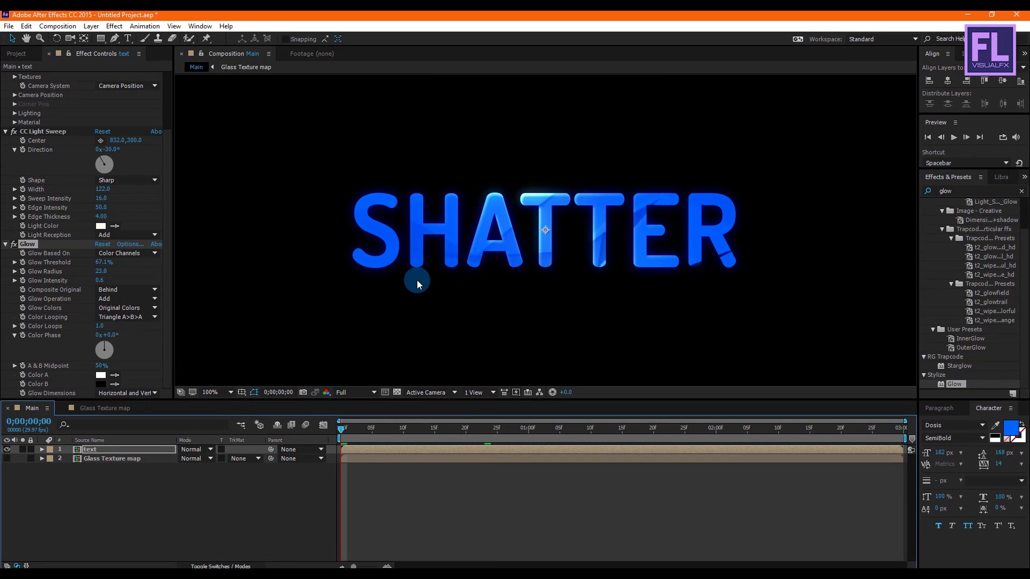
pyautogui.press('space')
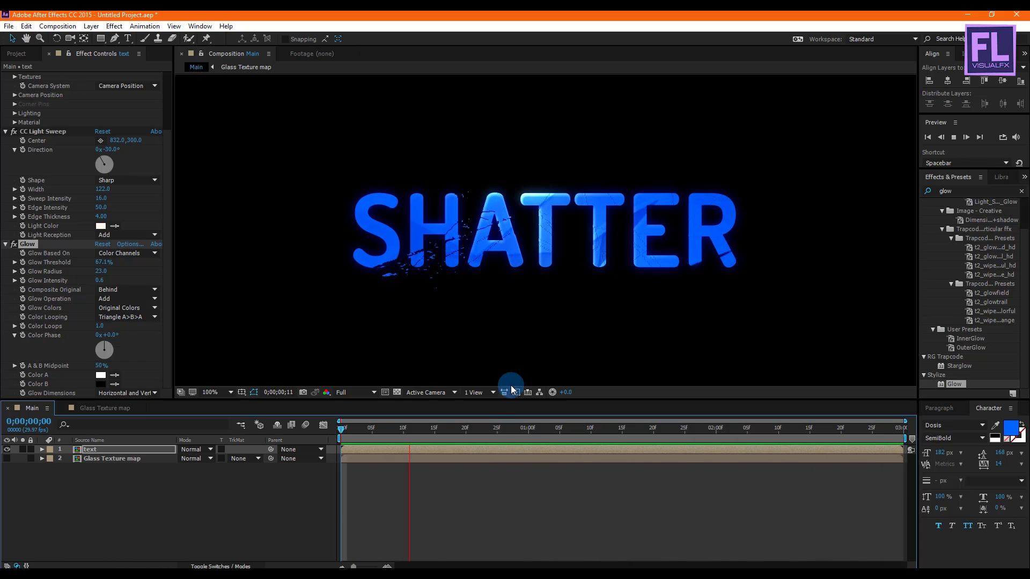
pyautogui.moveTo(466, 428); pyautogui.dragTo(490, 469)
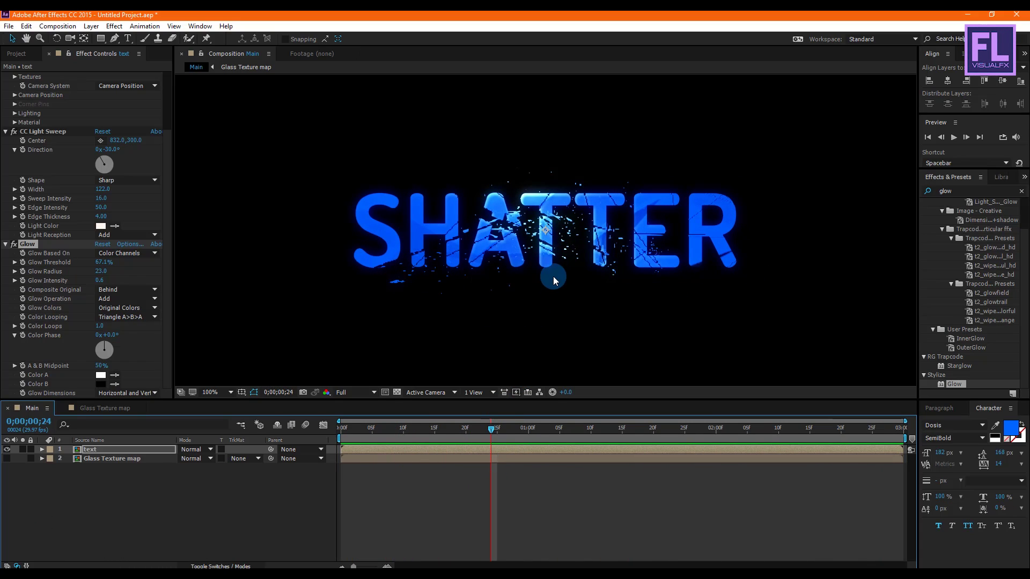
pyautogui.scroll(-1, 553, 275)
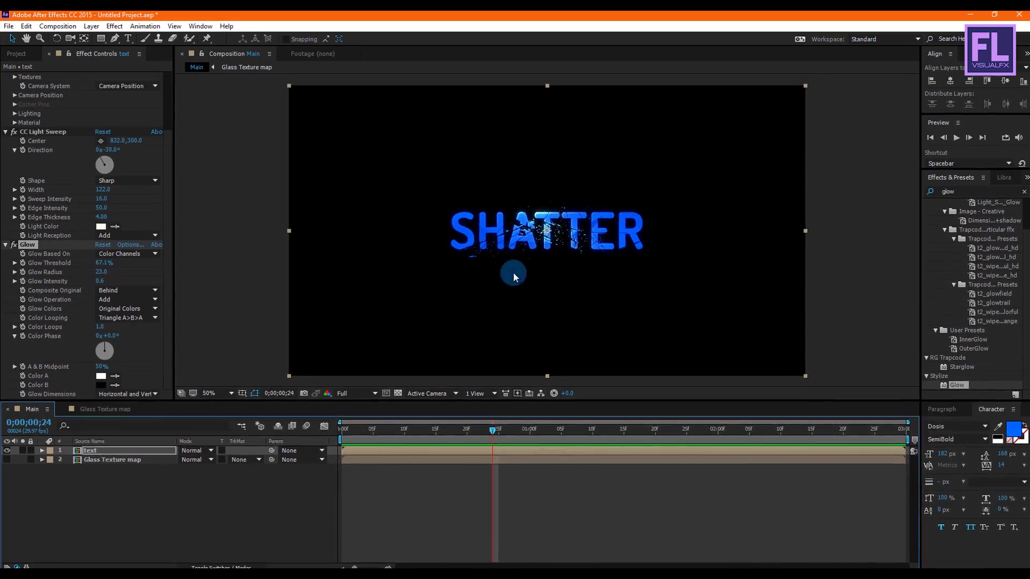
pyautogui.click(17, 54)
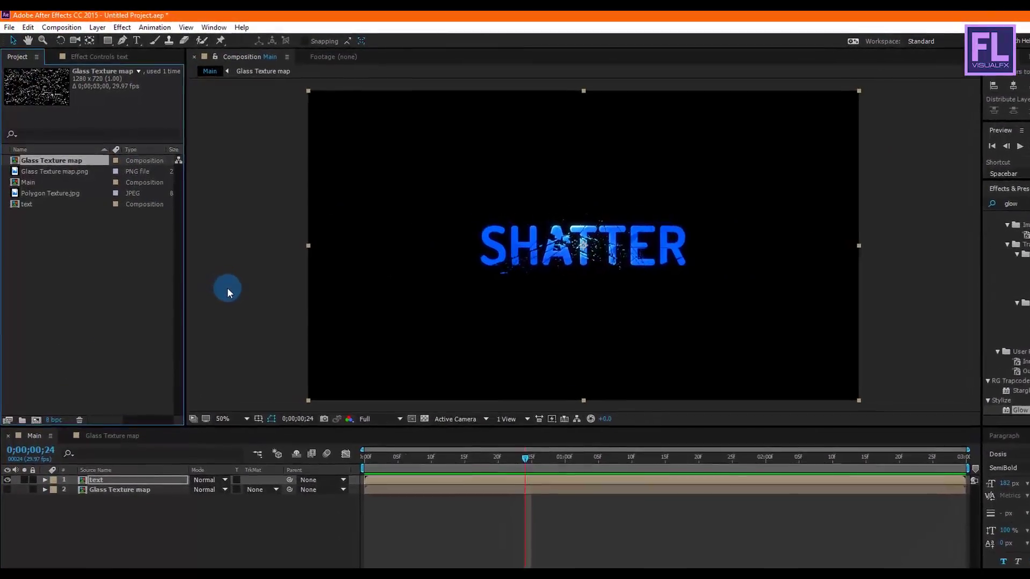
# Import the fractal background video from the BG folder into the Project panel
pyautogui.hotkey('alt', 'Tab')
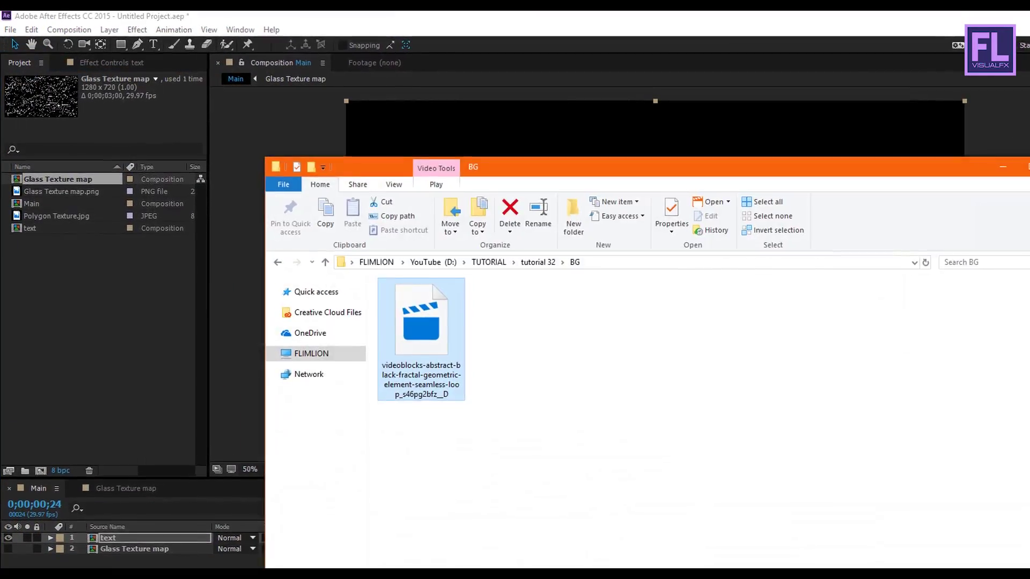
pyautogui.moveTo(471, 412); pyautogui.dragTo(107, 318)
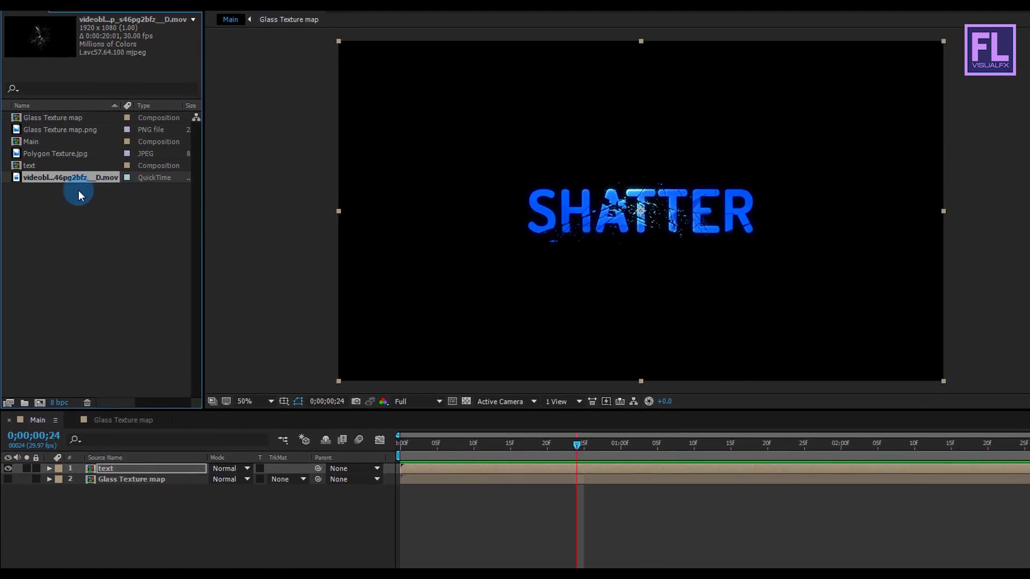
# Add the fractal video as Main's bottom layer and set its opacity to 40%
pyautogui.moveTo(67, 177); pyautogui.dragTo(136, 506)
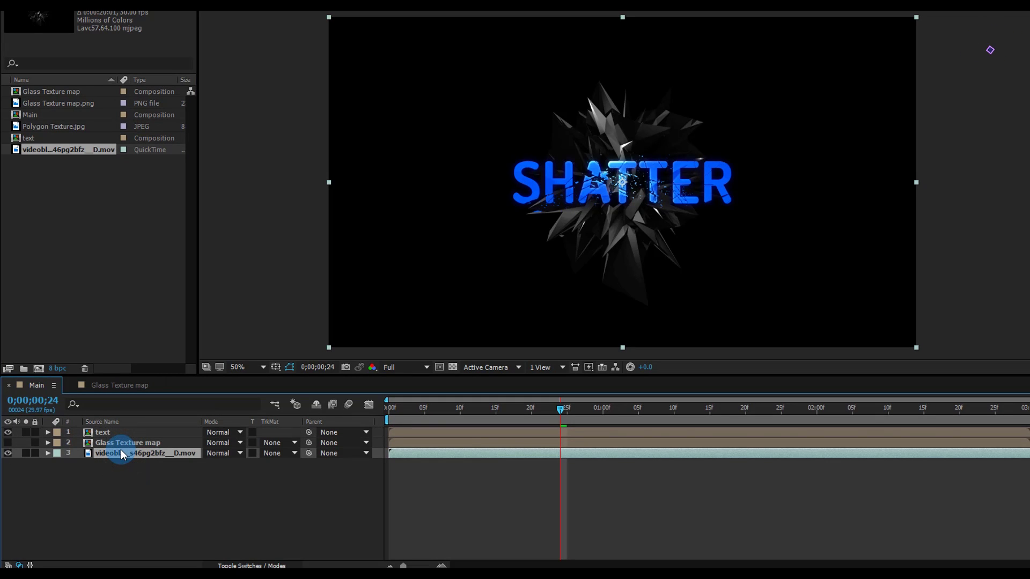
pyautogui.press('t')
pyautogui.click(213, 465)
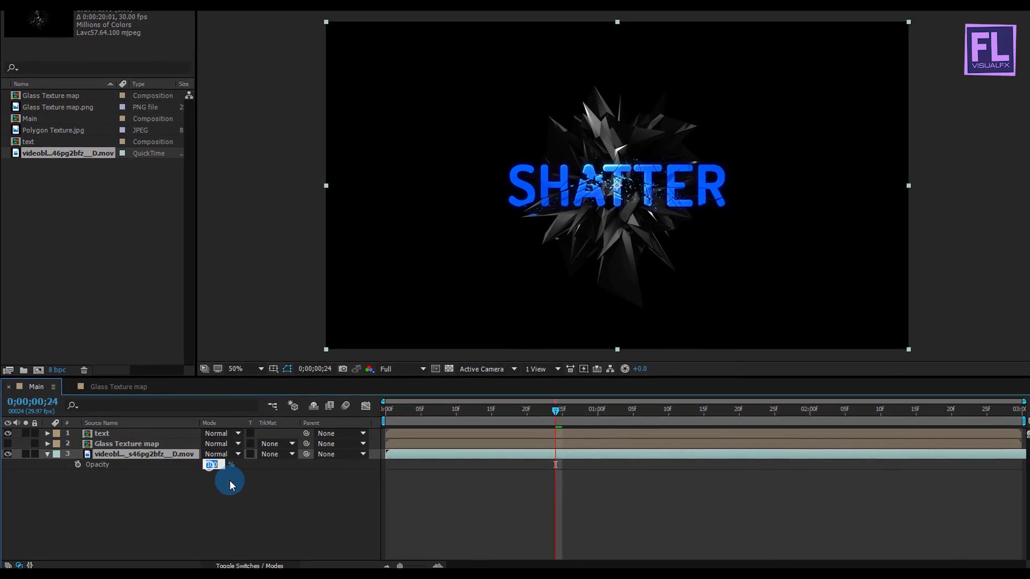
pyautogui.write('40')
pyautogui.press('Return')
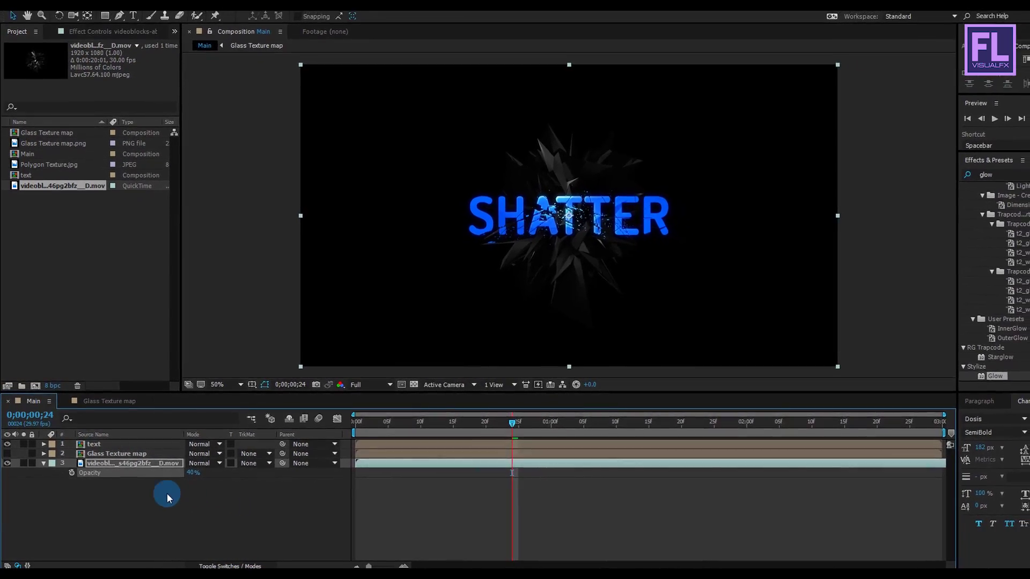
pyautogui.press('t')
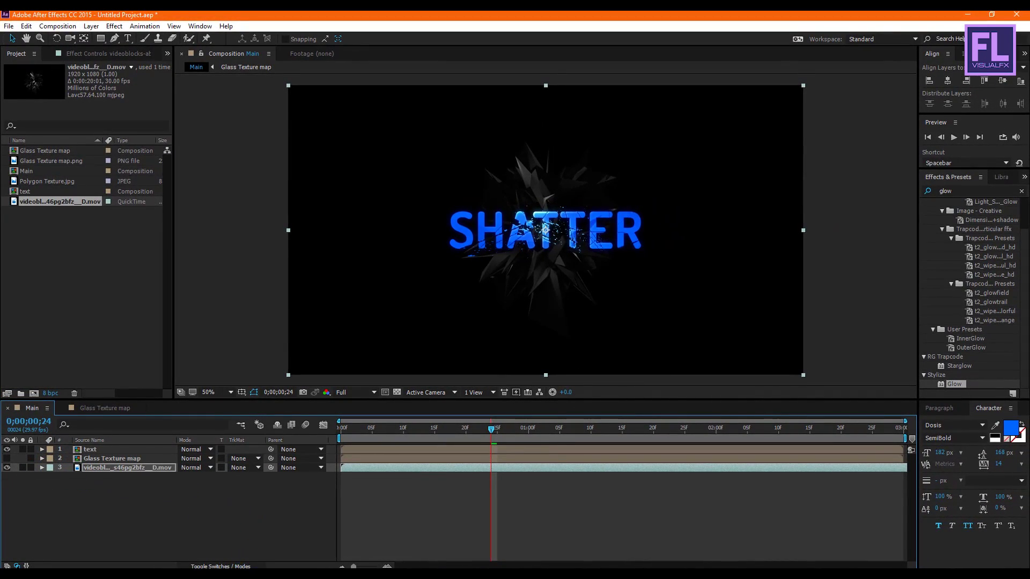
pyautogui.hotkey('alt', 'Tab')
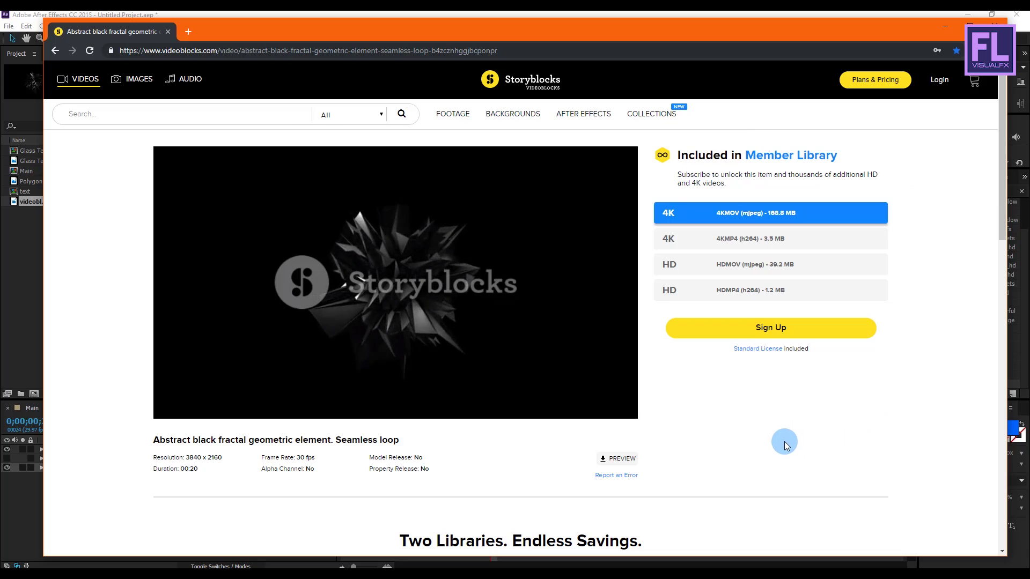
pyautogui.click(942, 27)
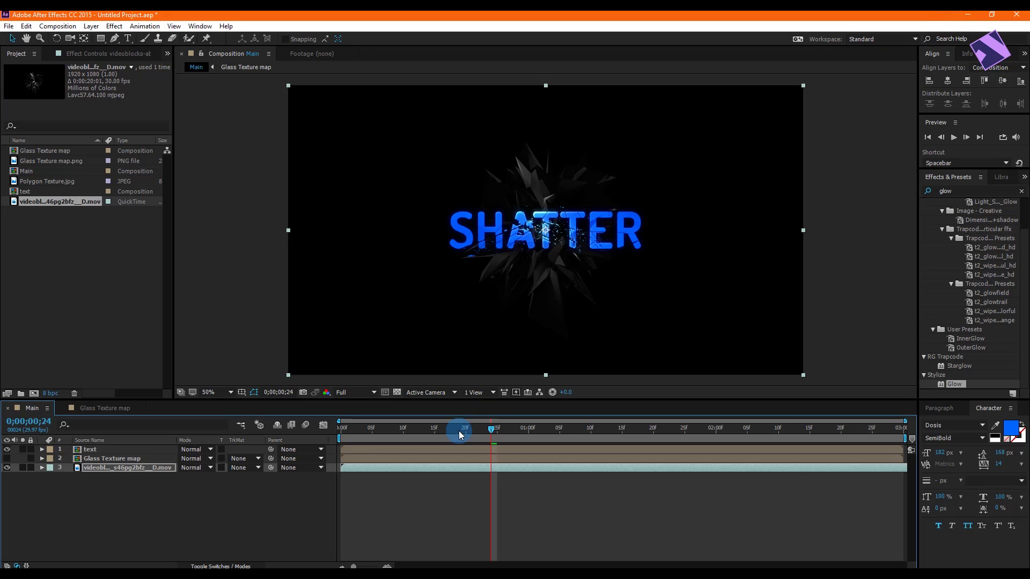
pyautogui.moveTo(481, 431); pyautogui.dragTo(307, 427)
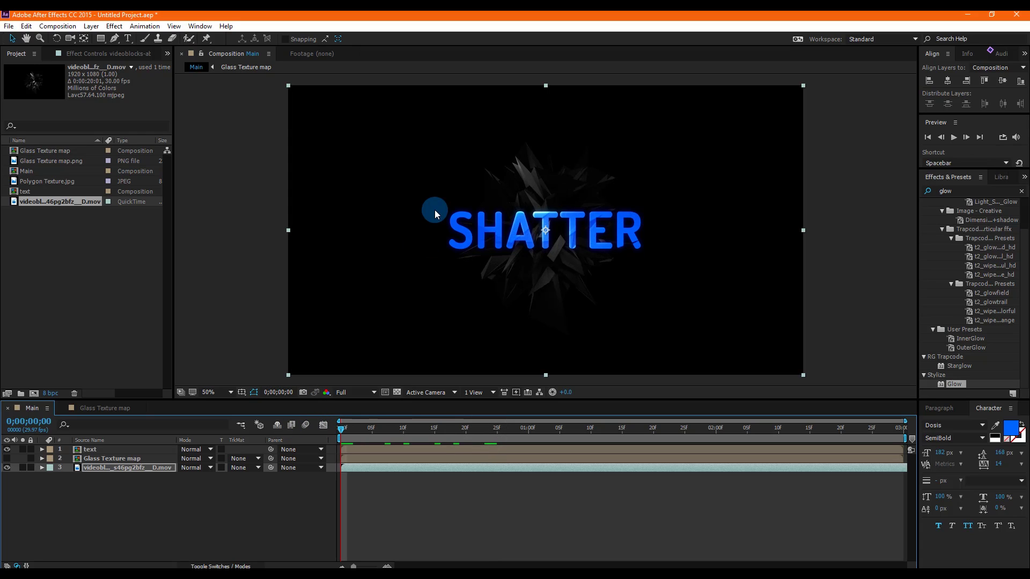
pyautogui.press('space')
pyautogui.press('.')
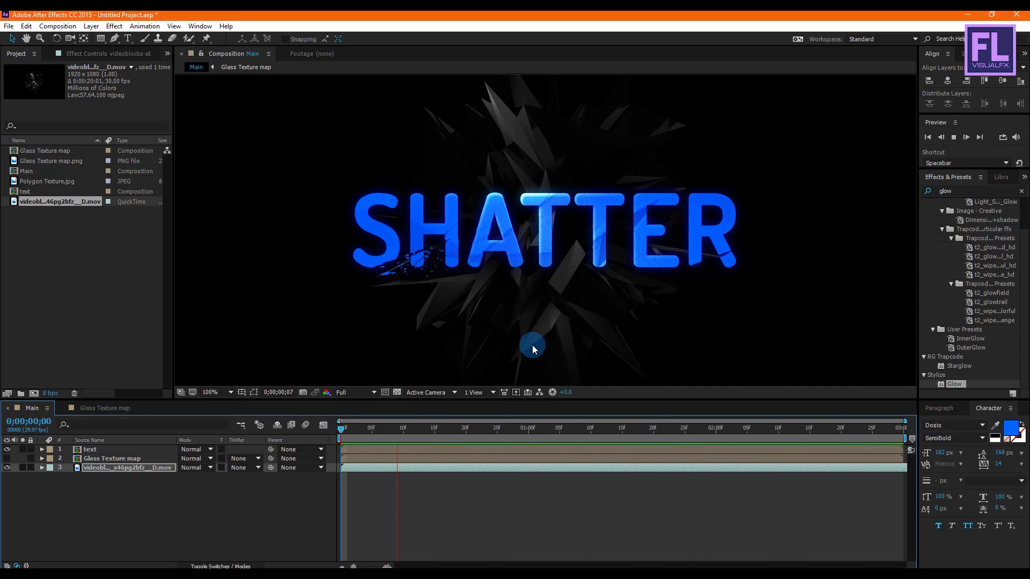
pyautogui.press('space')
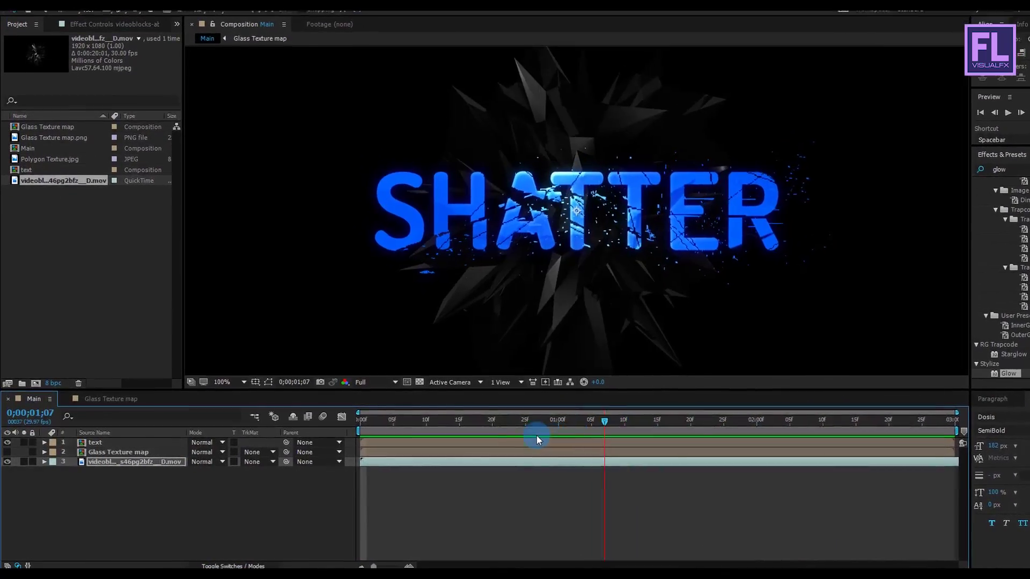
pyautogui.moveTo(536, 423); pyautogui.dragTo(591, 421)
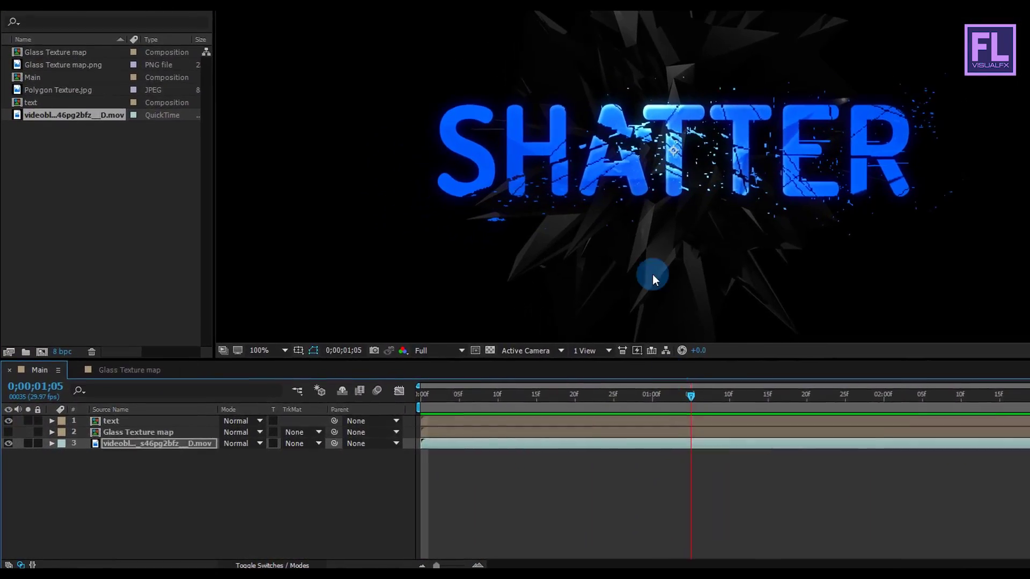
pyautogui.scroll(-2, 652, 274)
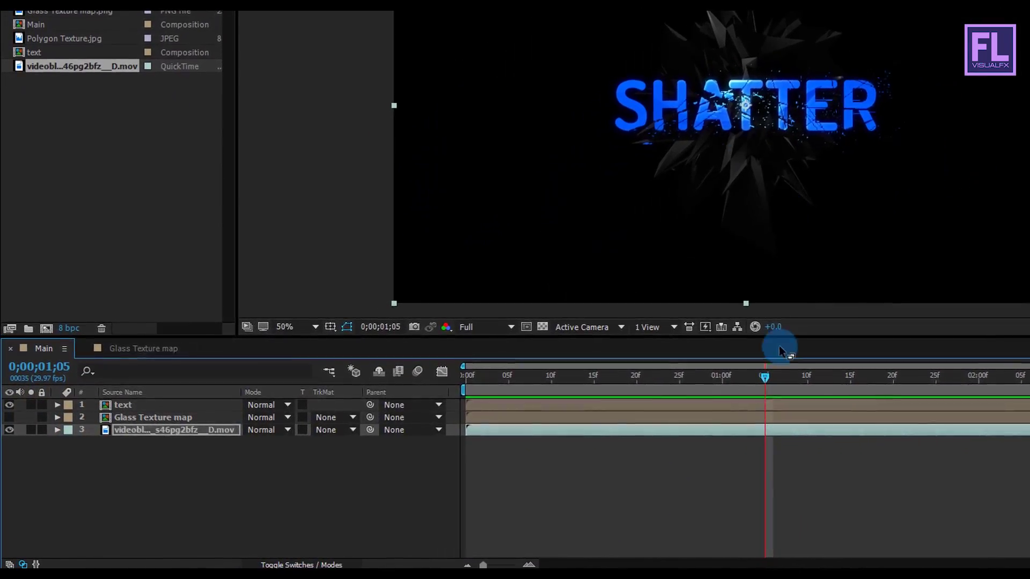
# Set a Scale keyframe of 84% on the text layer at the first frame
pyautogui.click(123, 405)
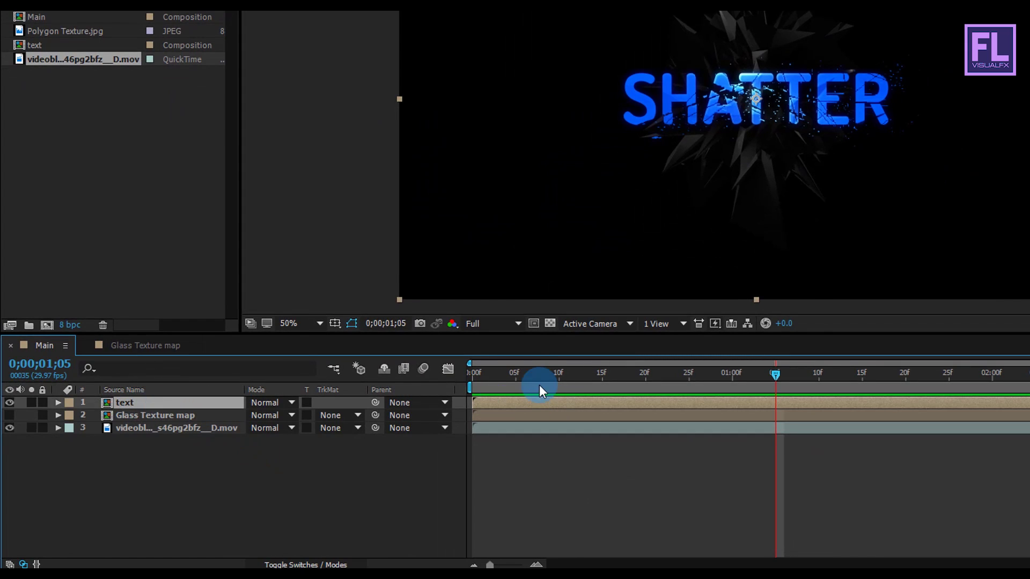
pyautogui.press('Home')
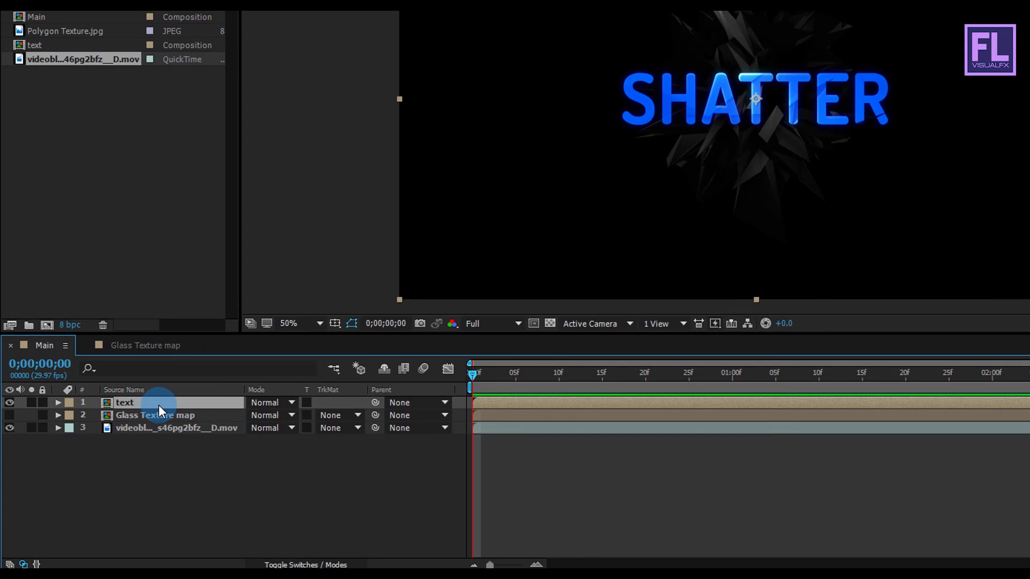
pyautogui.press('s')
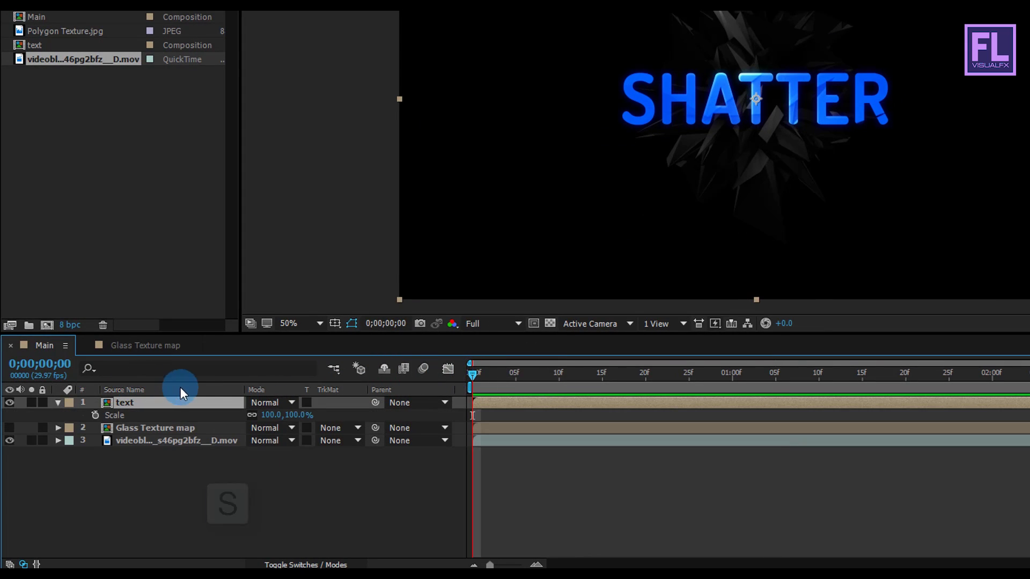
pyautogui.click(95, 415)
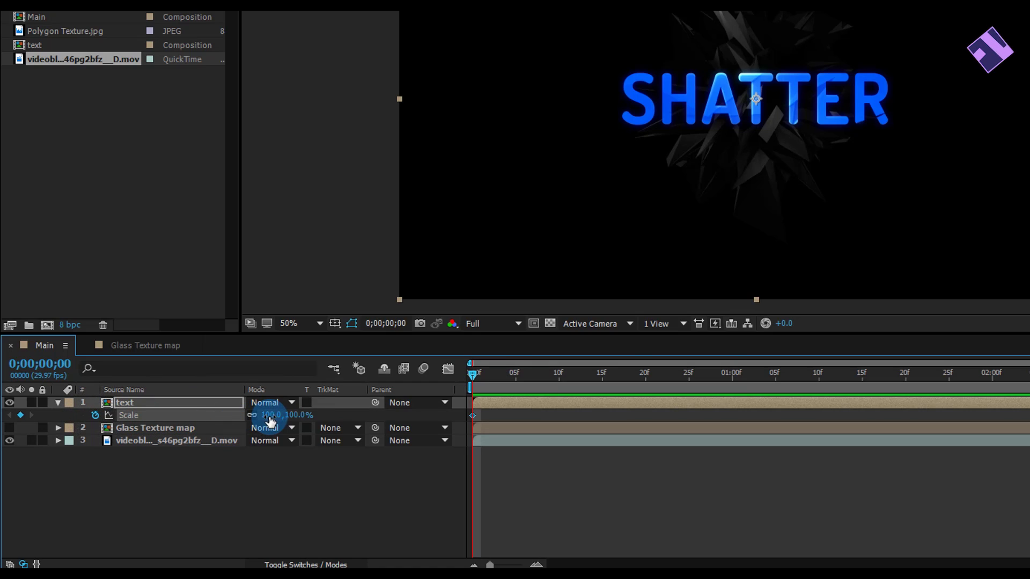
pyautogui.moveTo(269, 416); pyautogui.dragTo(253, 415)
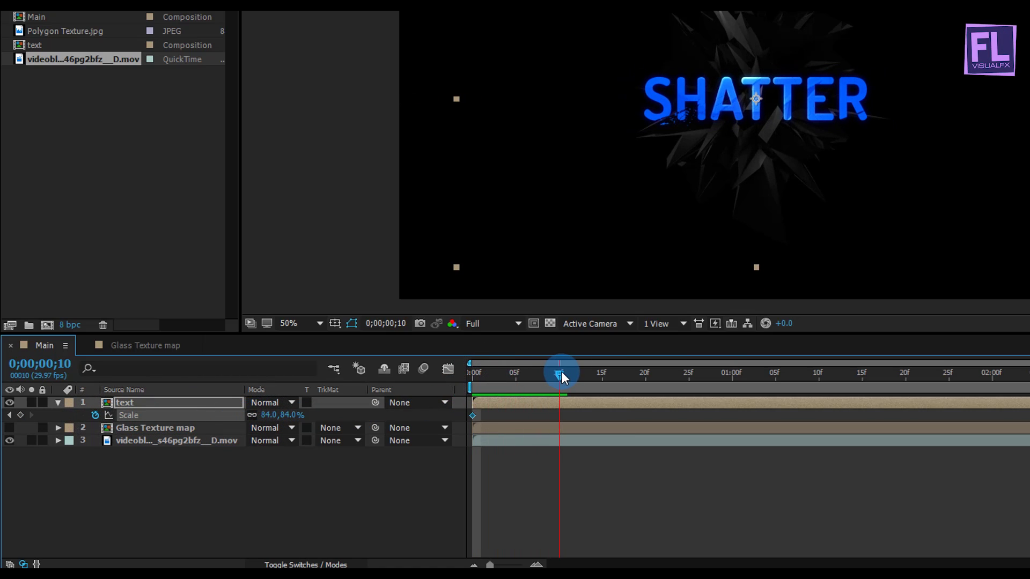
# Add a 114% Scale keyframe at frame 8 and ease both Scale keyframes
pyautogui.moveTo(562, 372); pyautogui.dragTo(549, 371)
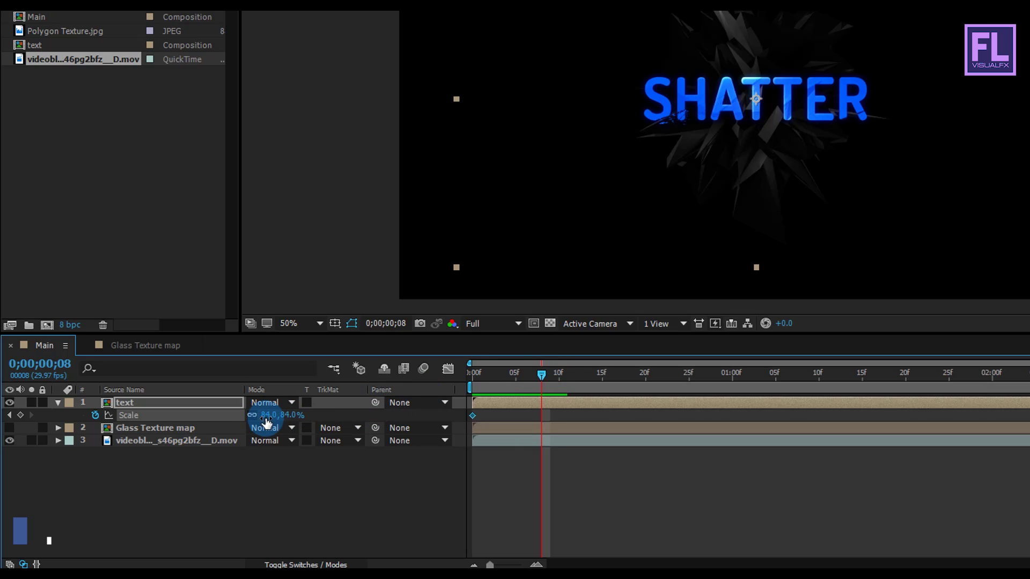
pyautogui.moveTo(266, 421); pyautogui.dragTo(287, 415)
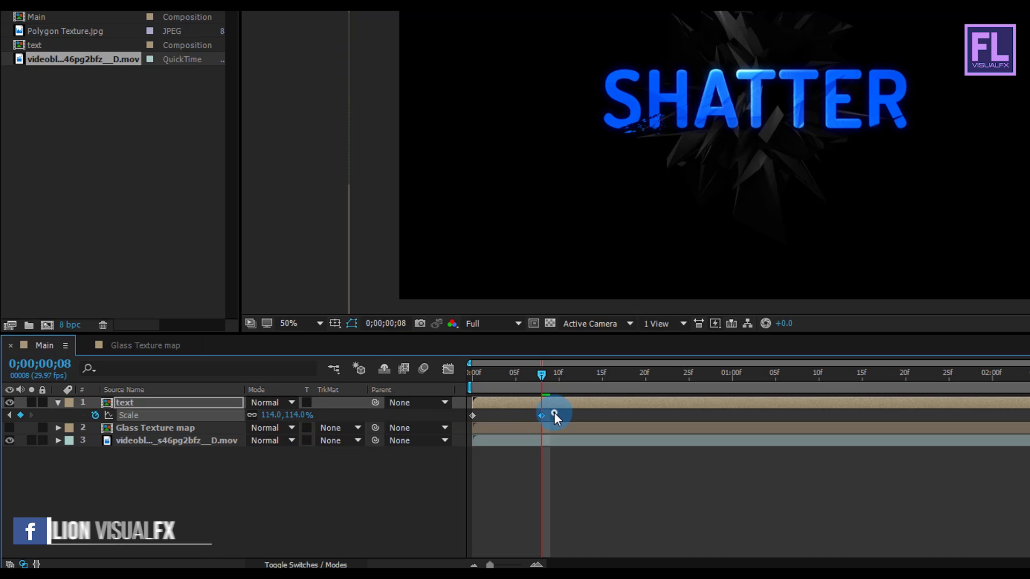
pyautogui.click(466, 421)
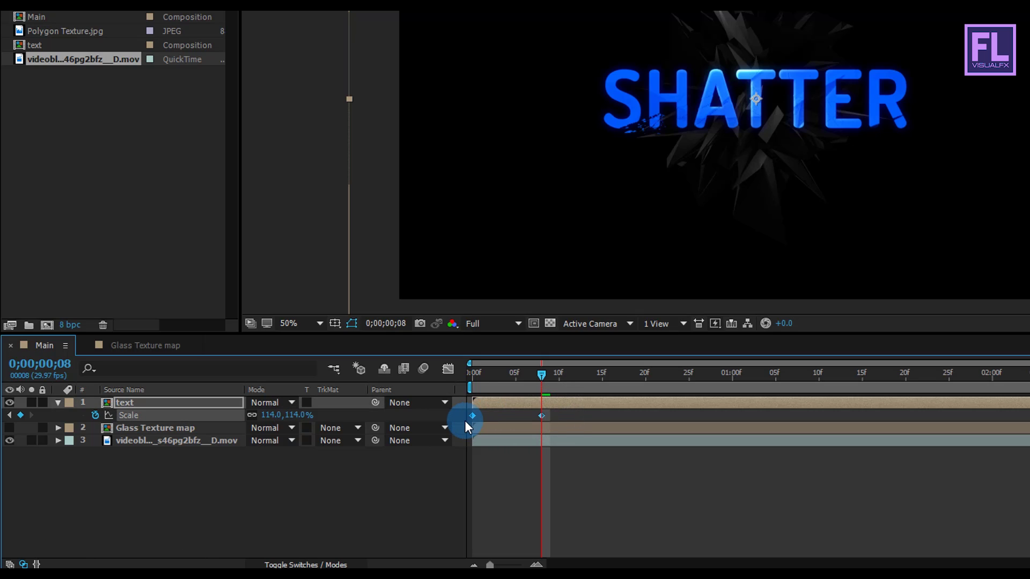
pyautogui.press('F9')
# In the Graph Editor, stretch the frame-8 Scale keyframe's influence to about 79.5%
pyautogui.click(455, 371)
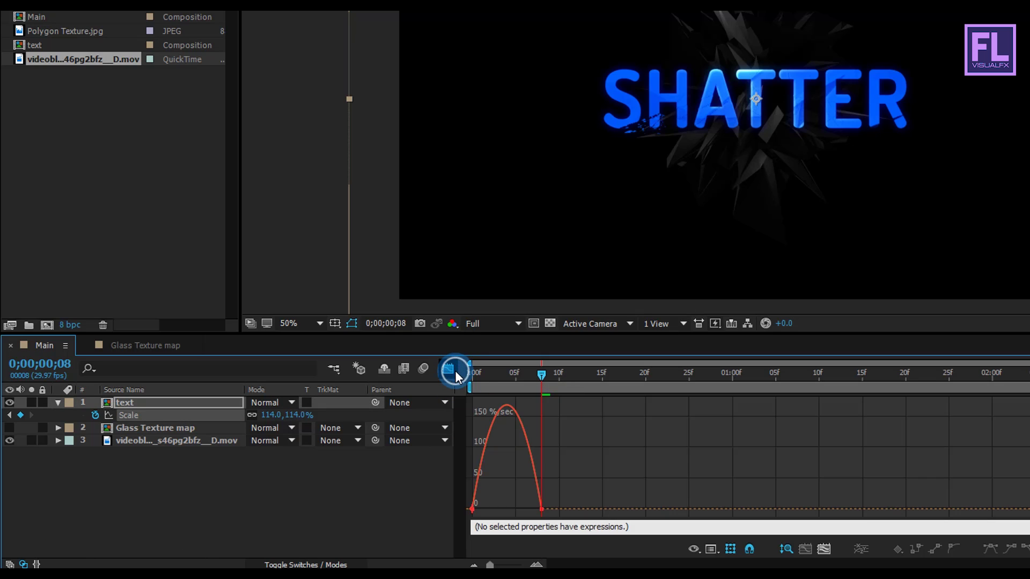
pyautogui.click(824, 549)
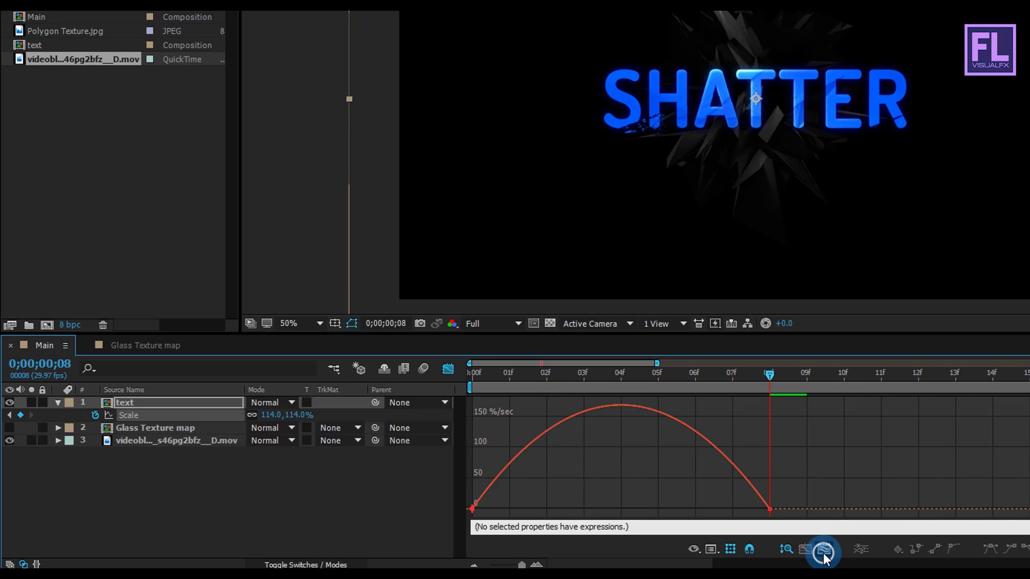
pyautogui.click(768, 511)
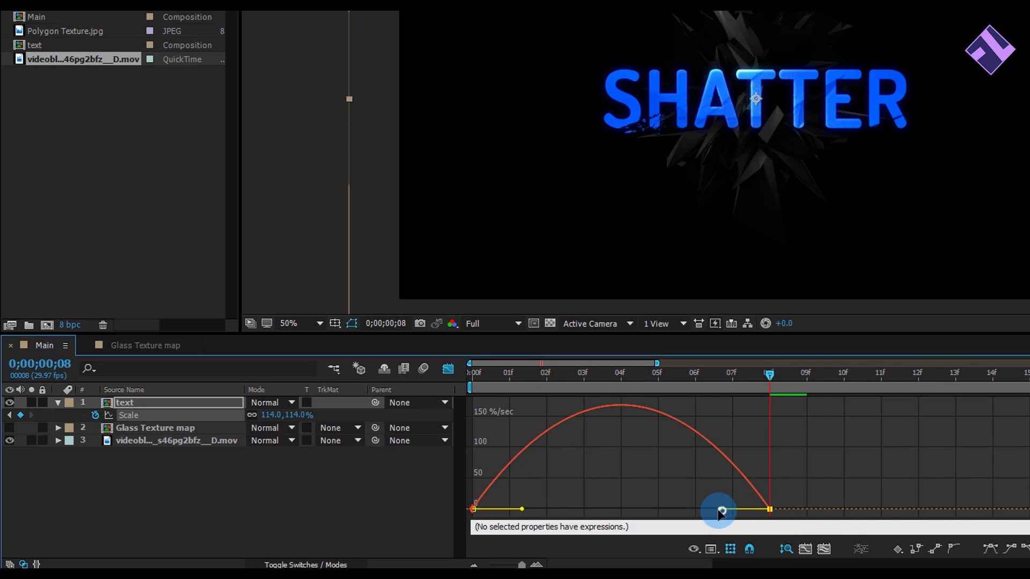
pyautogui.moveTo(723, 511); pyautogui.dragTo(498, 509)
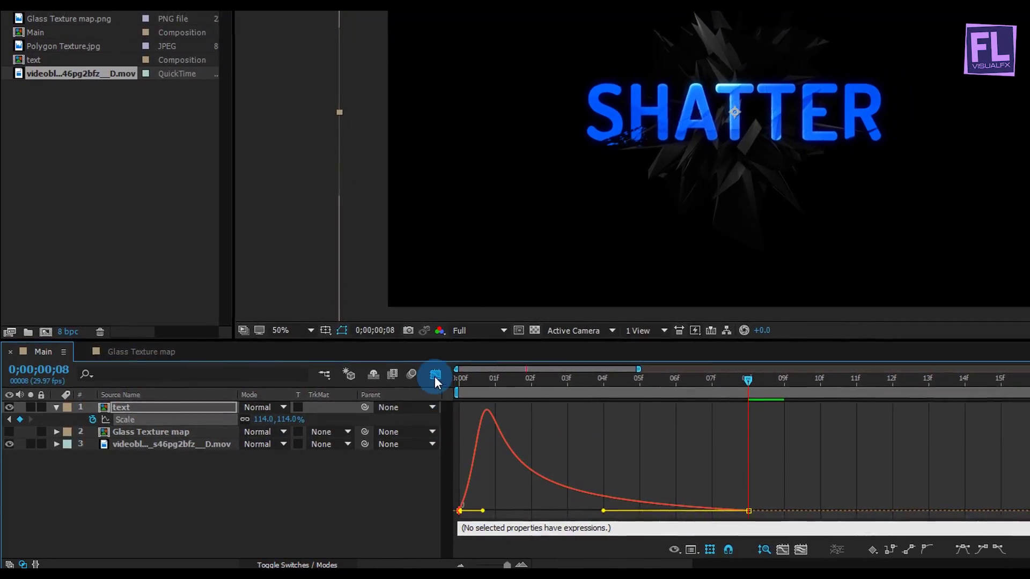
pyautogui.click(442, 372)
pyautogui.moveTo(471, 565); pyautogui.dragTo(435, 563)
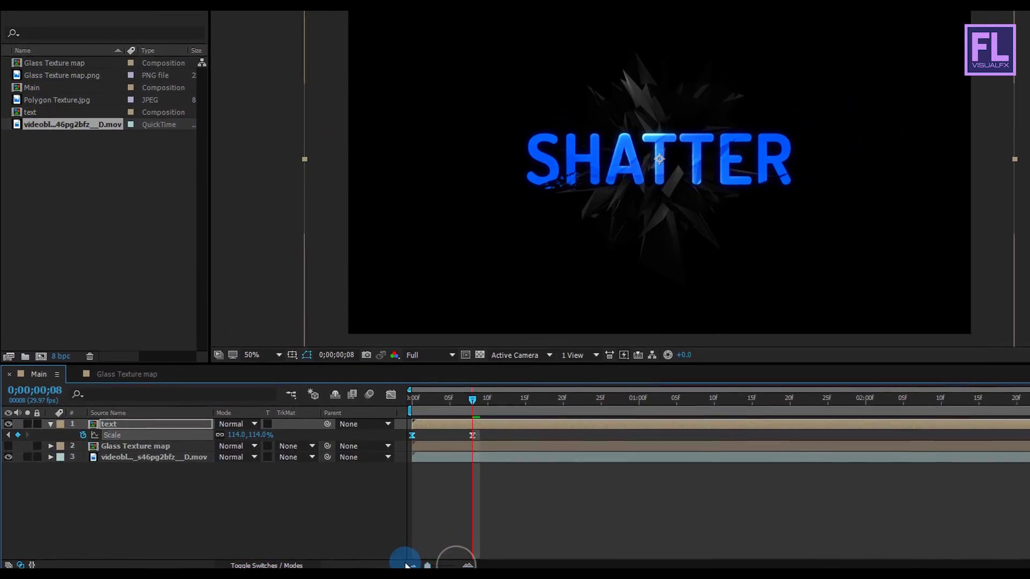
pyautogui.click(45, 440)
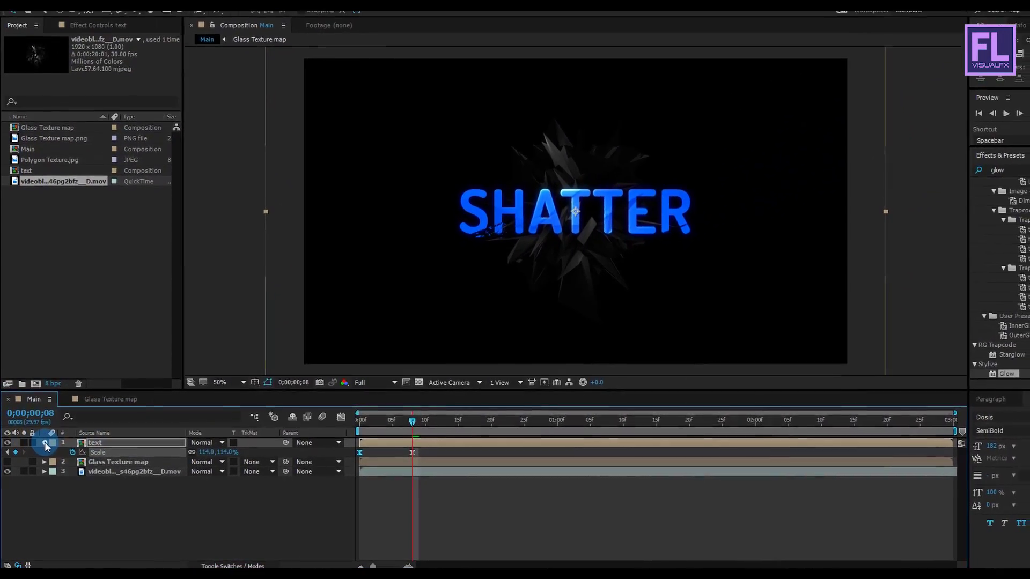
pyautogui.moveTo(424, 418); pyautogui.dragTo(371, 418)
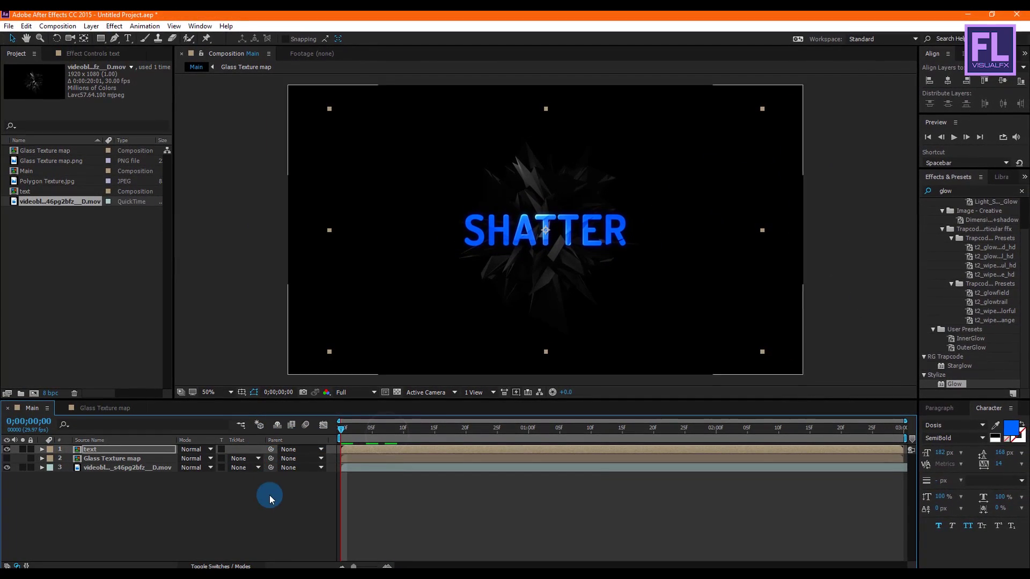
pyautogui.click(365, 484)
pyautogui.press('space')
pyautogui.press('/')
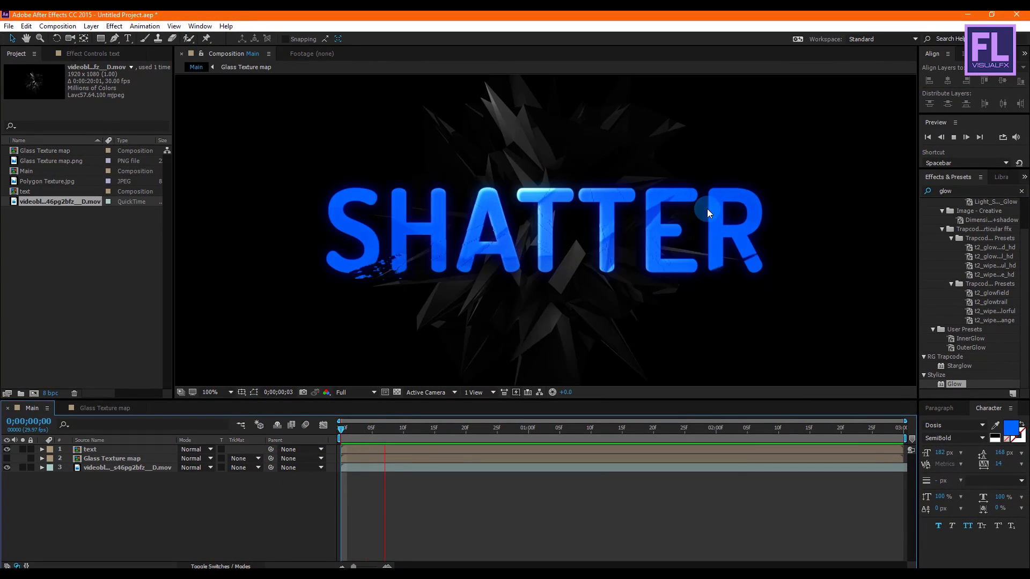
pyautogui.press(',')
pyautogui.press(',')
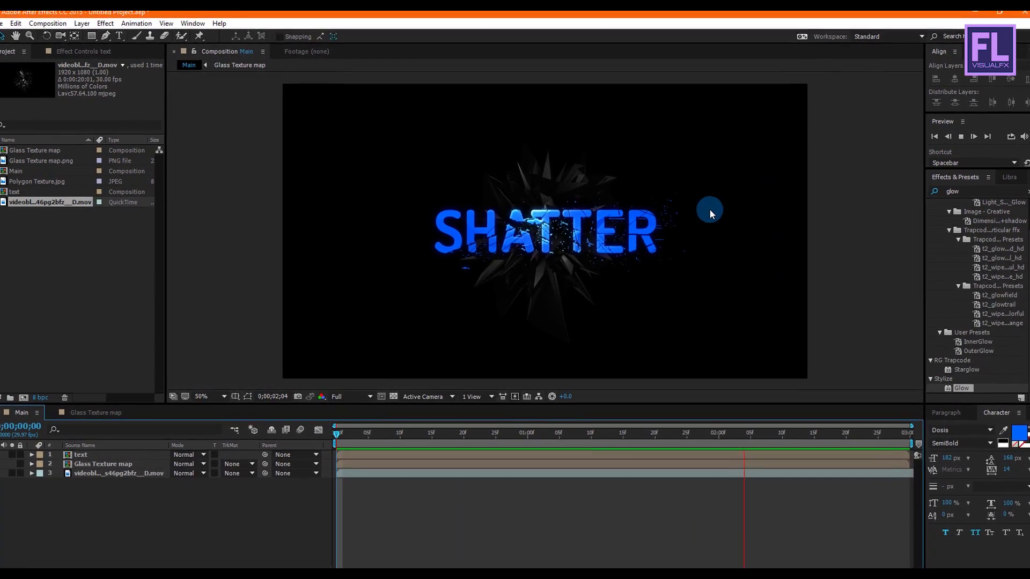